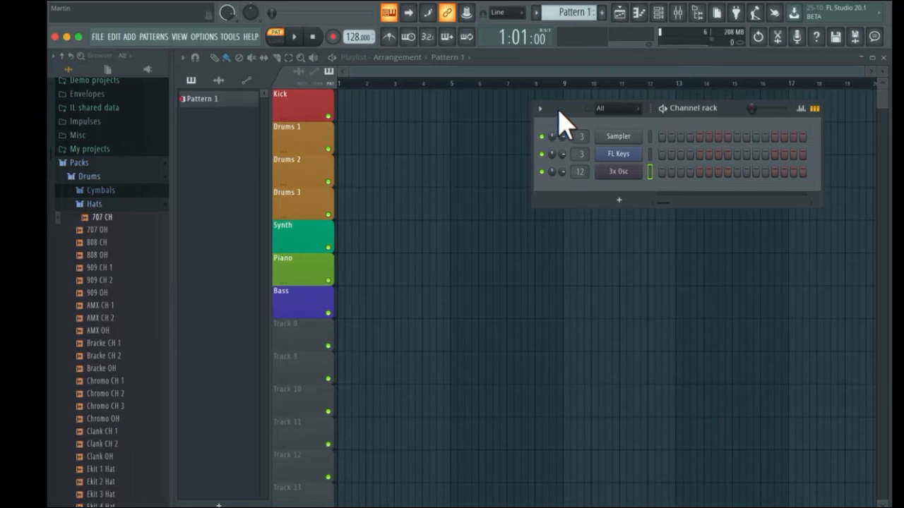
# Move the Channel rack nearer the playlist's middle and collapse the Hats folder in the Drums pack.
pyautogui.moveTo(559, 116); pyautogui.dragTo(478, 135)
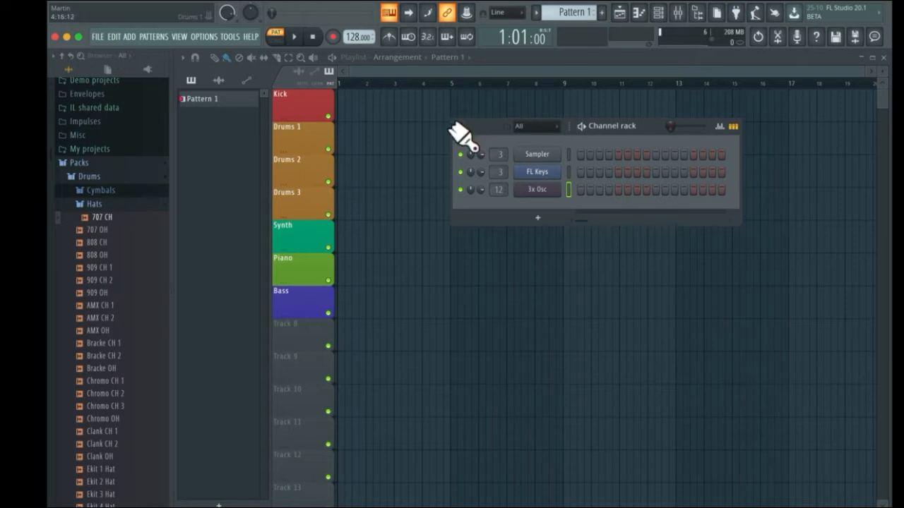
pyautogui.click(89, 162)
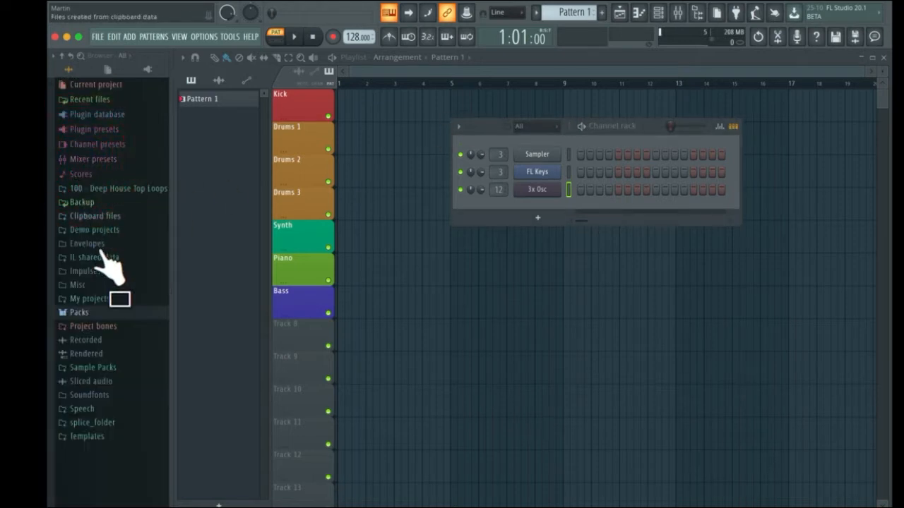
pyautogui.click(89, 313)
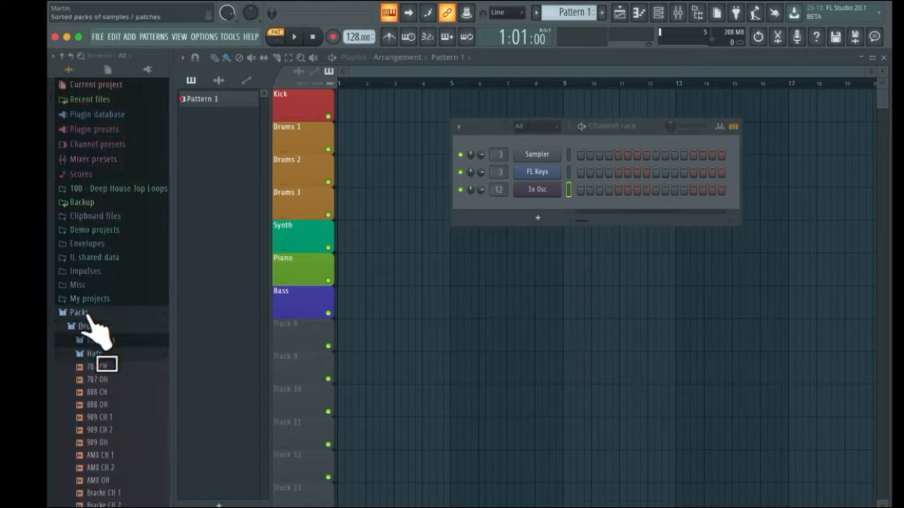
pyautogui.click(97, 353)
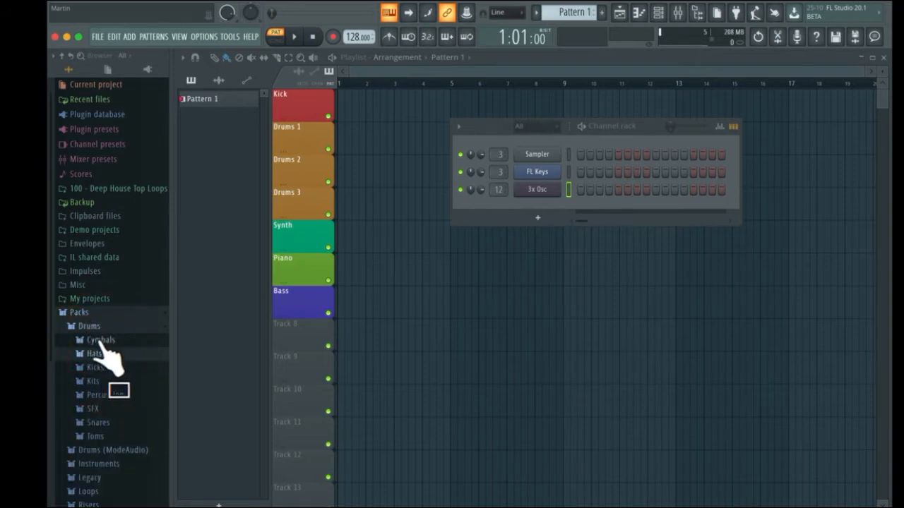
pyautogui.scroll(-4, 130, 404)
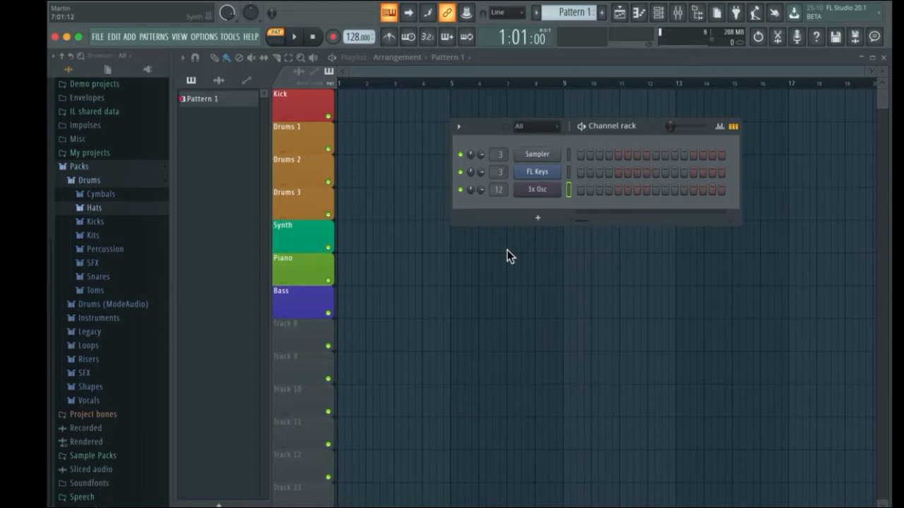
# Audition samples in the Drums pack's Kicks folder, including Bracke Kick, 909 Kick and 707 Kick.
pyautogui.click(96, 221)
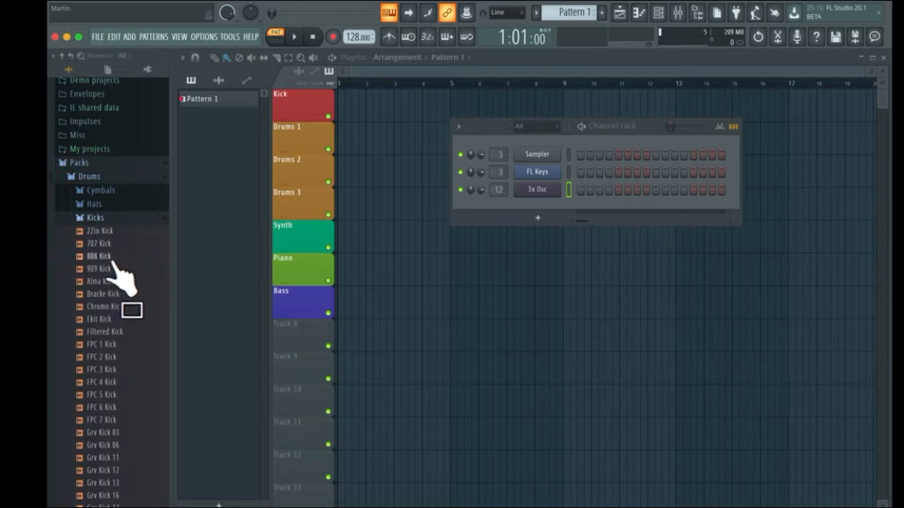
pyautogui.click(108, 307)
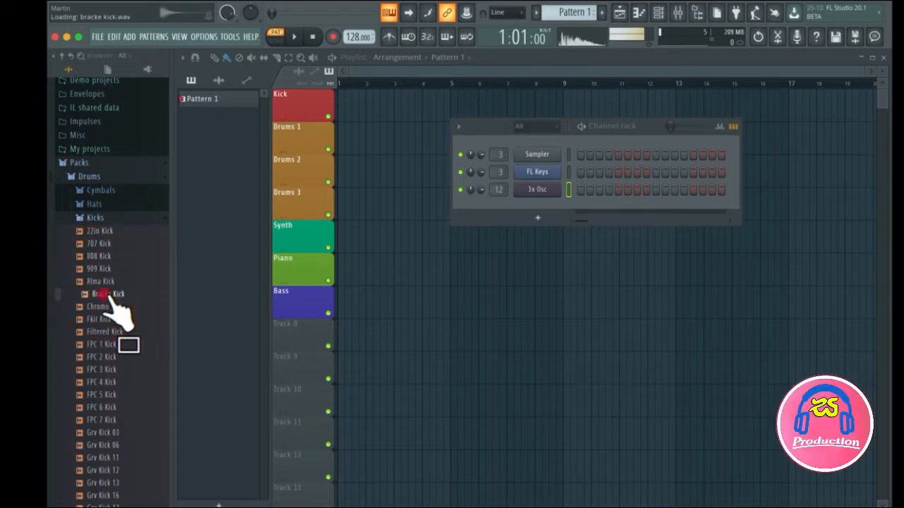
pyautogui.click(100, 256)
pyautogui.click(102, 268)
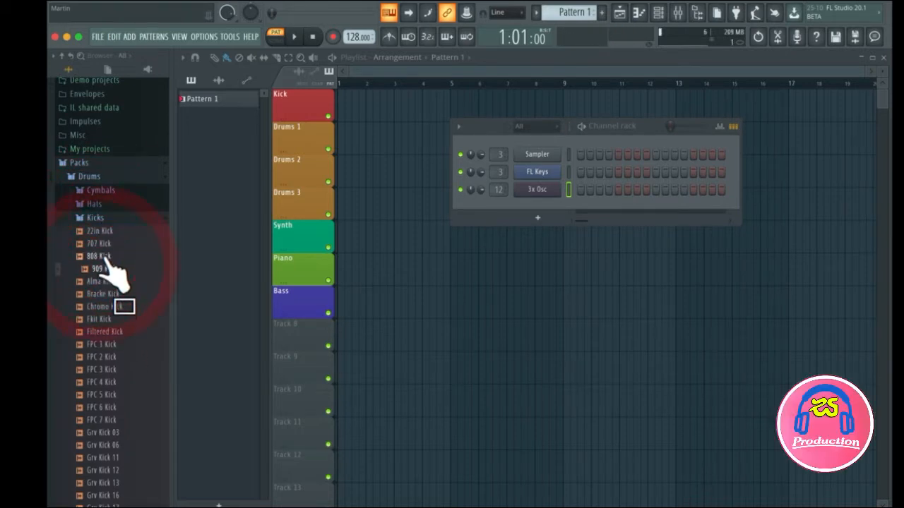
pyautogui.click(99, 256)
pyautogui.click(103, 369)
pyautogui.scroll(-1, 111, 392)
pyautogui.click(109, 389)
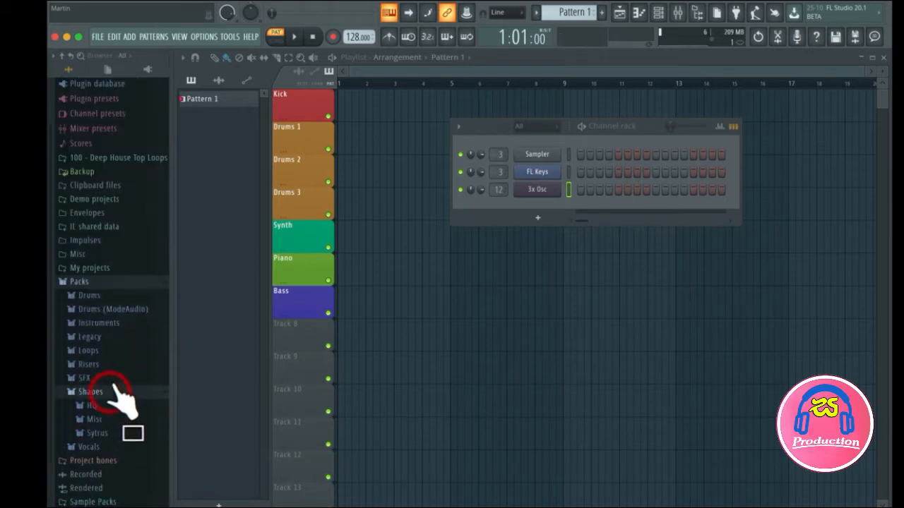
pyautogui.click(104, 297)
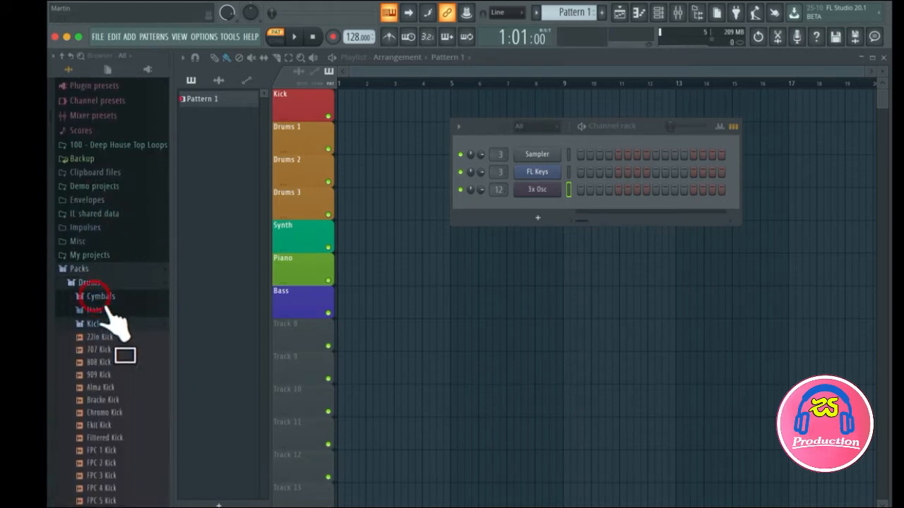
pyautogui.click(106, 354)
pyautogui.scroll(-5, 127, 212)
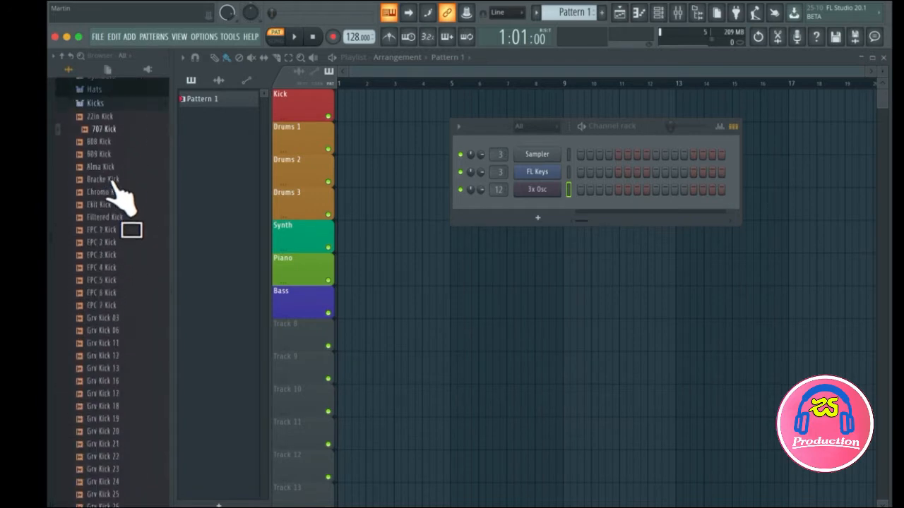
# Add the 707 Kick sample as a new channel and place its hits on steps 1, 5, 9 and 13.
pyautogui.moveTo(113, 129); pyautogui.dragTo(545, 212)
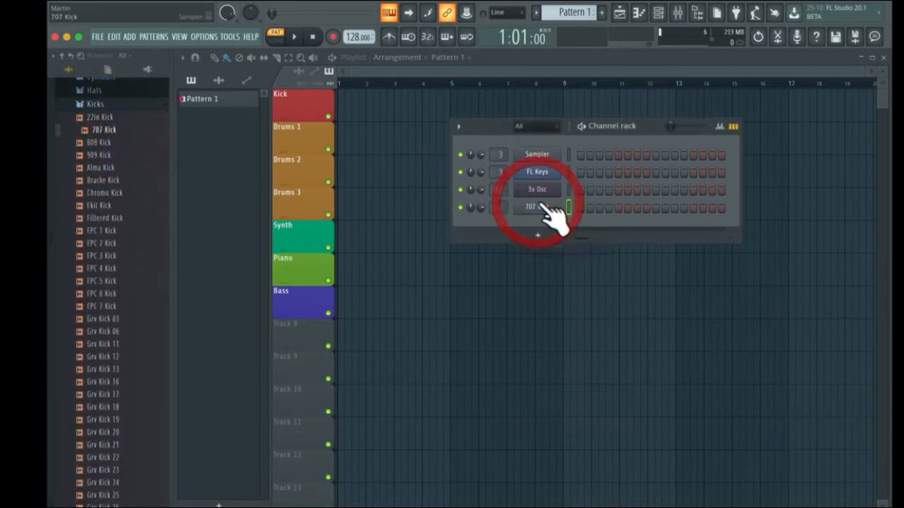
pyautogui.click(618, 206)
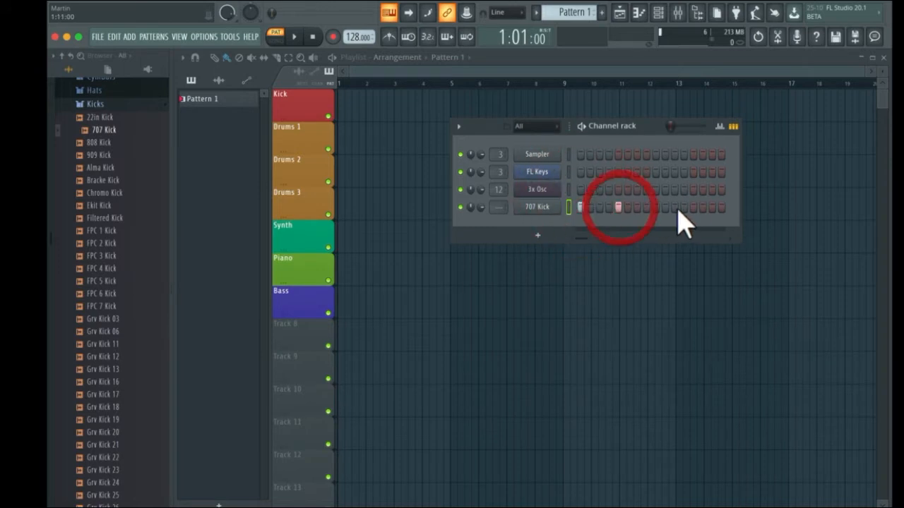
pyautogui.click(655, 206)
pyautogui.click(693, 207)
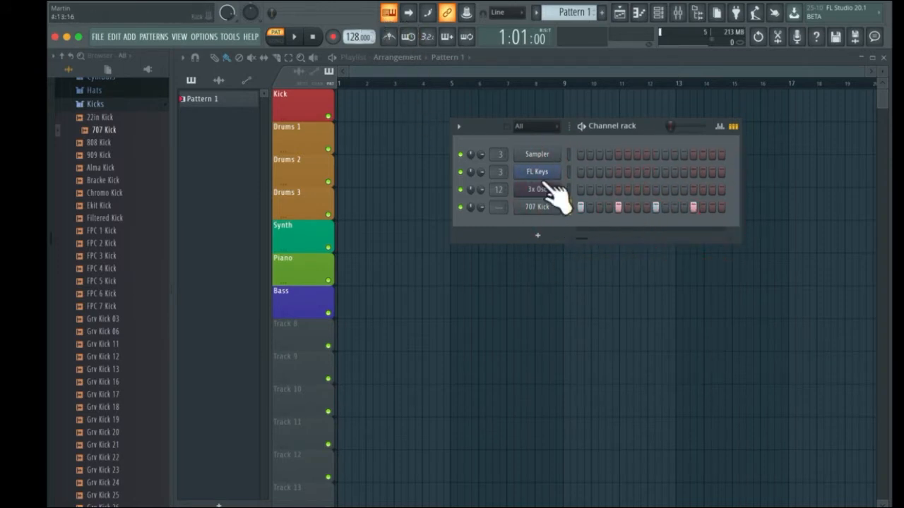
# Set the project tempo to 120 BPM and play back the kick pattern.
pyautogui.press('space')
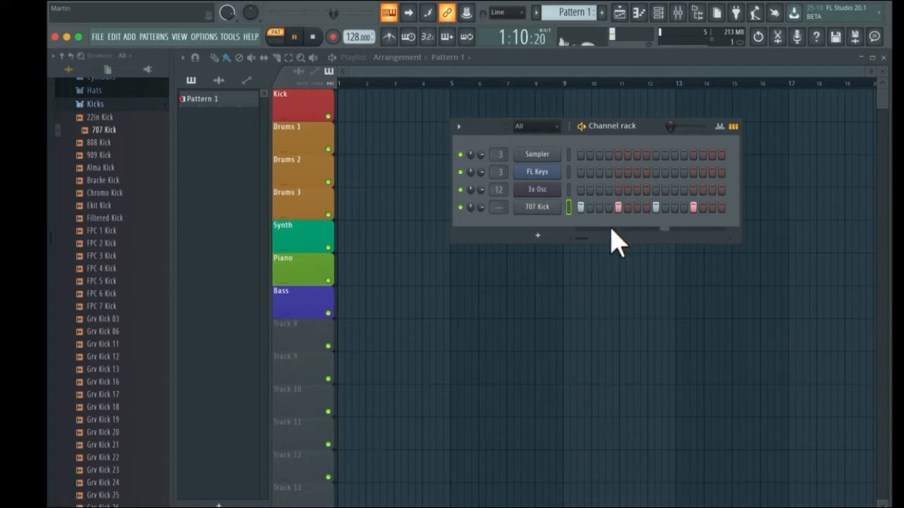
pyautogui.press('space')
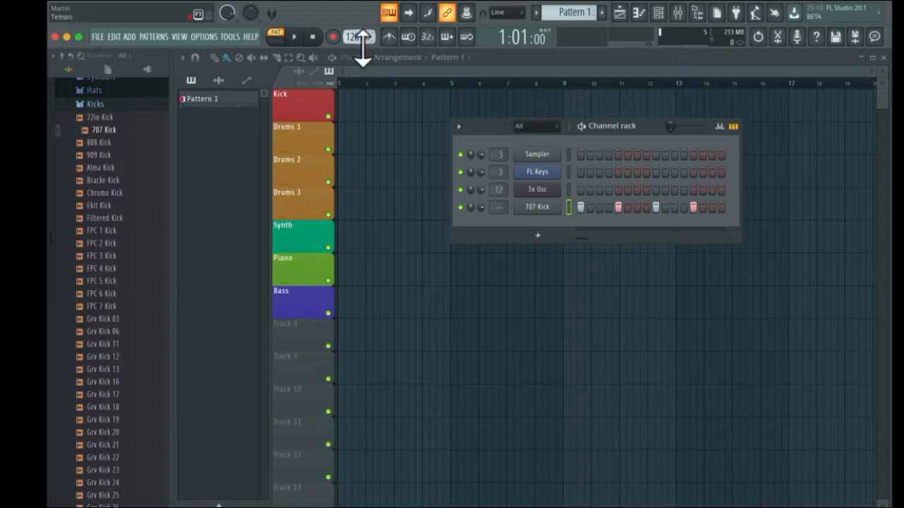
pyautogui.press('space')
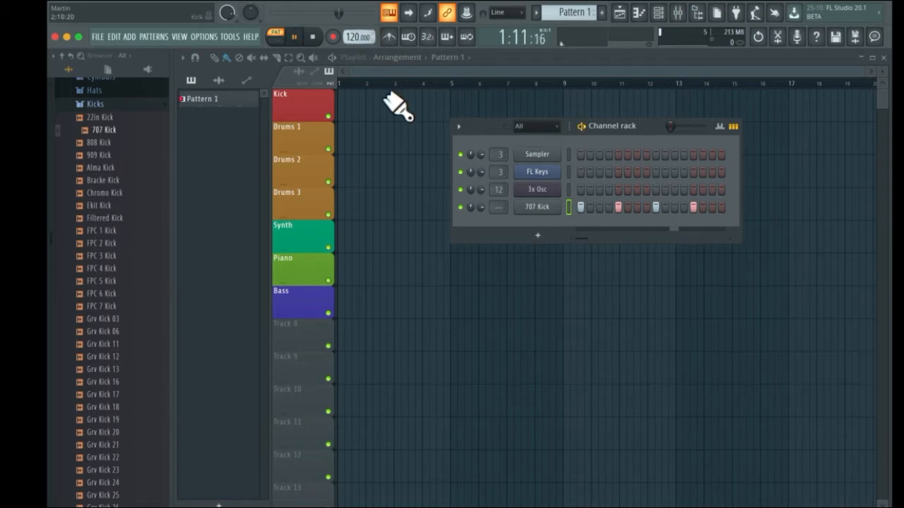
pyautogui.press('space')
# Audition the closed and open hats in the Drums pack and add the 808 CH sample as a new channel.
pyautogui.click(106, 104)
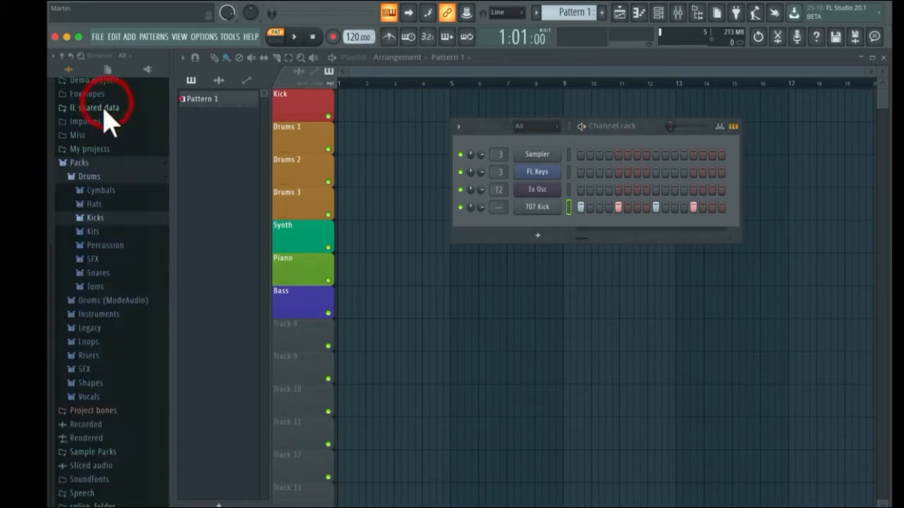
pyautogui.click(99, 206)
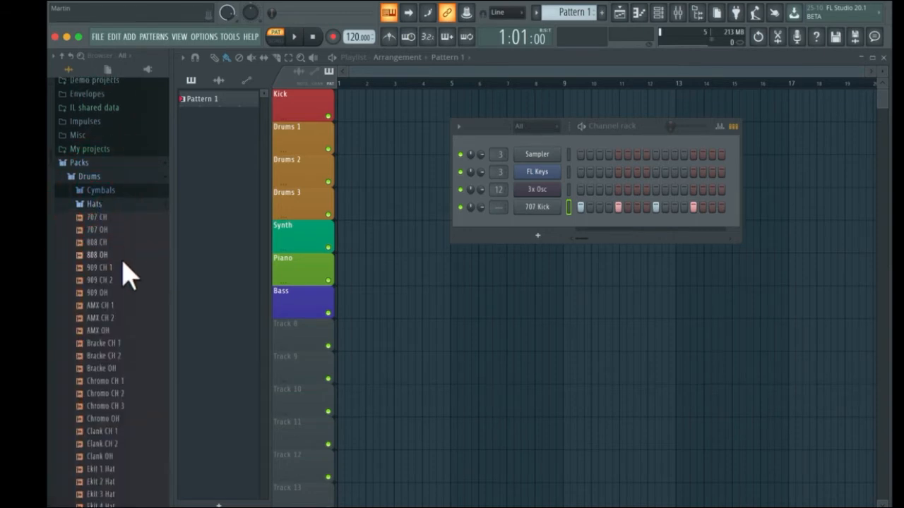
pyautogui.scroll(5, 124, 275)
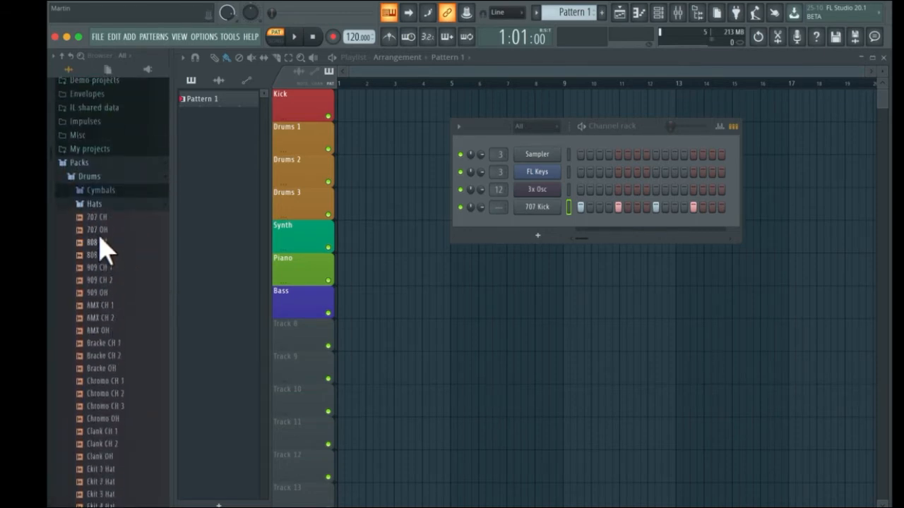
pyautogui.moveTo(99, 240)
pyautogui.mouseDown()
pyautogui.moveTo(103, 249)
pyautogui.moveTo(106, 233)
pyautogui.mouseUp()
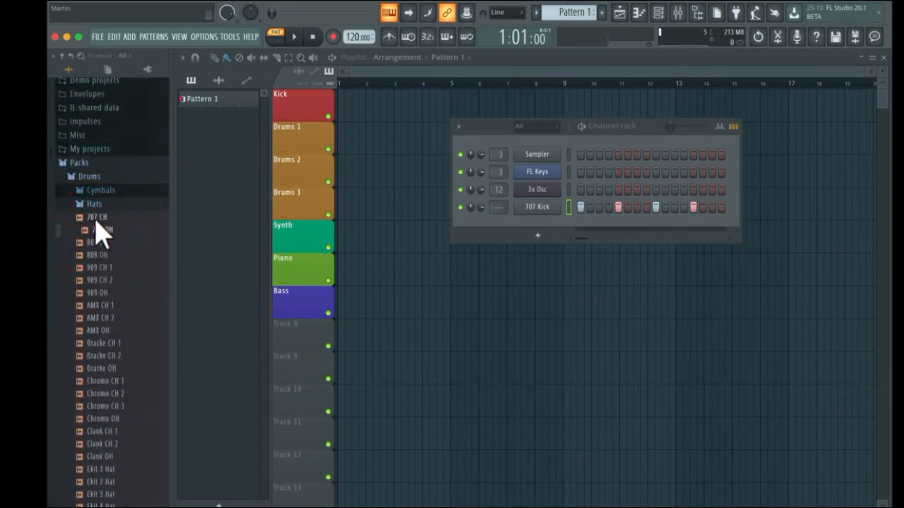
pyautogui.click(97, 219)
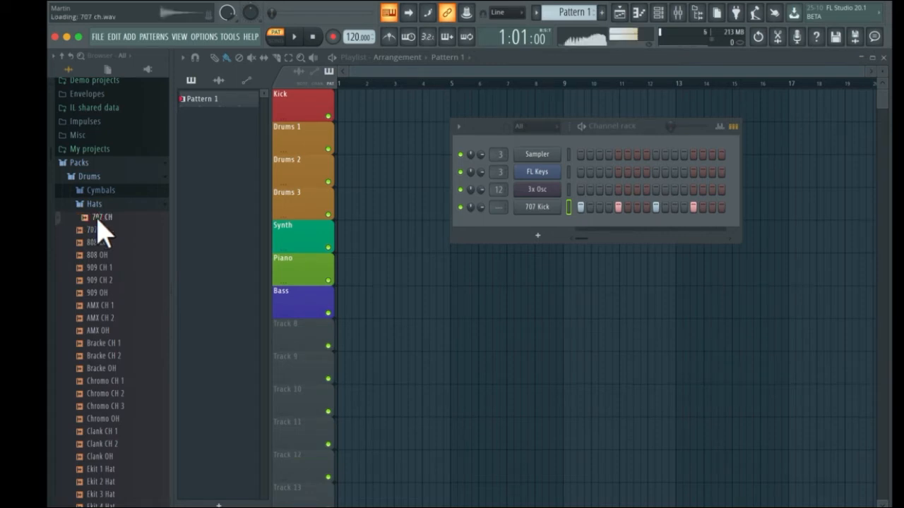
pyautogui.click(99, 241)
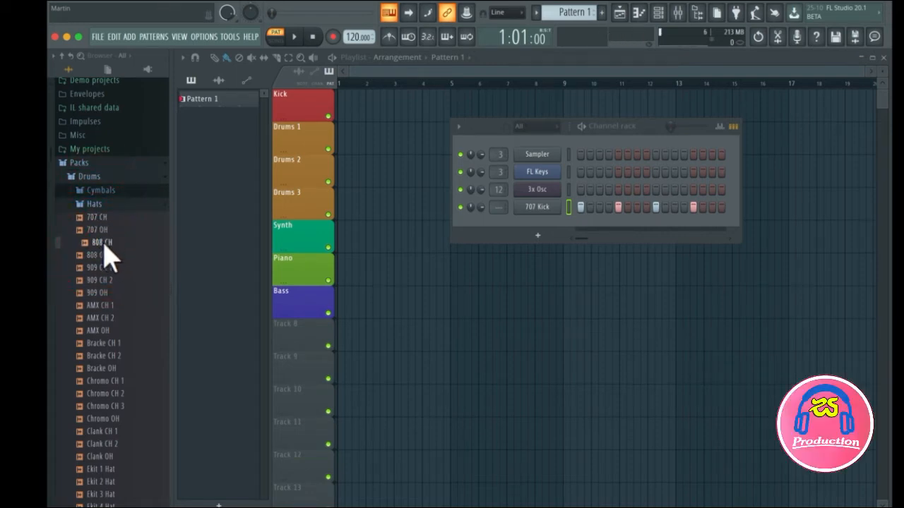
pyautogui.moveTo(105, 247); pyautogui.dragTo(588, 222)
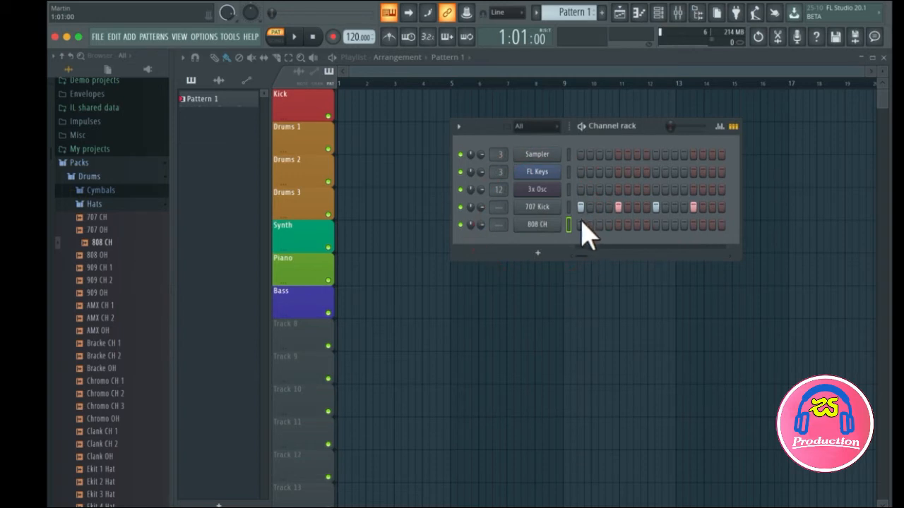
# Try placing 808 CH hits on steps 1, 3, 5 and 7 and filling the channel every 4 steps.
pyautogui.click(581, 224)
pyautogui.click(600, 224)
pyautogui.click(619, 224)
pyautogui.click(637, 224)
pyautogui.rightClick(562, 224)
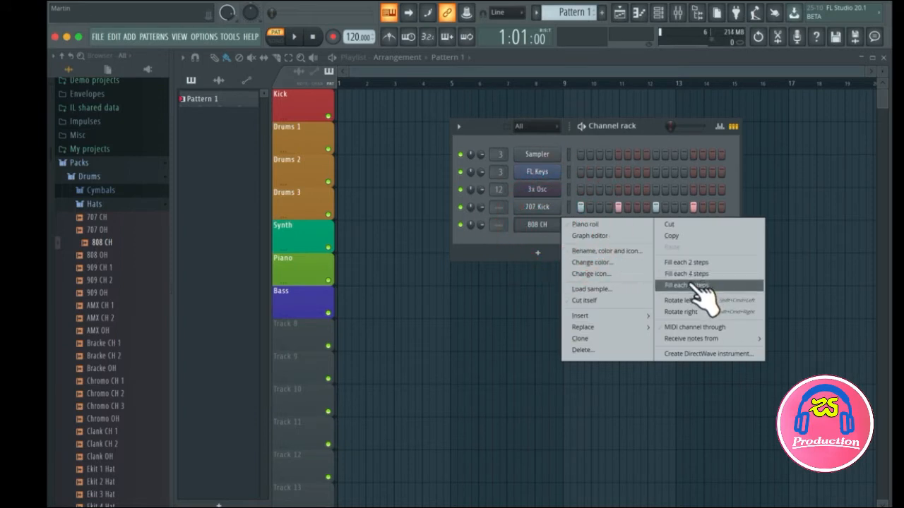
pyautogui.click(699, 274)
# Fill the 808 CH channel every 2 steps and play back the kick and hat pattern.
pyautogui.rightClick(555, 225)
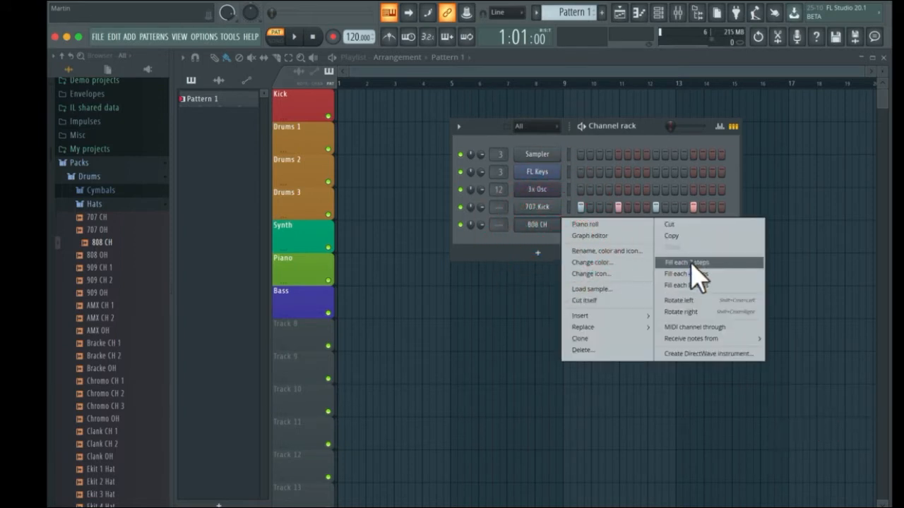
pyautogui.click(677, 262)
pyautogui.press('space')
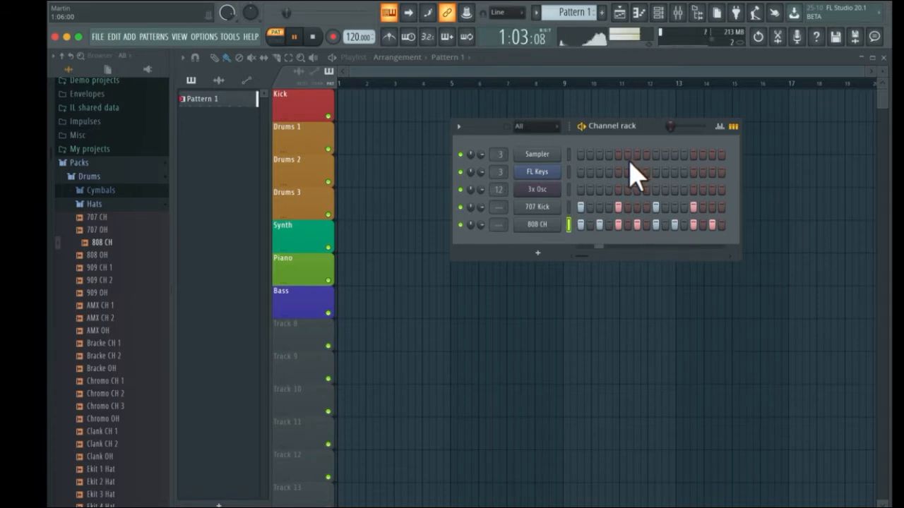
pyautogui.press('space')
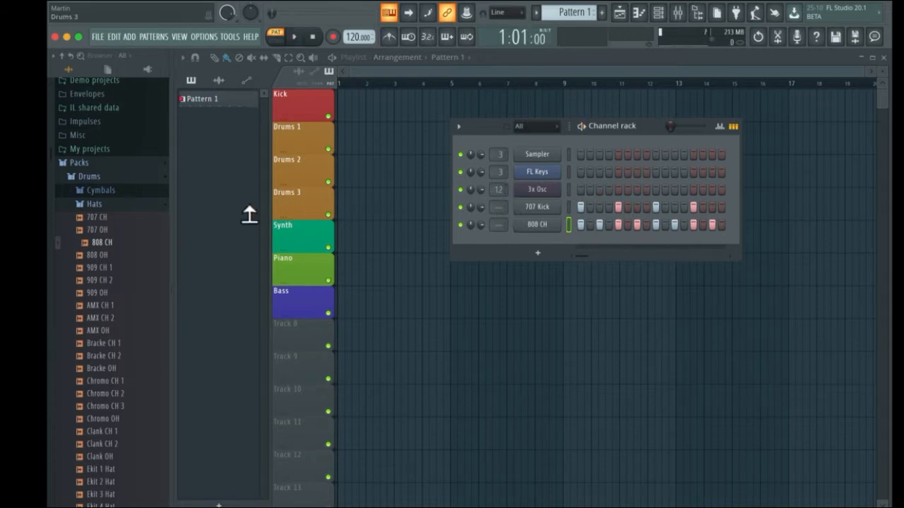
# Add the 707 Snare sample as a new channel with hits on steps 5 and 13, and play back the pattern.
pyautogui.click(95, 204)
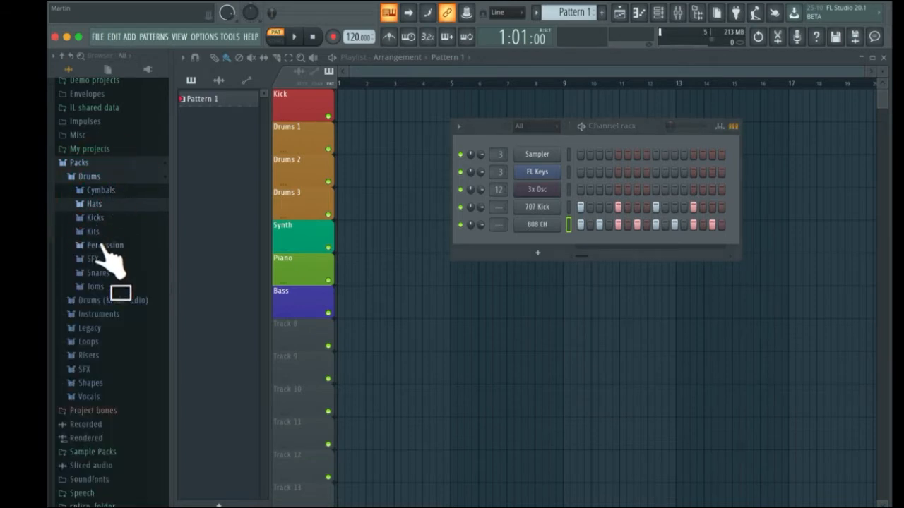
pyautogui.click(106, 276)
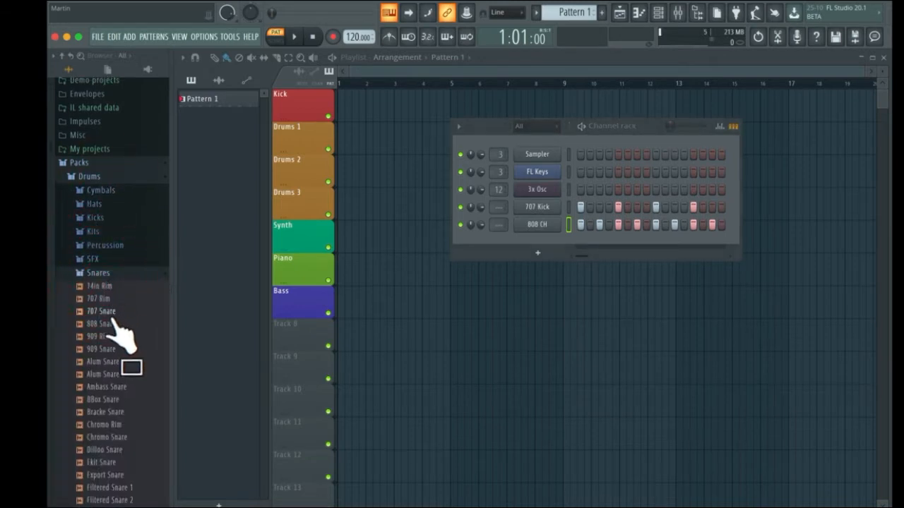
pyautogui.click(113, 320)
pyautogui.moveTo(117, 318); pyautogui.dragTo(537, 244)
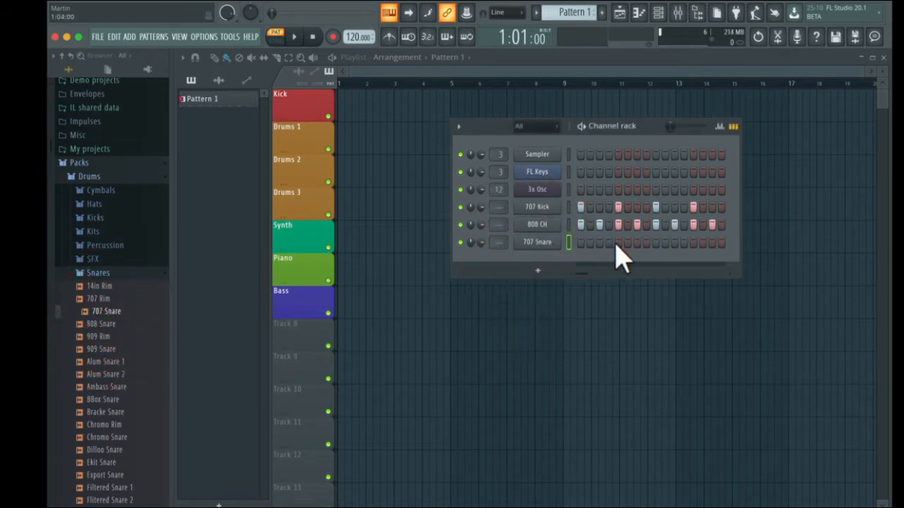
pyautogui.click(618, 242)
pyautogui.click(693, 243)
pyautogui.press('space')
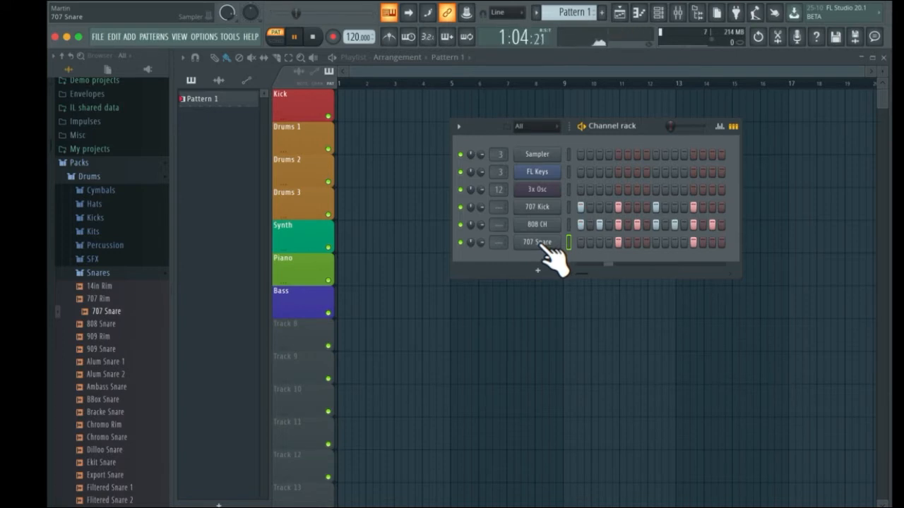
pyautogui.press('space')
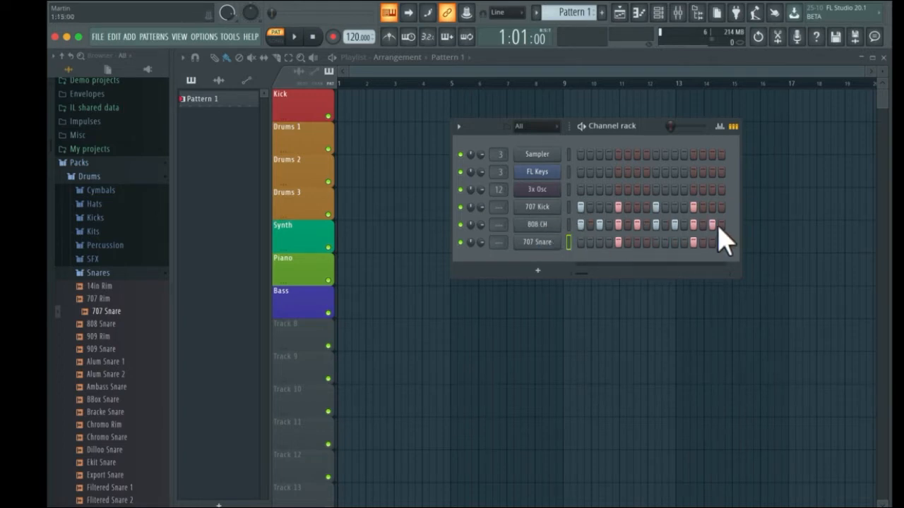
# Open the 808 CH channel in the Piano roll and move the window higher so its velocity lane is fully in view.
pyautogui.rightClick(555, 228)
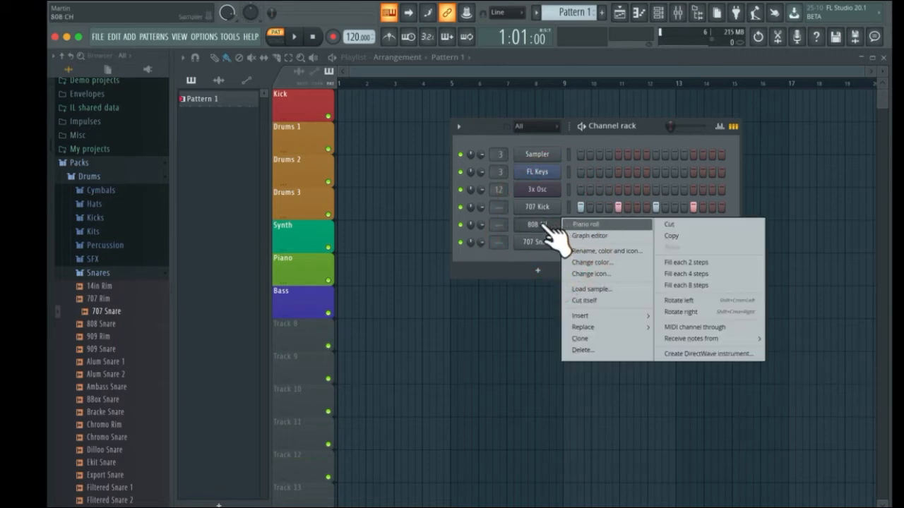
pyautogui.click(553, 228)
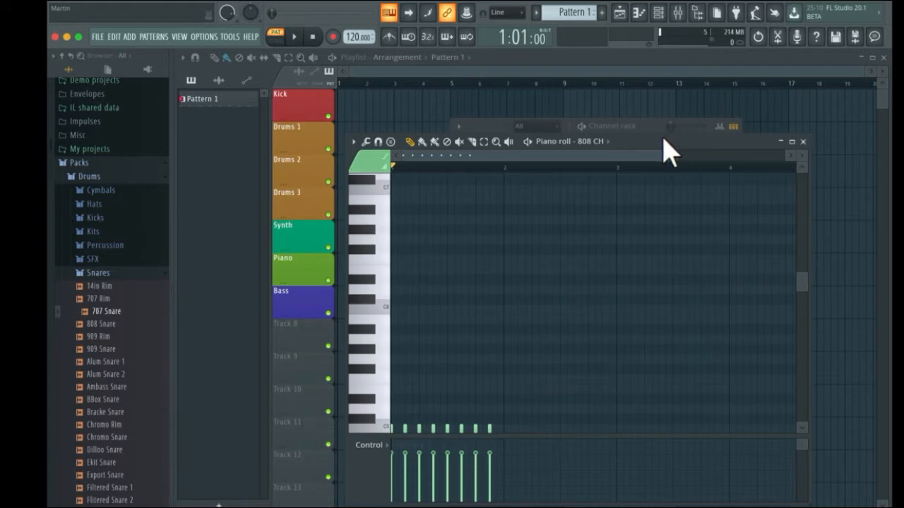
pyautogui.moveTo(667, 149); pyautogui.dragTo(676, 147)
pyautogui.scroll(2, 522, 247)
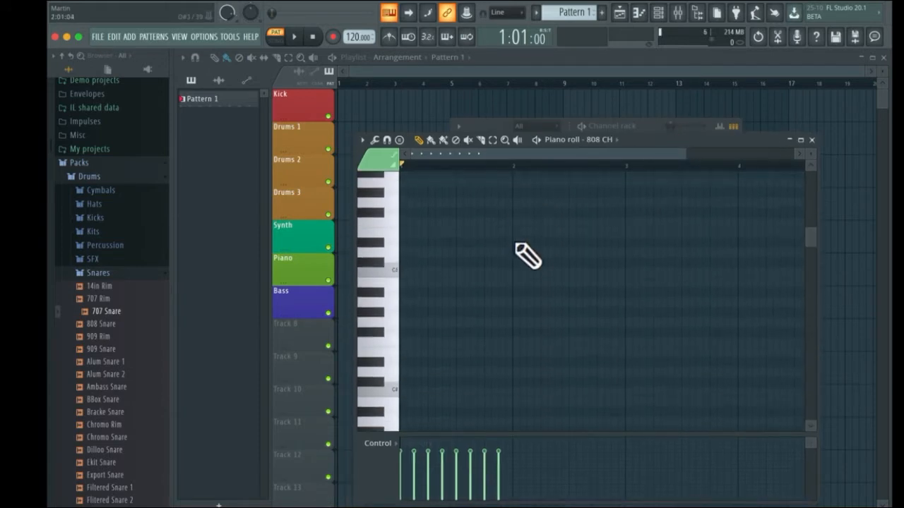
pyautogui.scroll(-3, 528, 256)
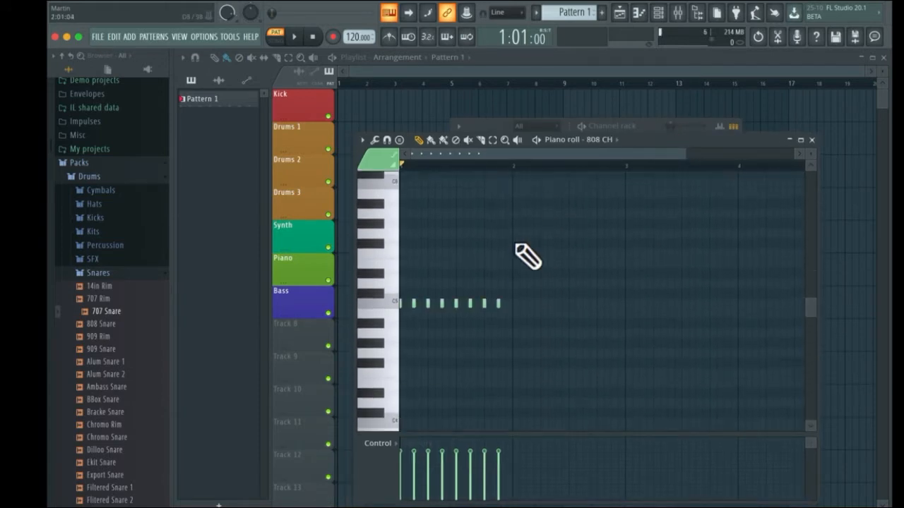
pyautogui.click(487, 303)
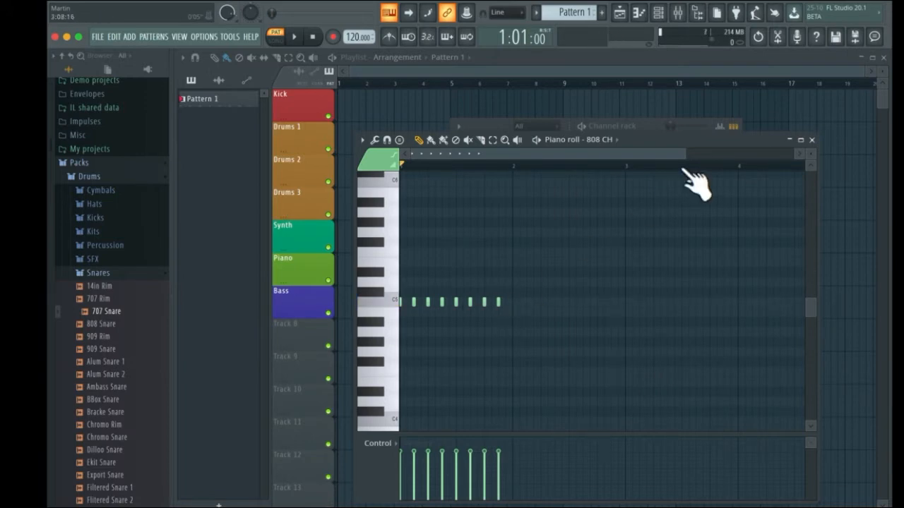
pyautogui.moveTo(684, 172)
pyautogui.mouseDown()
pyautogui.moveTo(752, 262)
pyautogui.moveTo(670, 162)
pyautogui.moveTo(653, 83)
pyautogui.mouseUp()
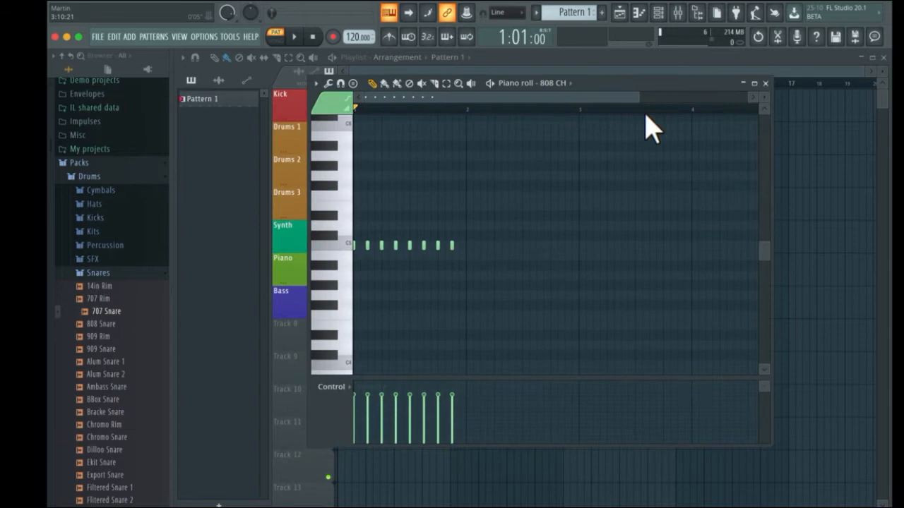
# Show note velocity and lower the velocities of the second, fourth, sixth and eighth hat notes by varying amounts, and play back the pattern.
pyautogui.click(348, 387)
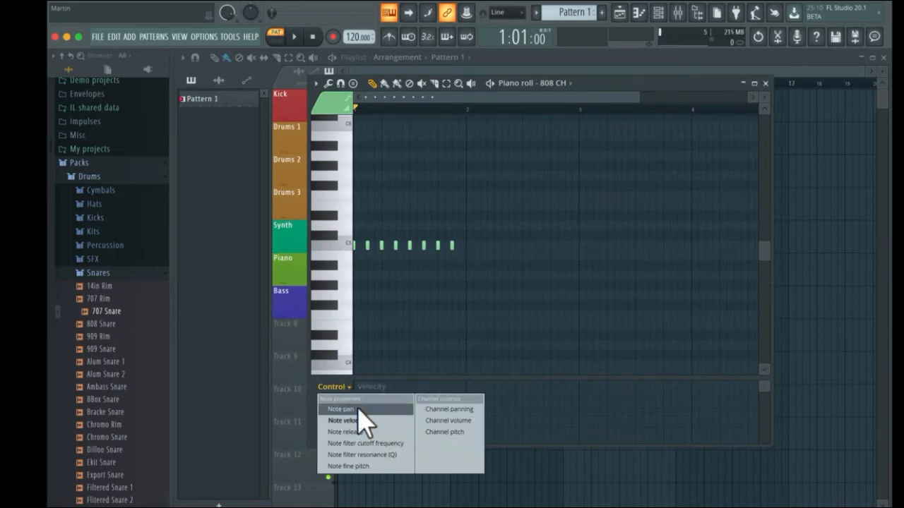
pyautogui.click(358, 421)
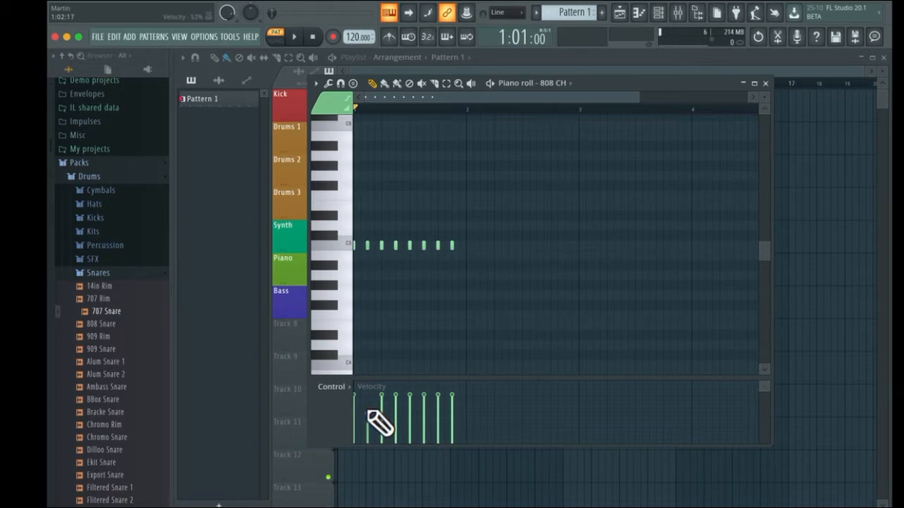
pyautogui.moveTo(369, 410)
pyautogui.mouseDown()
pyautogui.moveTo(421, 399)
pyautogui.moveTo(421, 414)
pyautogui.moveTo(446, 396)
pyautogui.moveTo(449, 417)
pyautogui.mouseUp()
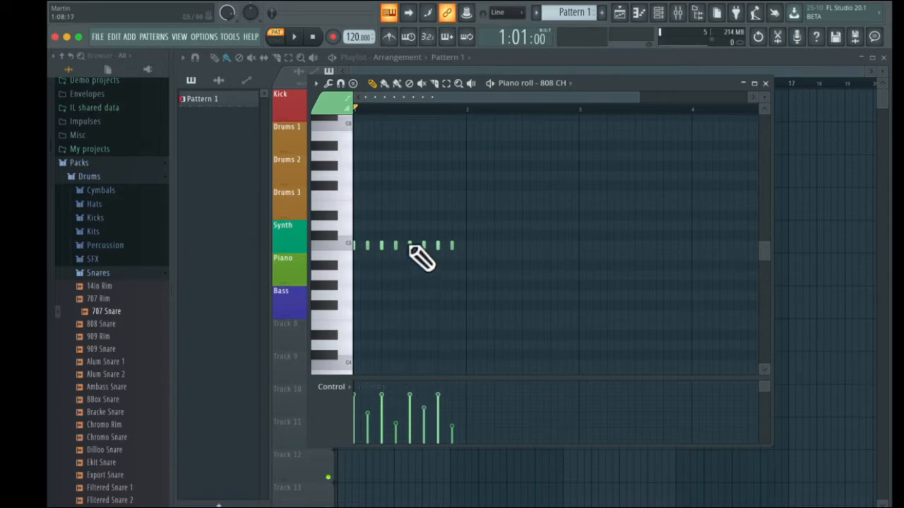
pyautogui.click(445, 274)
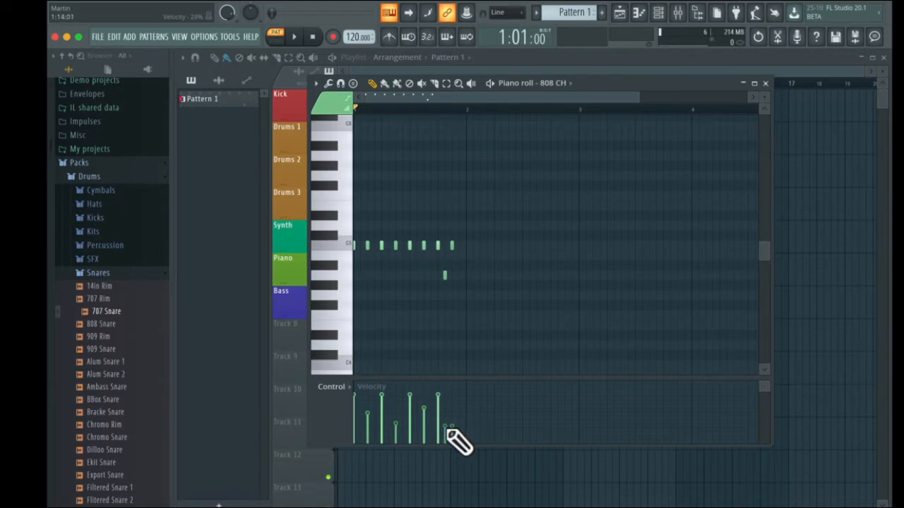
pyautogui.rightClick(446, 276)
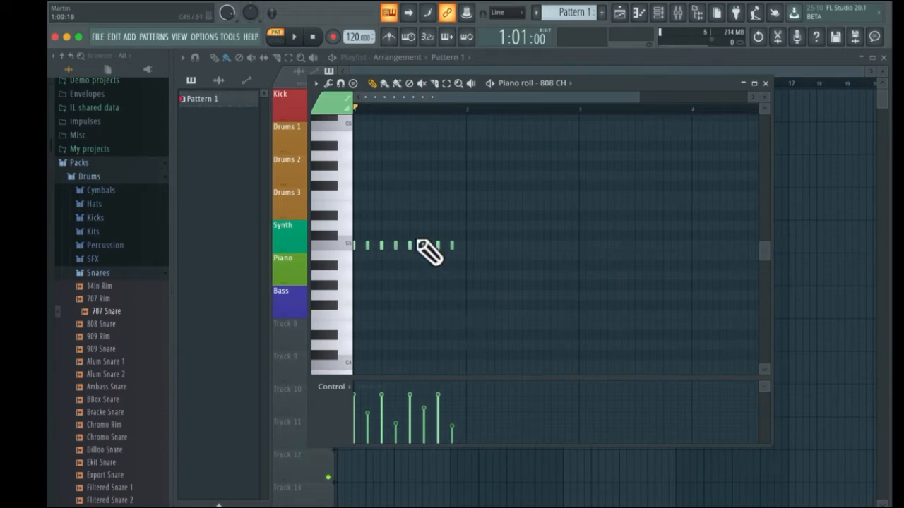
pyautogui.press('space')
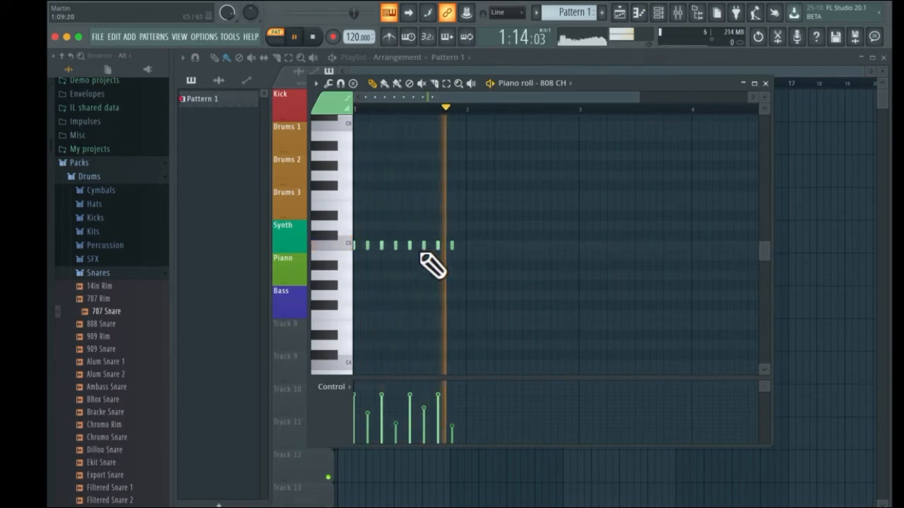
pyautogui.press('space')
# Raise the velocity of the fourth hat note slightly and the eighth to about 40%, and play back the pattern.
pyautogui.click(396, 411)
pyautogui.click(367, 416)
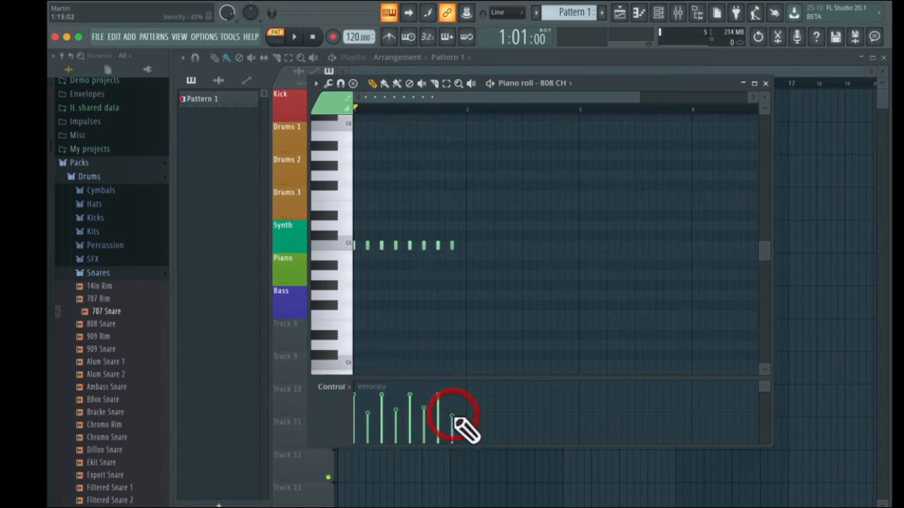
pyautogui.press('space')
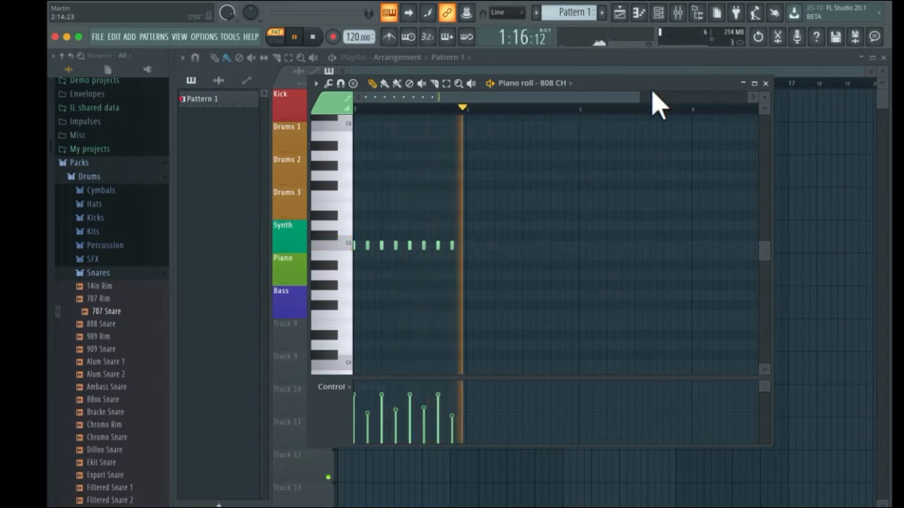
pyautogui.press('space')
# Add an extra C5 hat note at 1:08:00, between the fourth and fifth hats, and play back the pattern.
pyautogui.scroll(3, 489, 96)
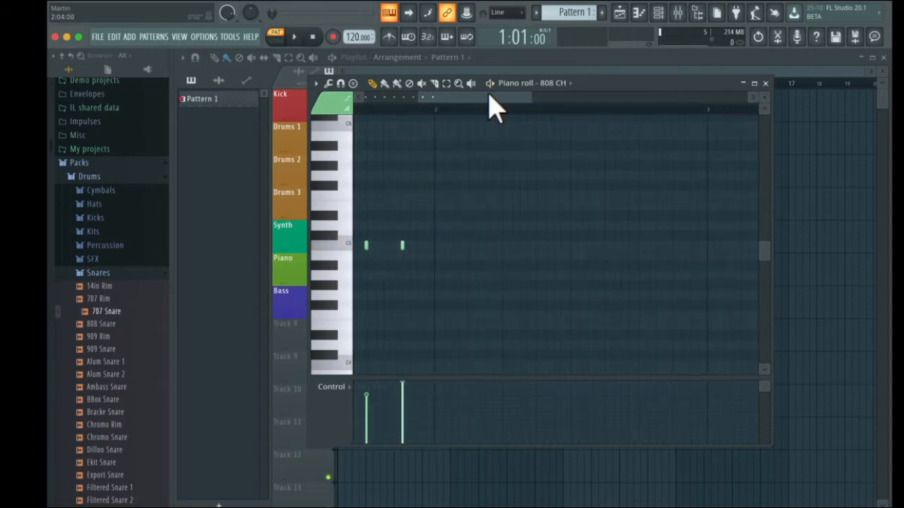
pyautogui.click(470, 247)
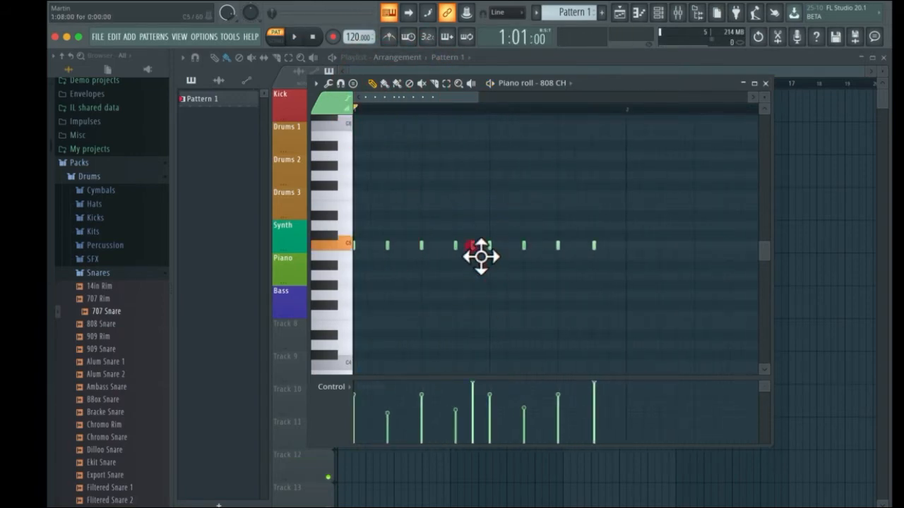
pyautogui.moveTo(462, 246); pyautogui.dragTo(472, 246)
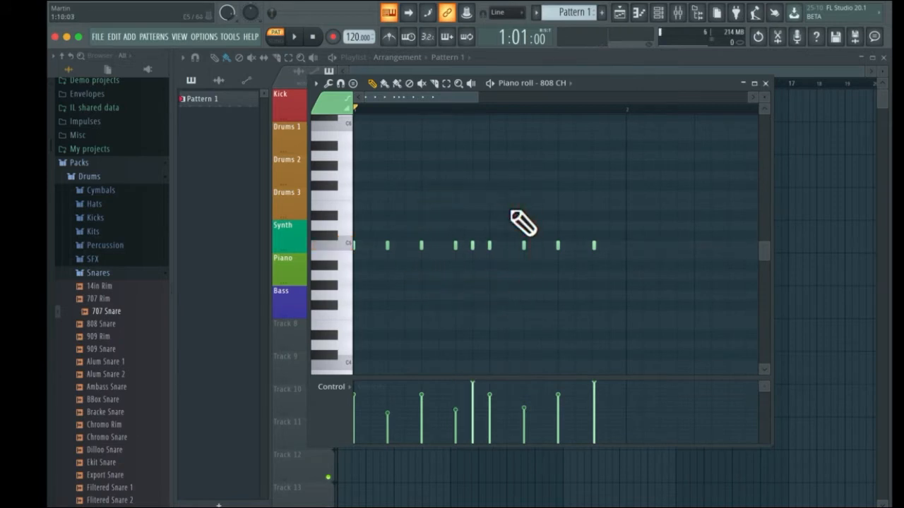
pyautogui.press('space')
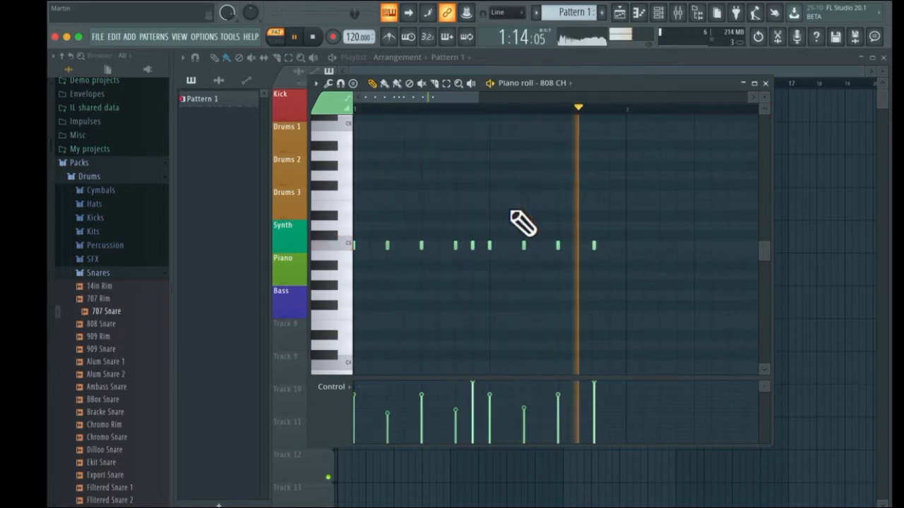
# Lower the velocity of the added hat slightly and the last hat to about 43% during playback.
pyautogui.moveTo(471, 384); pyautogui.dragTo(471, 403)
pyautogui.moveTo(591, 387); pyautogui.dragTo(591, 415)
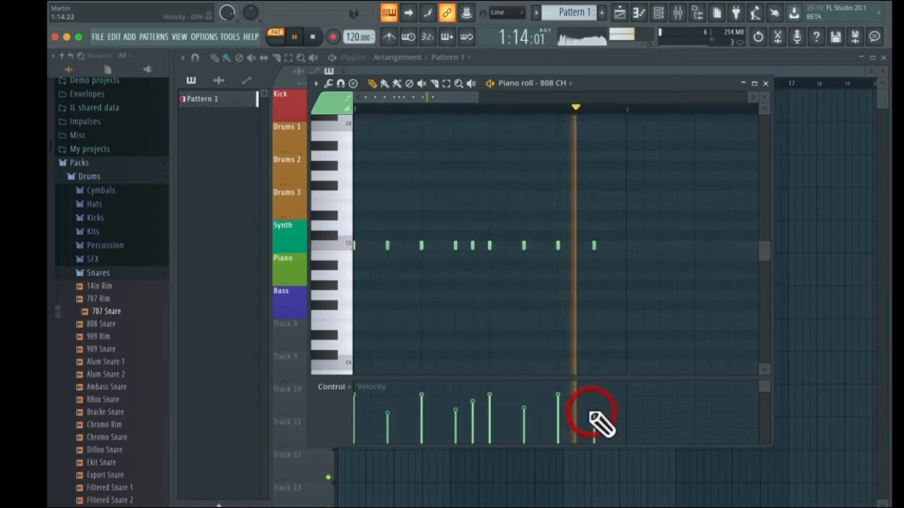
pyautogui.click(596, 418)
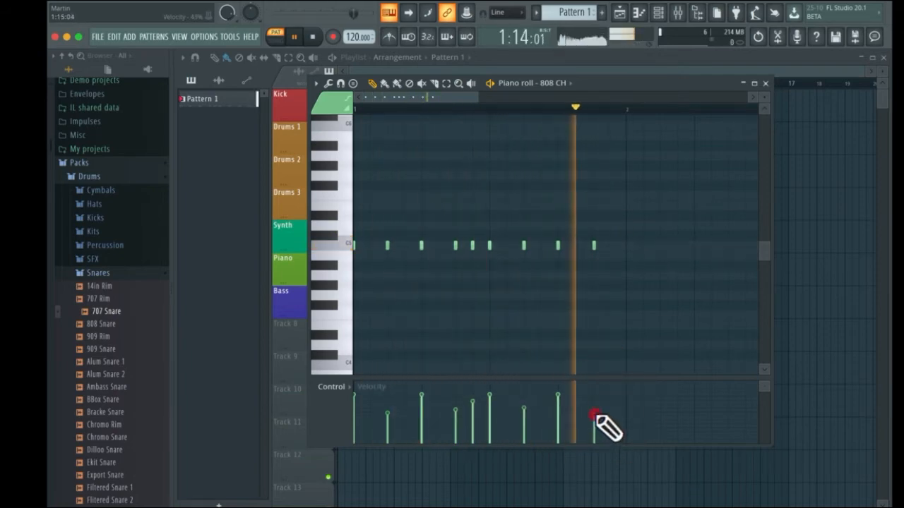
pyautogui.press('space')
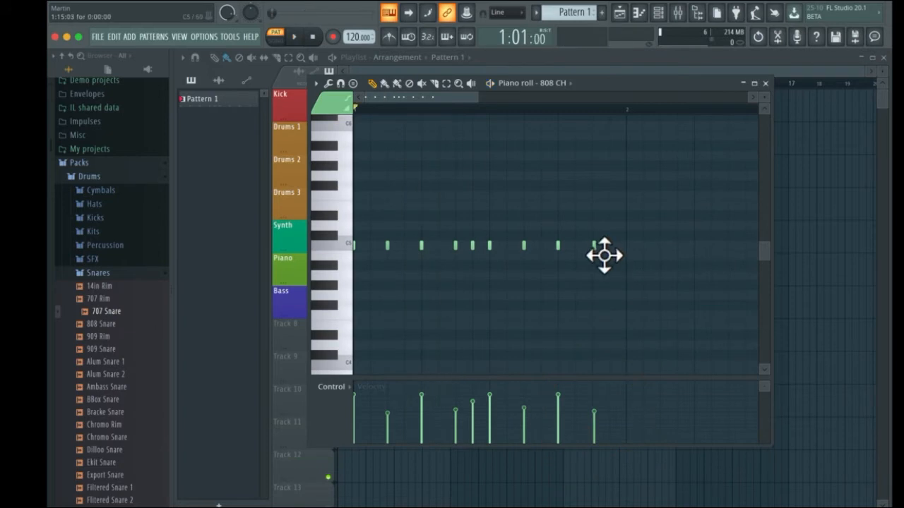
# Nudge the last hat note slightly later off the grid while the pattern plays.
pyautogui.press('shift')
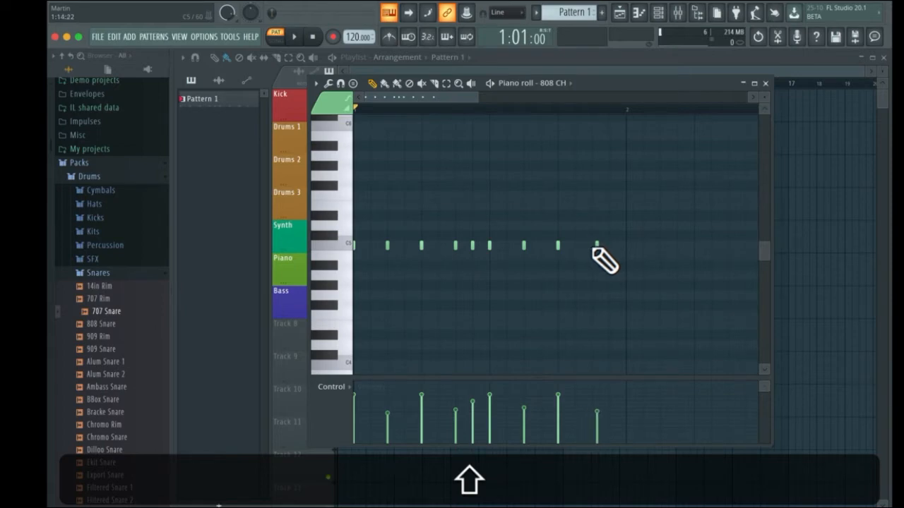
pyautogui.press('space')
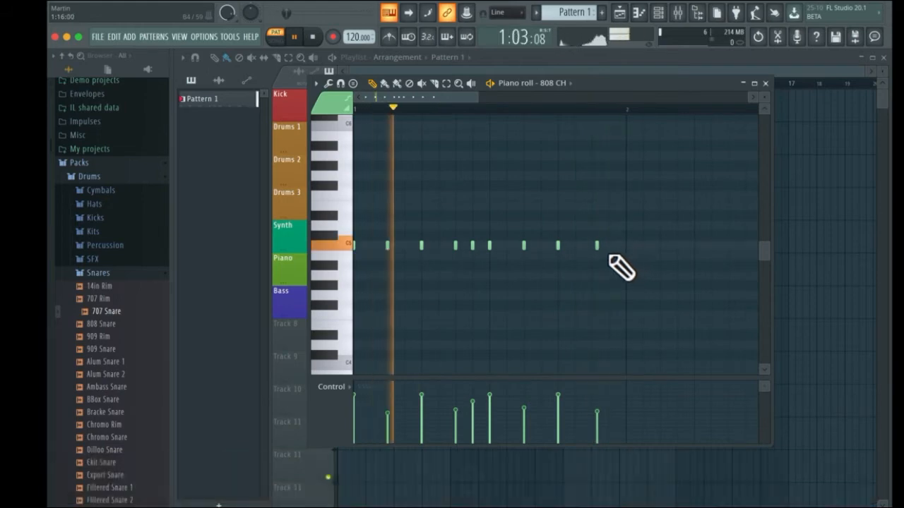
pyautogui.scroll(3, 598, 246)
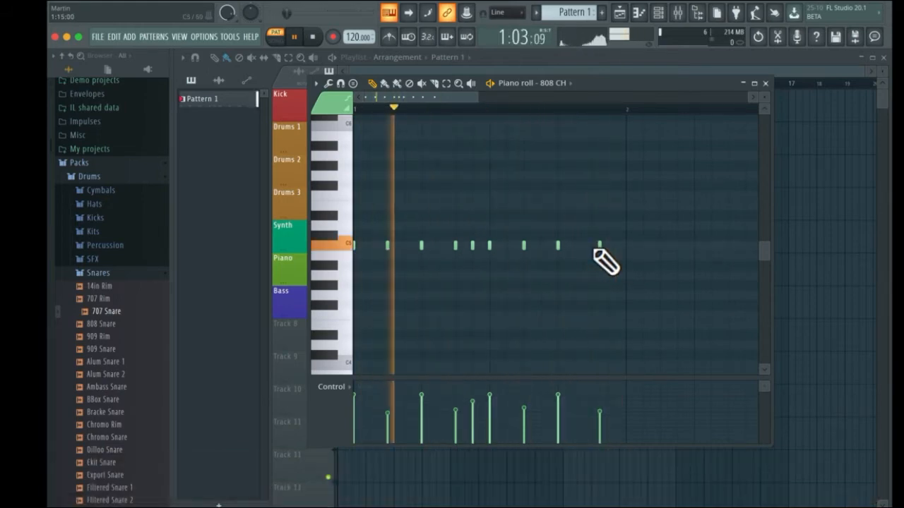
pyautogui.scroll(4, 593, 247)
# Add another C5 hat at 1:15:00 before the last one and fine-tune the off-grid timing of both notes.
pyautogui.click(592, 245)
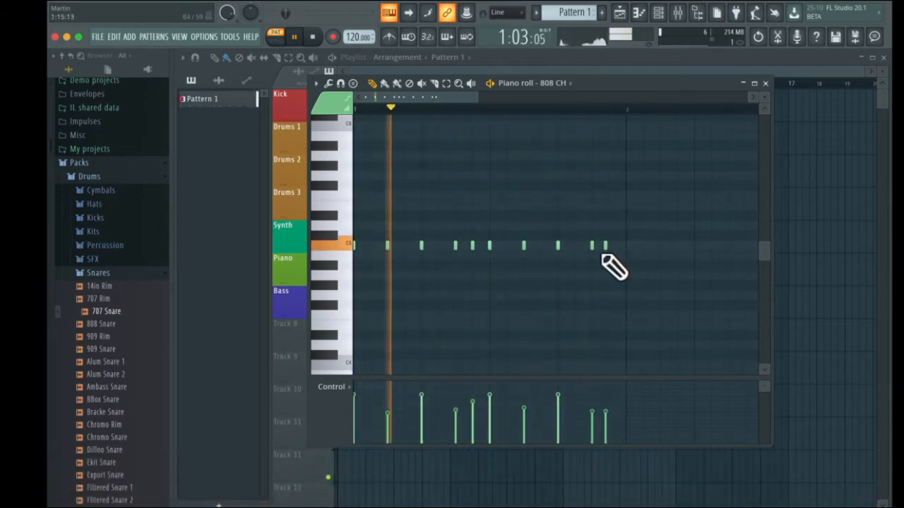
pyautogui.click(592, 246)
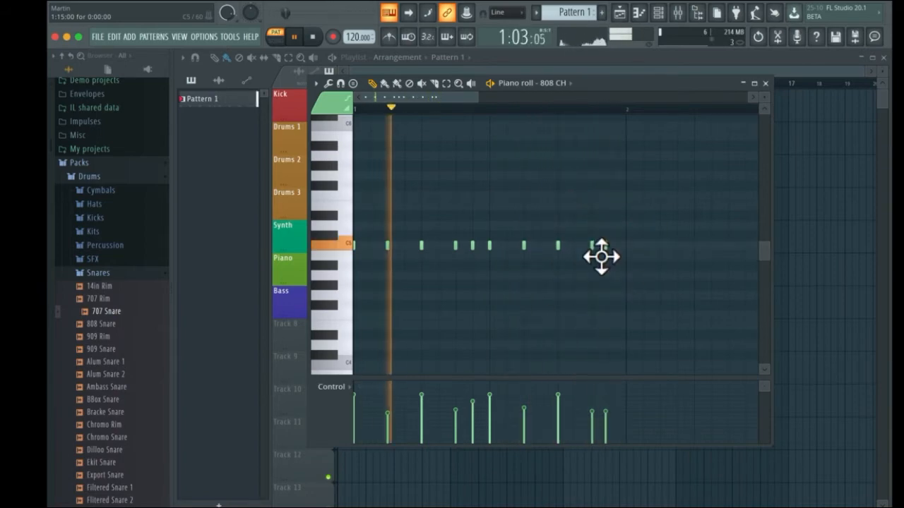
pyautogui.scroll(3, 594, 246)
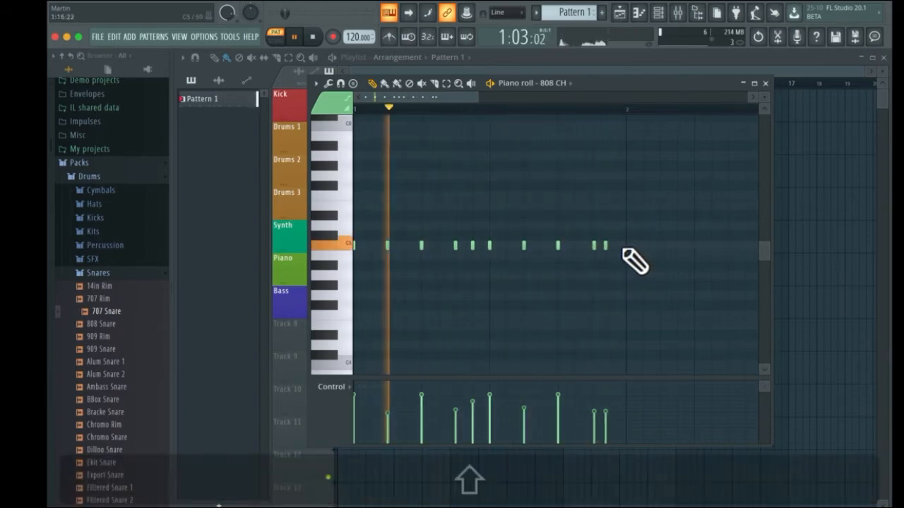
pyautogui.scroll(3, 607, 246)
pyautogui.scroll(-5, 616, 257)
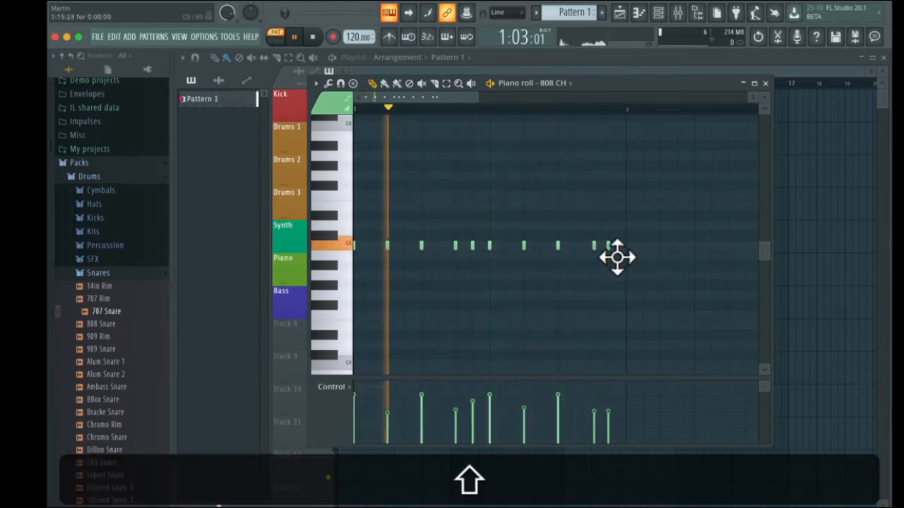
pyautogui.scroll(-2, 616, 258)
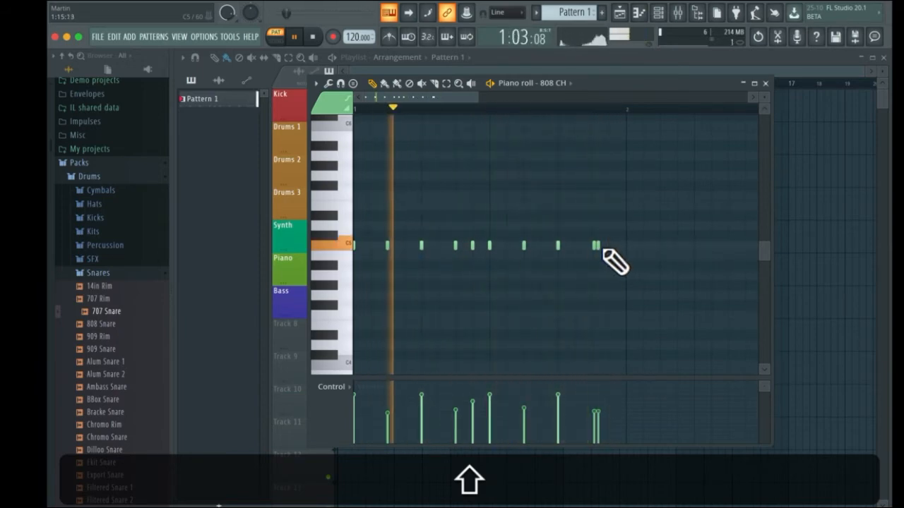
pyautogui.scroll(4, 604, 252)
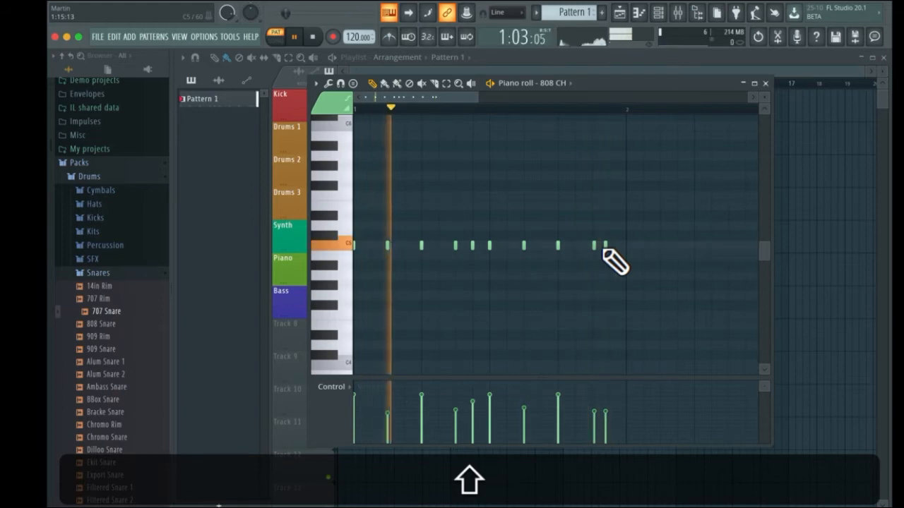
pyautogui.scroll(1, 616, 250)
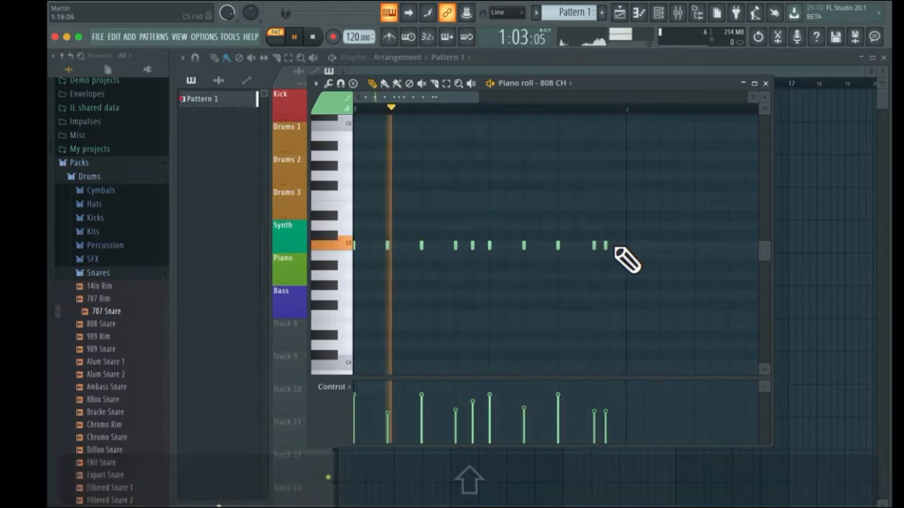
# Add a third closing hat at 1:16:00 with slightly shifted timing, and close the Piano roll.
pyautogui.keyDown('alt'); pyautogui.click(608, 246); pyautogui.keyUp('alt')
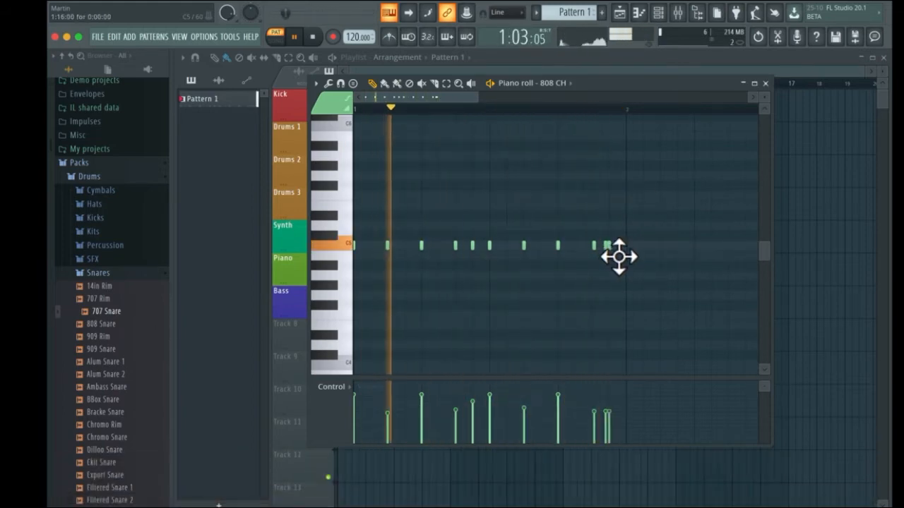
pyautogui.keyDown('shift'); pyautogui.click(614, 247); pyautogui.keyUp('shift')
pyautogui.scroll(-1, 617, 258)
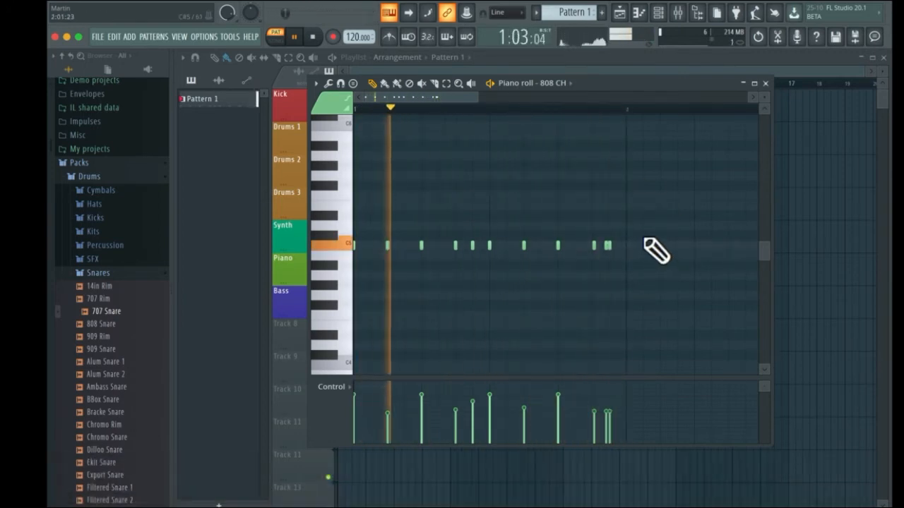
pyautogui.press('space')
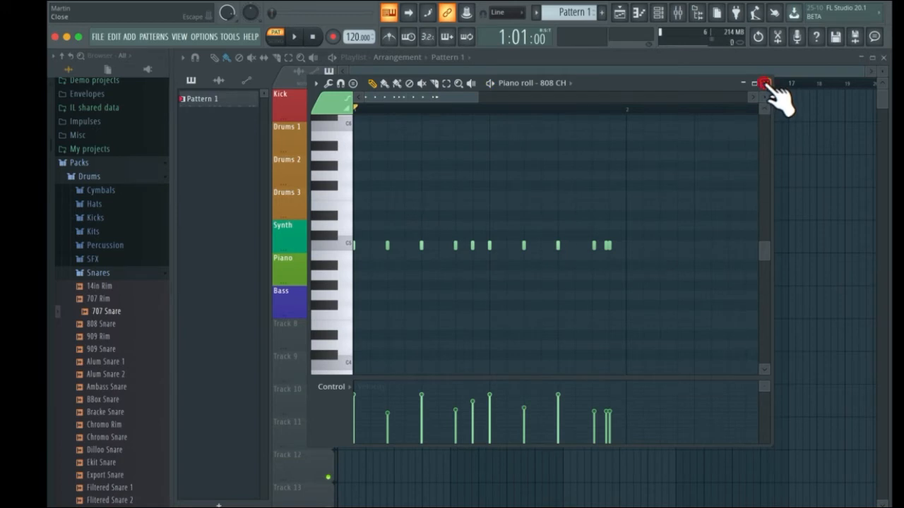
pyautogui.click(765, 84)
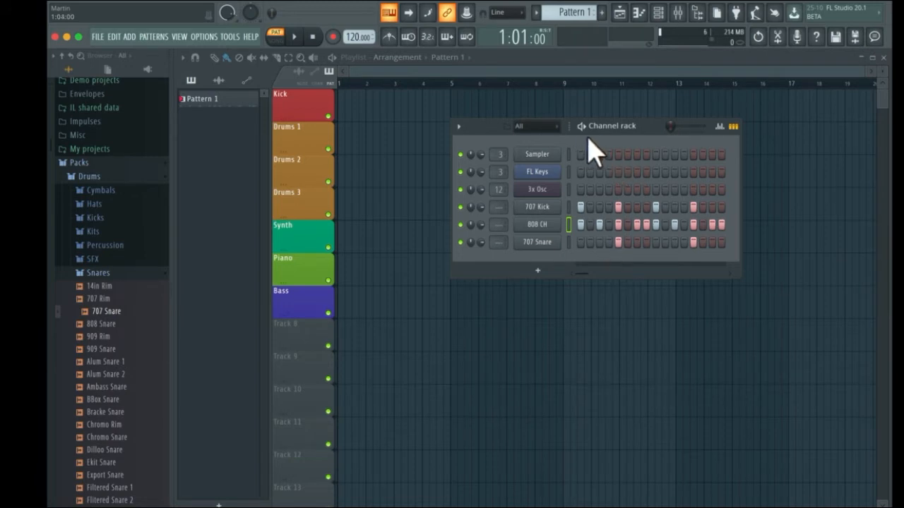
# Examine the 808 CH step velocities and the note overview of all channels in the Channel rack.
pyautogui.click(721, 127)
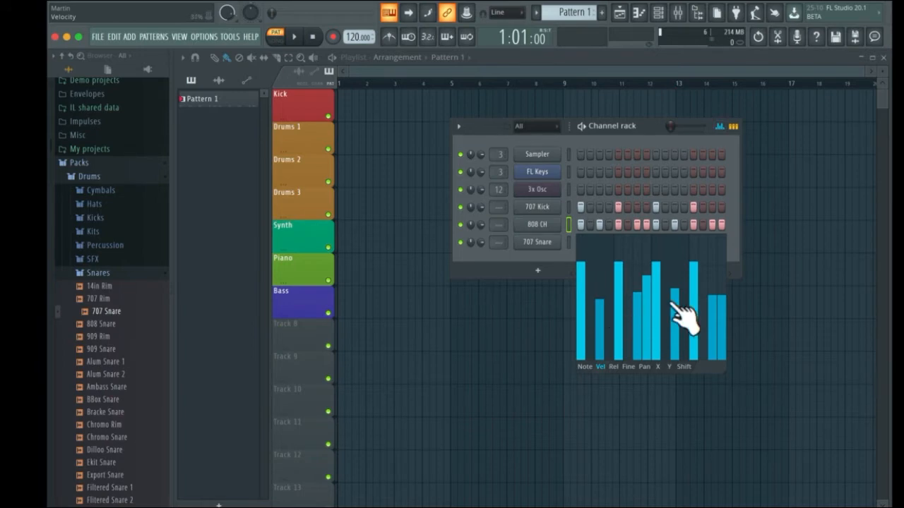
pyautogui.click(720, 126)
pyautogui.click(733, 126)
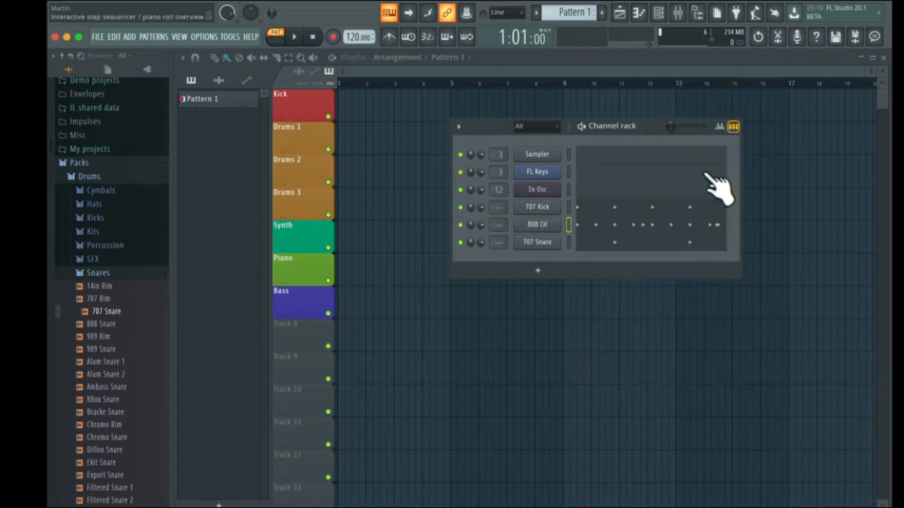
pyautogui.click(733, 126)
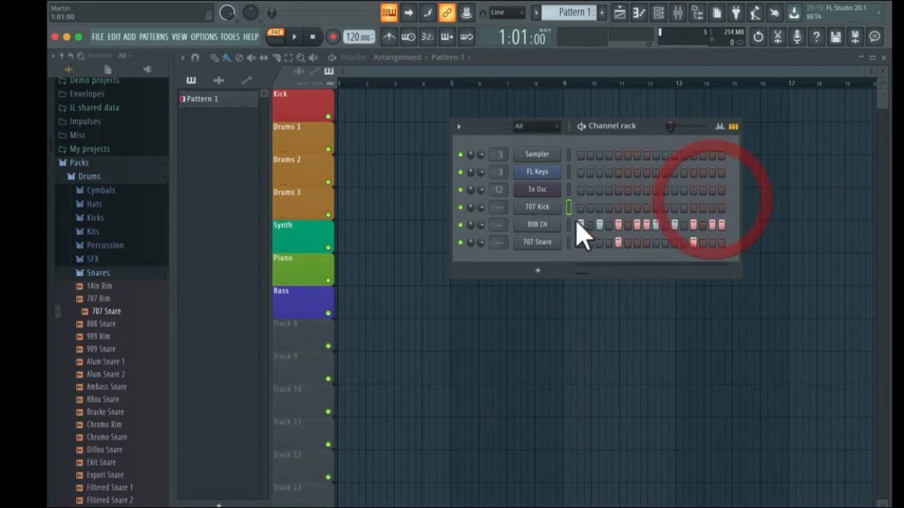
# Clear all 707 Kick, 808 CH and 707 Snare steps from Pattern 1 and close the Channel rack.
pyautogui.moveTo(580, 224); pyautogui.dragTo(733, 220)
pyautogui.moveTo(611, 238); pyautogui.dragTo(706, 238)
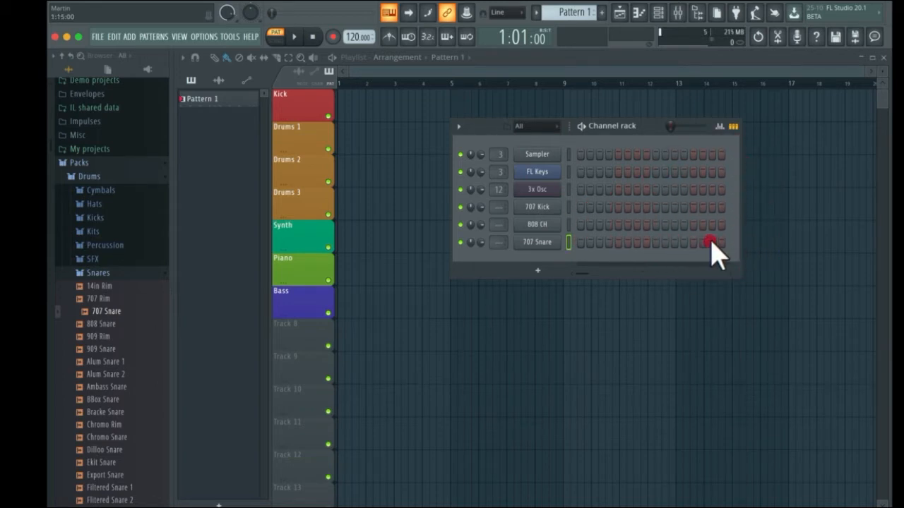
pyautogui.click(664, 18)
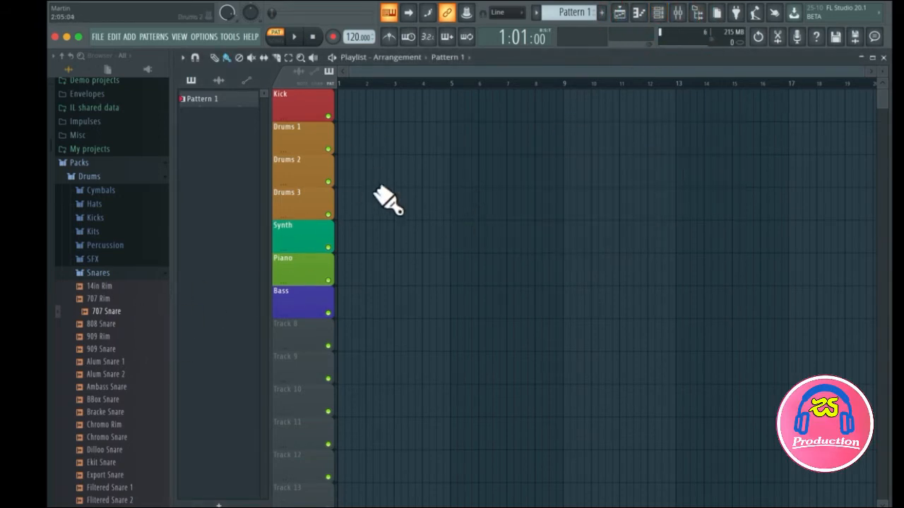
# Show audio clips in the Playlist picker and place the 707 Kick sample at bar 1 of the Kick track.
pyautogui.click(353, 68)
pyautogui.click(218, 80)
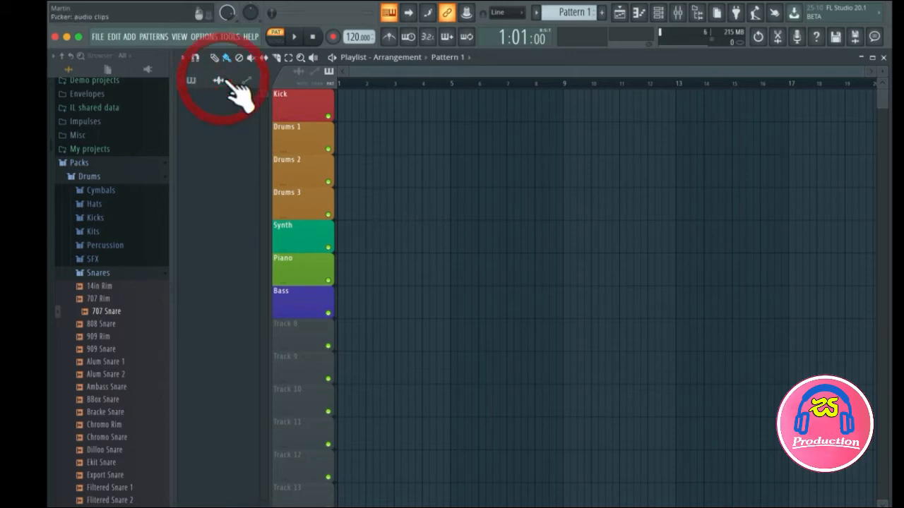
pyautogui.click(219, 81)
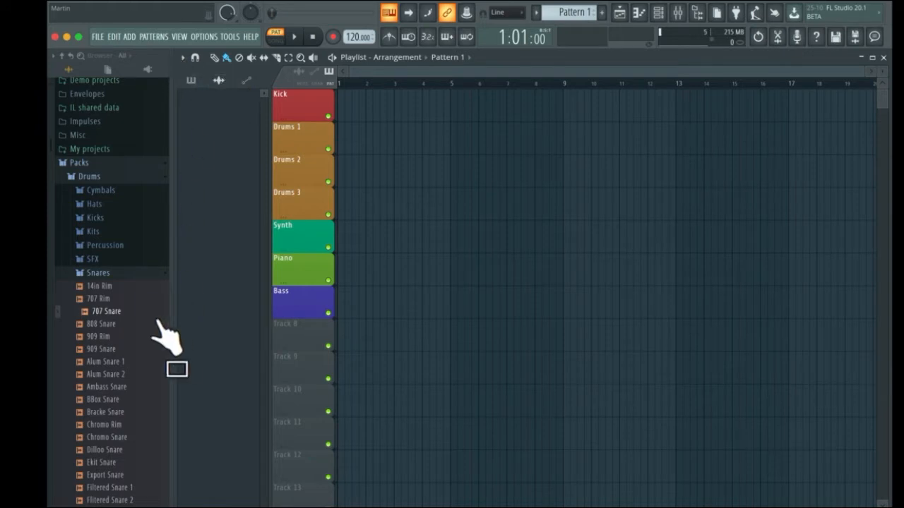
pyautogui.click(100, 219)
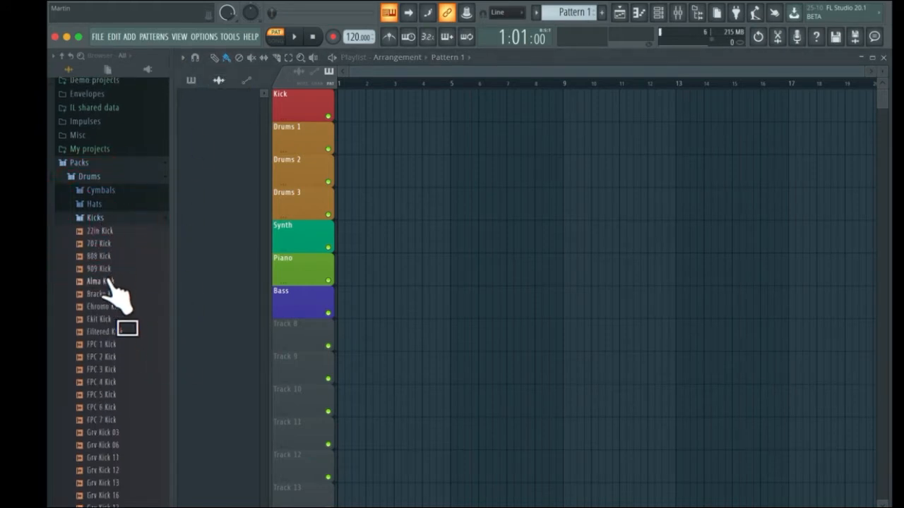
pyautogui.moveTo(106, 244); pyautogui.dragTo(350, 115)
pyautogui.click(343, 106)
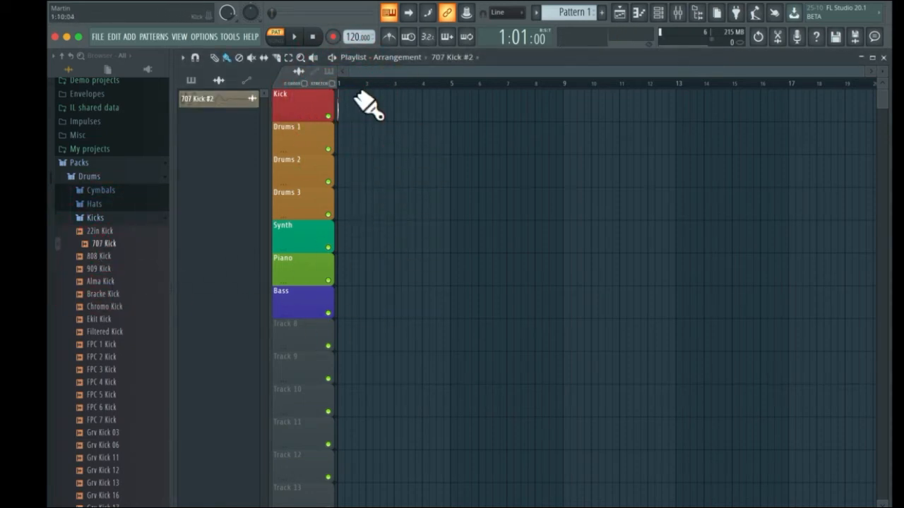
# Paint three more 707 Kick clips closely spaced after the first one on the Kick track.
pyautogui.scroll(1, 362, 113)
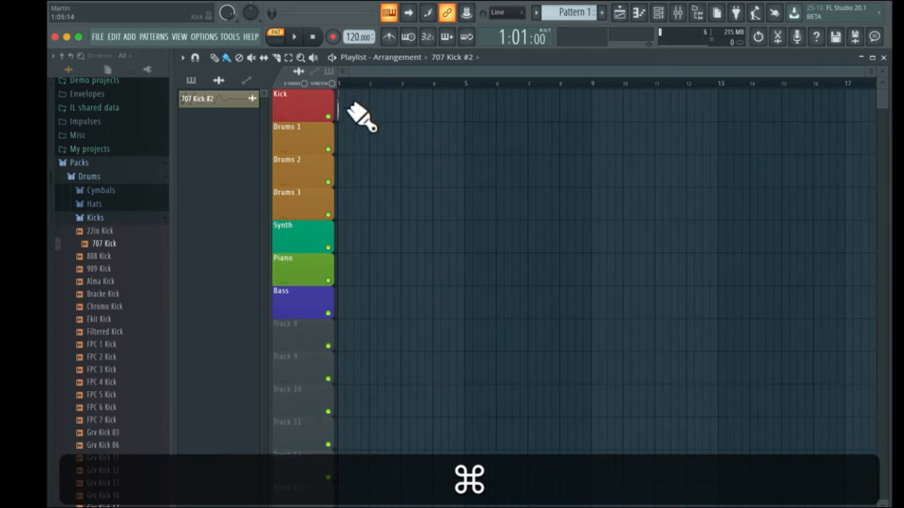
pyautogui.scroll(-3, 359, 115)
pyautogui.scroll(2, 359, 115)
pyautogui.scroll(3, 364, 132)
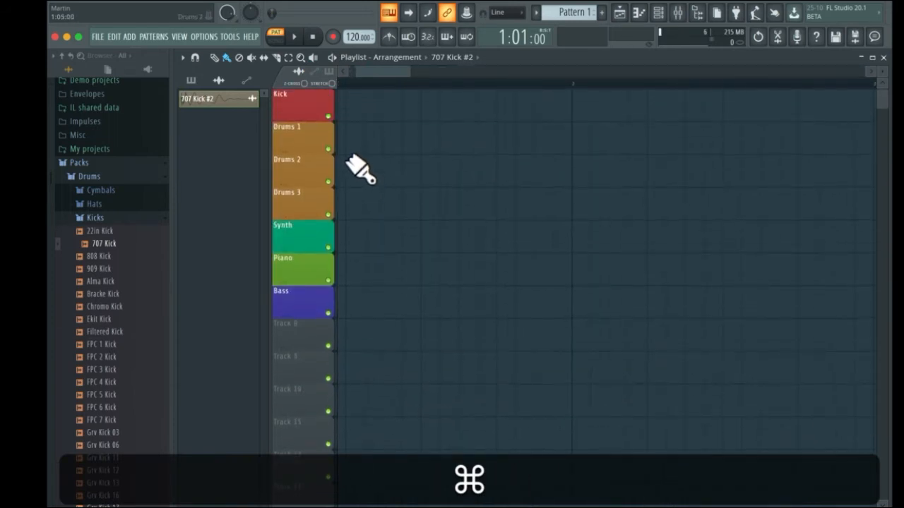
pyautogui.click(347, 113)
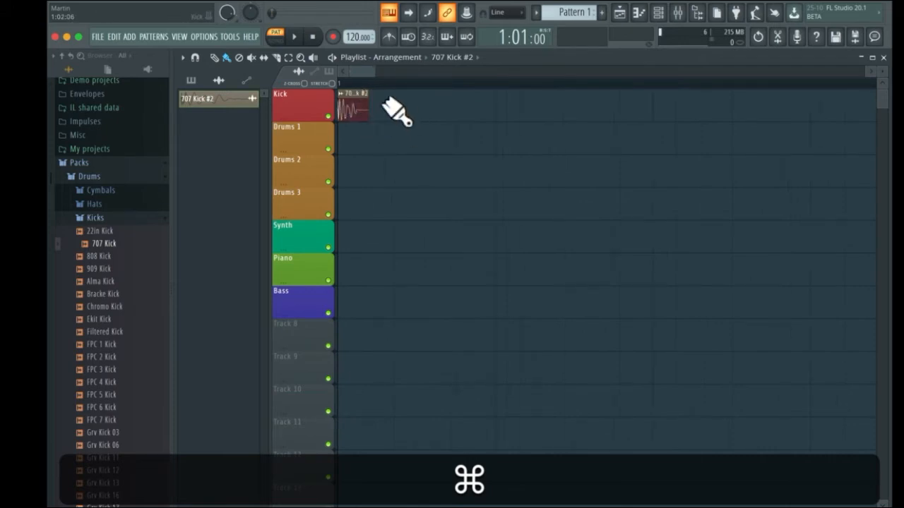
pyautogui.click(383, 103)
pyautogui.click(428, 106)
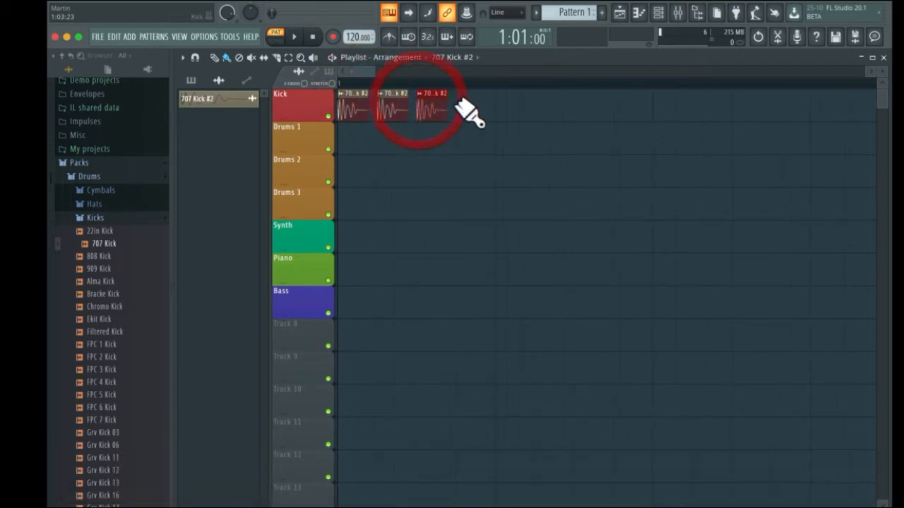
pyautogui.click(468, 109)
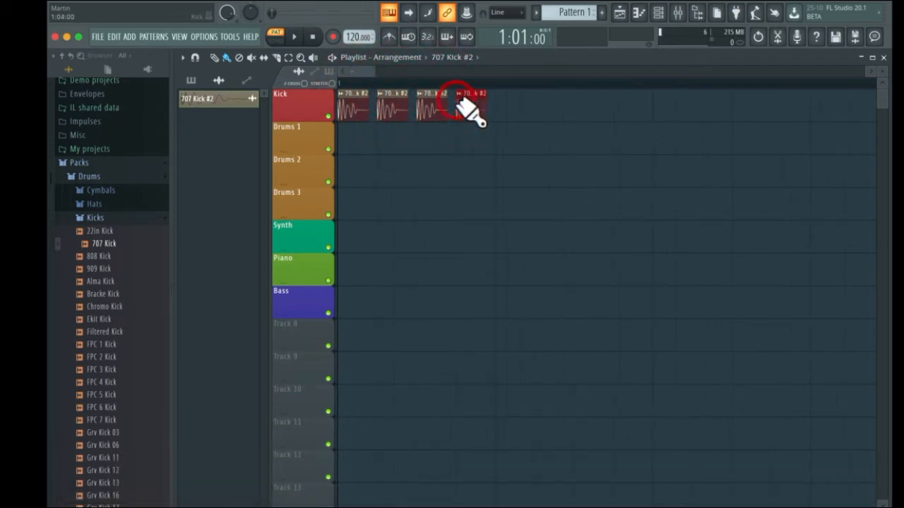
# Switch playback to song mode and delete the three closely spaced kick clips, keeping only the one at bar 1.
pyautogui.click(275, 37)
pyautogui.press('space')
pyautogui.press('space')
pyautogui.rightClick(391, 106)
pyautogui.rightClick(431, 106)
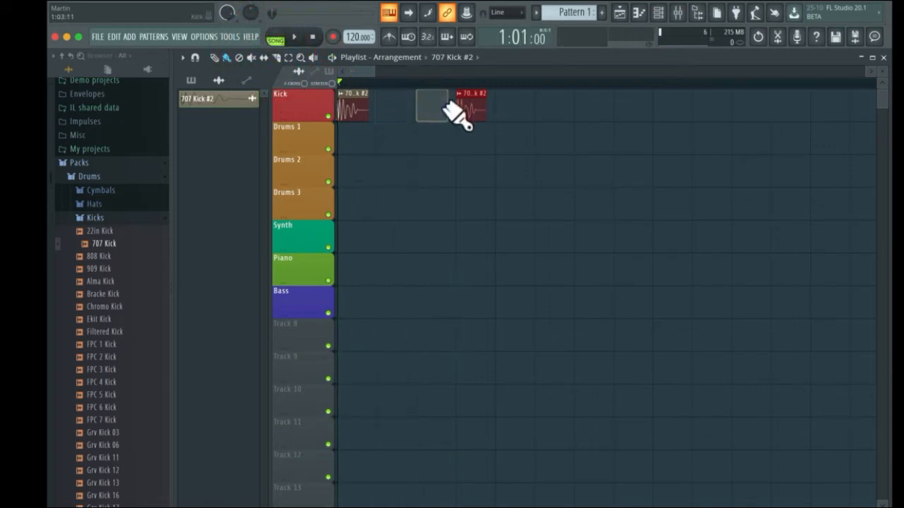
pyautogui.rightClick(471, 106)
# Place 707 Kick clips on beats 2, 3 and 4 of bar 1 in the Kick track and play the arrangement.
pyautogui.scroll(-2, 474, 126)
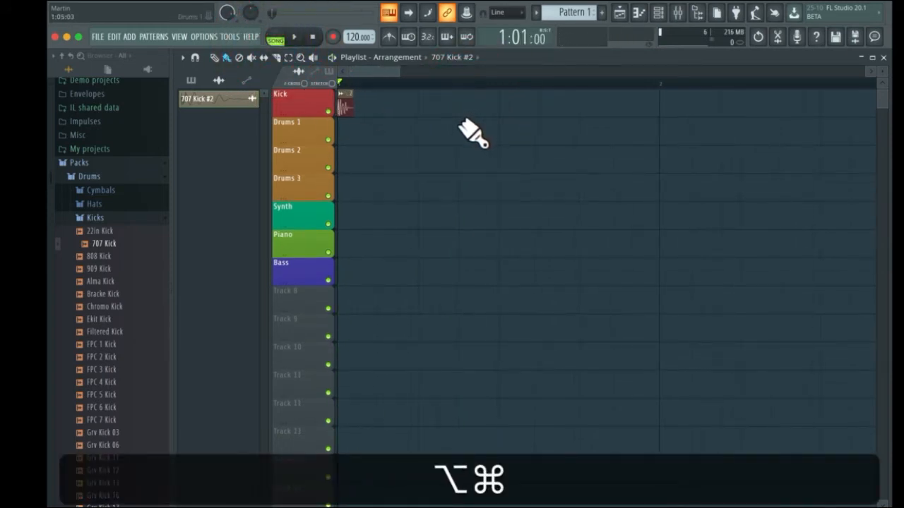
pyautogui.scroll(-2, 419, 117)
pyautogui.click(399, 106)
pyautogui.click(458, 106)
pyautogui.click(519, 106)
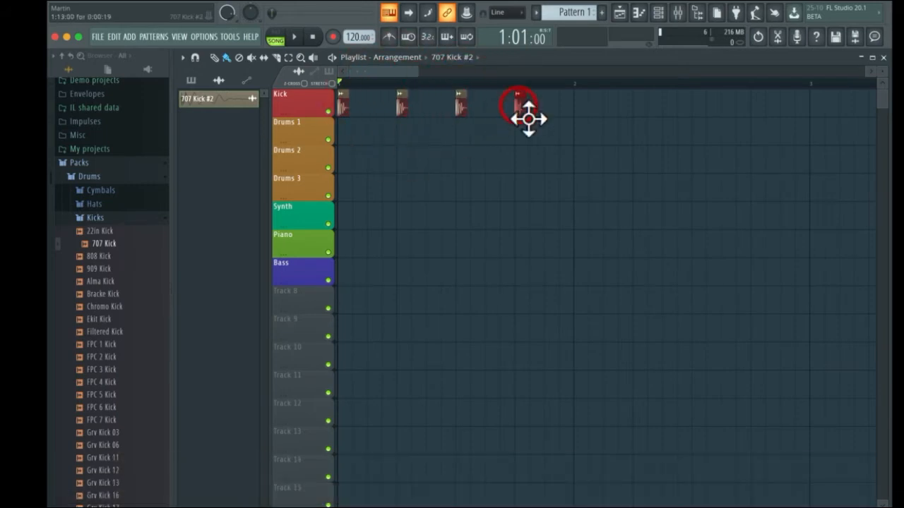
pyautogui.press('space')
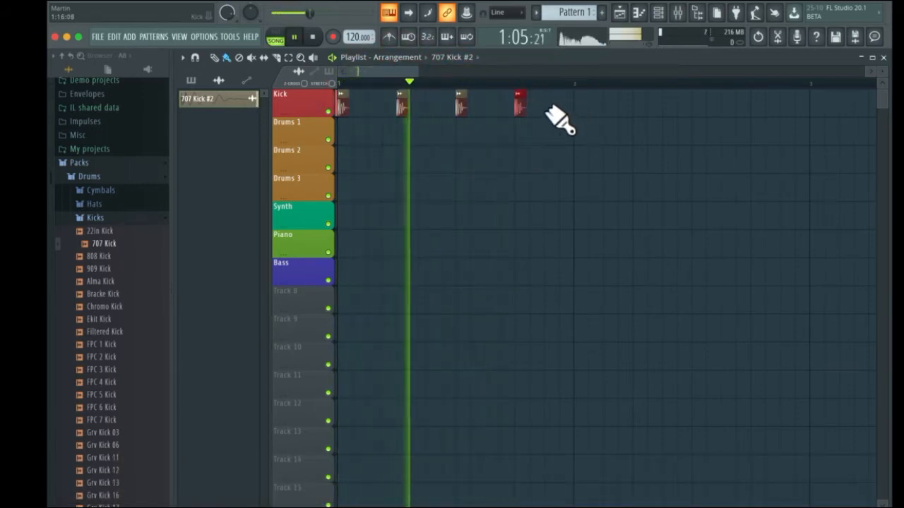
pyautogui.press('space')
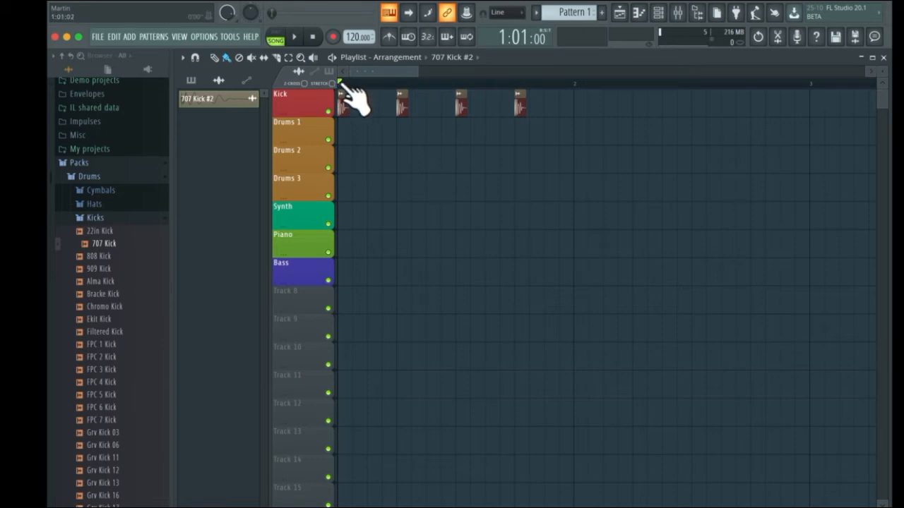
# Select bar 1 on the Playlist timeline as the loop region and play it back.
pyautogui.moveTo(340, 82); pyautogui.dragTo(558, 88)
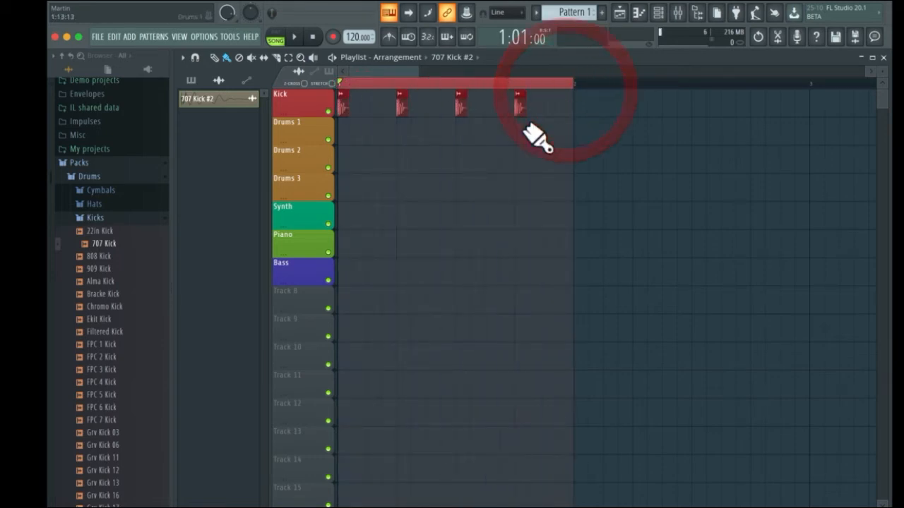
pyautogui.press('space')
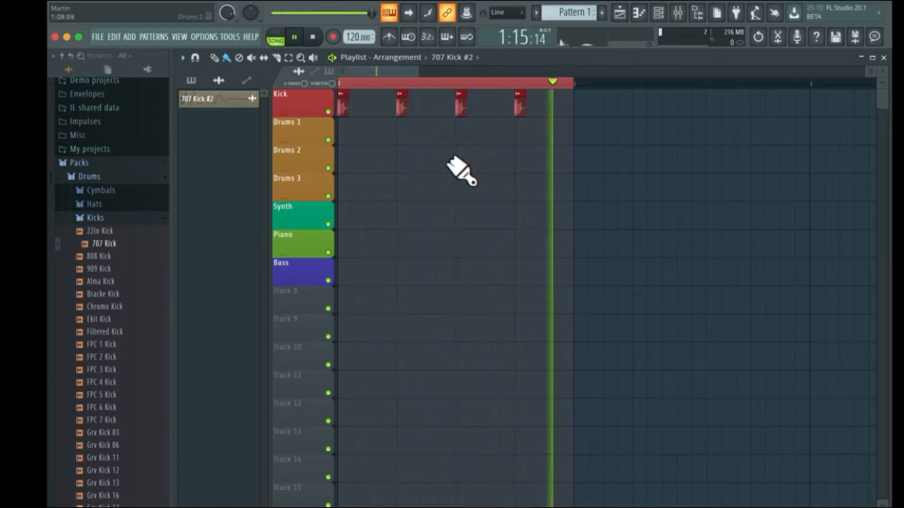
pyautogui.press('space')
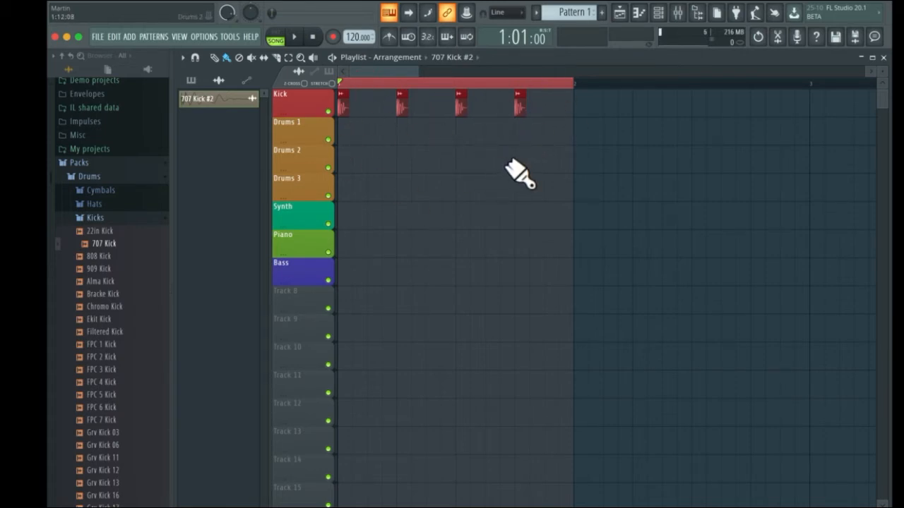
# Add the 808 CH hat to Drums 1, paint it on all 16 steps of bar 1, and play the loop.
pyautogui.click(95, 218)
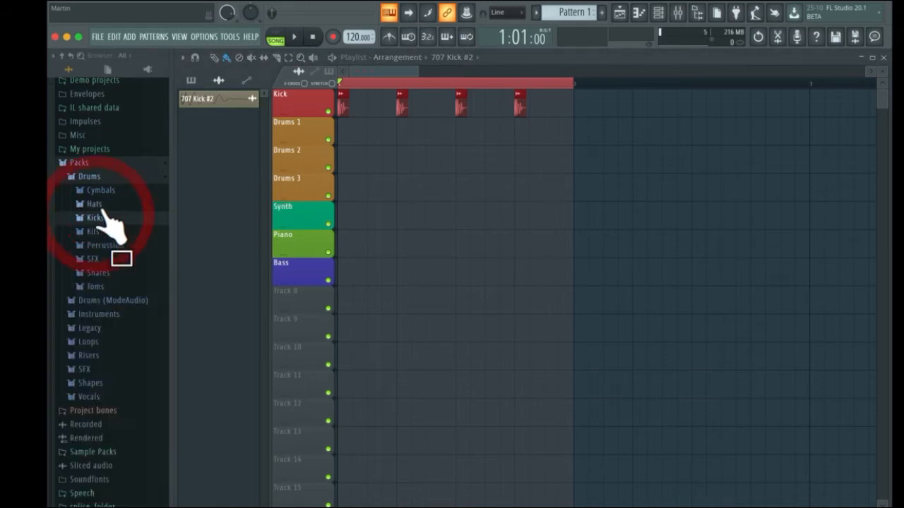
pyautogui.click(94, 204)
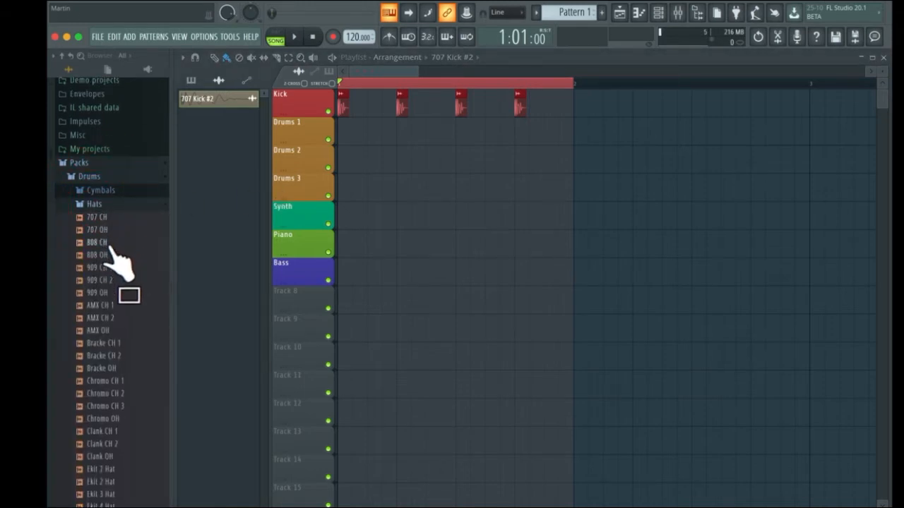
pyautogui.moveTo(106, 245); pyautogui.dragTo(342, 130)
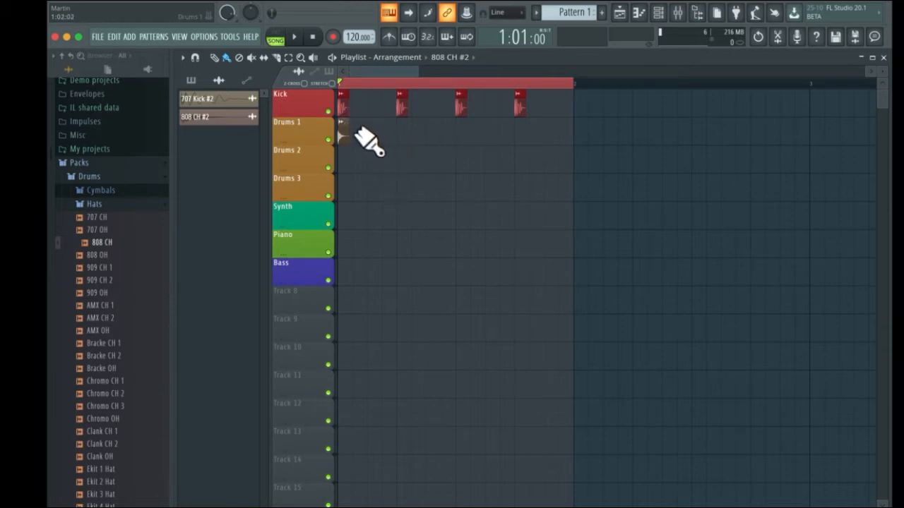
pyautogui.moveTo(358, 129); pyautogui.dragTo(560, 133)
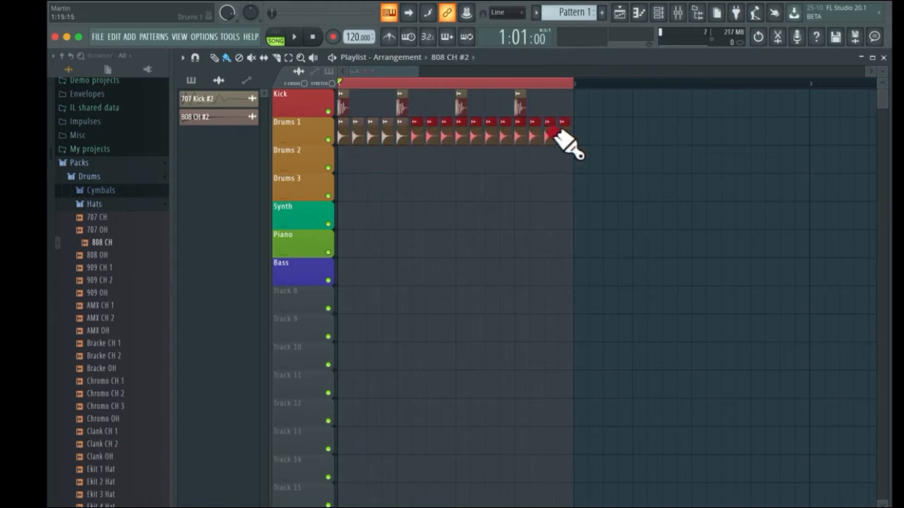
pyautogui.press('space')
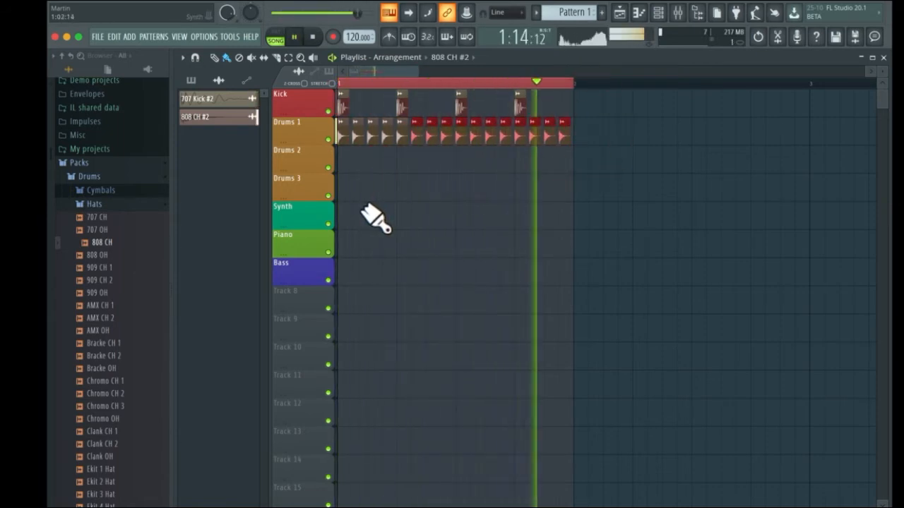
pyautogui.press('space')
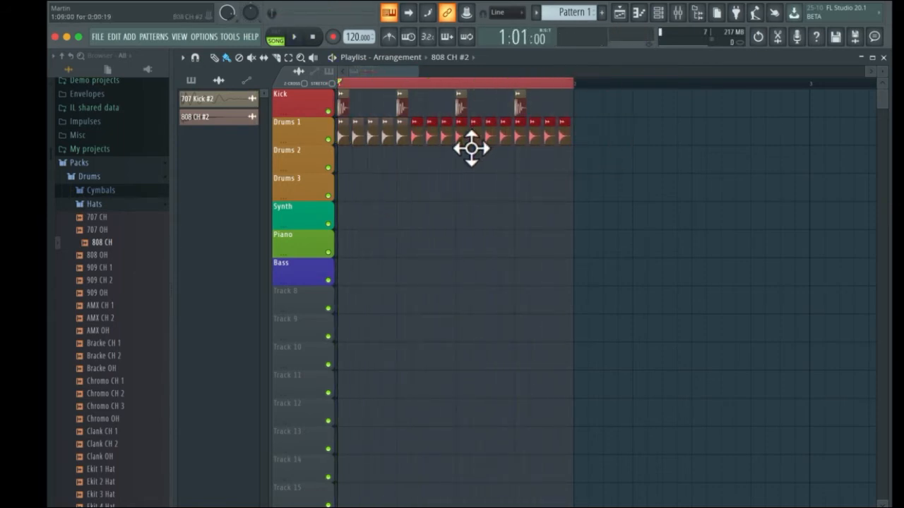
# Compare the channel settings of several 808 CH clips on Drums 1, closing the settings after each.
pyautogui.doubleClick(371, 140)
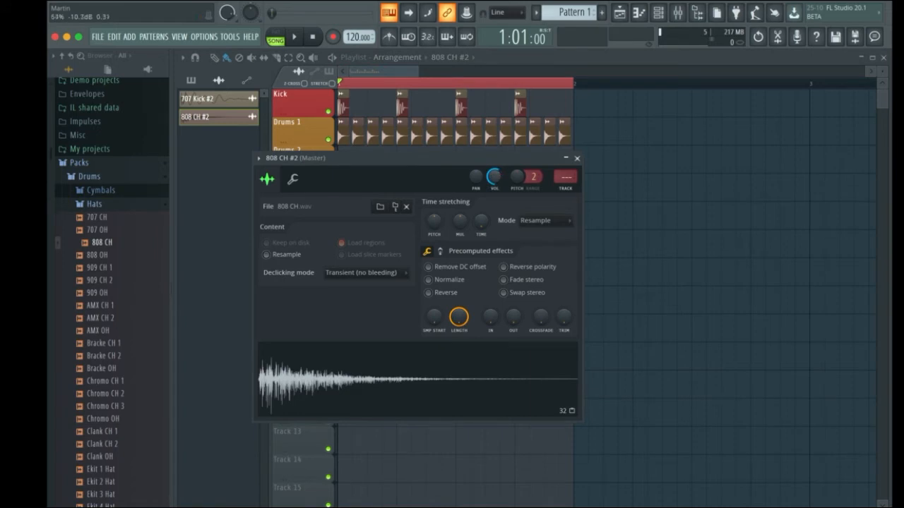
pyautogui.click(577, 158)
pyautogui.doubleClick(397, 139)
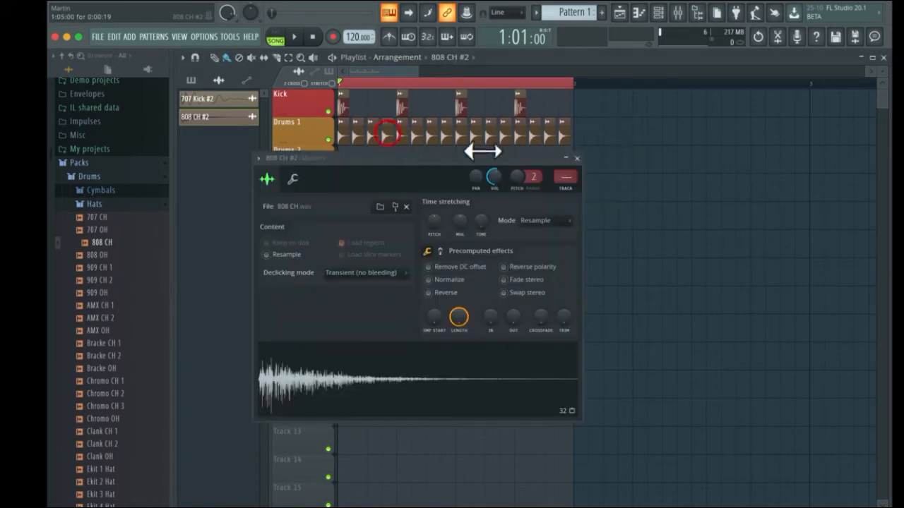
pyautogui.click(577, 158)
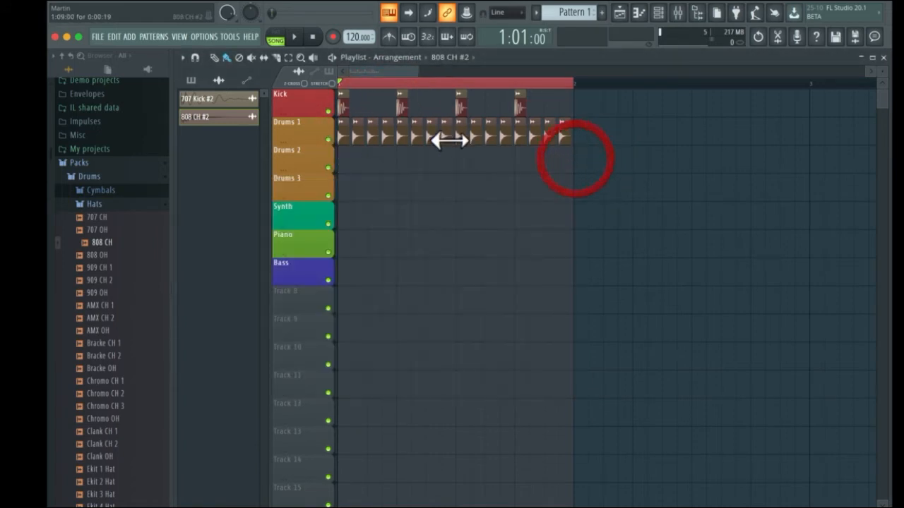
pyautogui.doubleClick(398, 141)
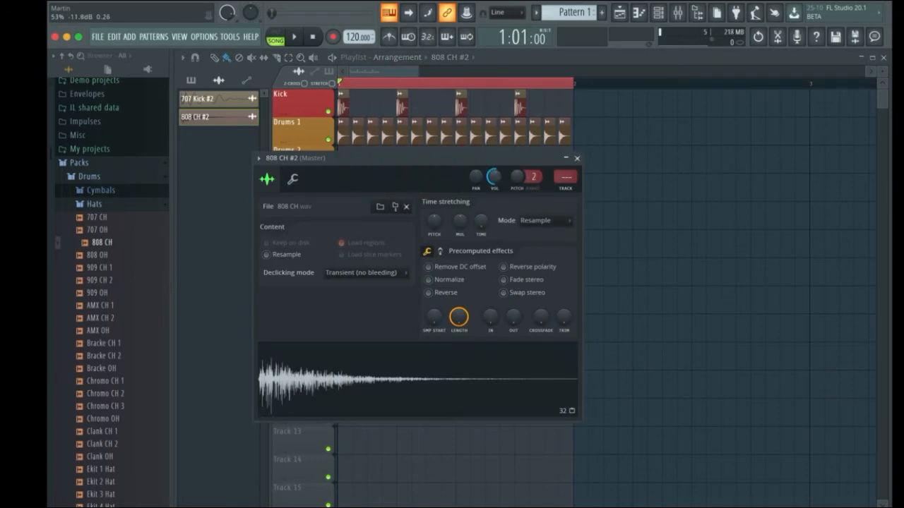
pyautogui.click(577, 158)
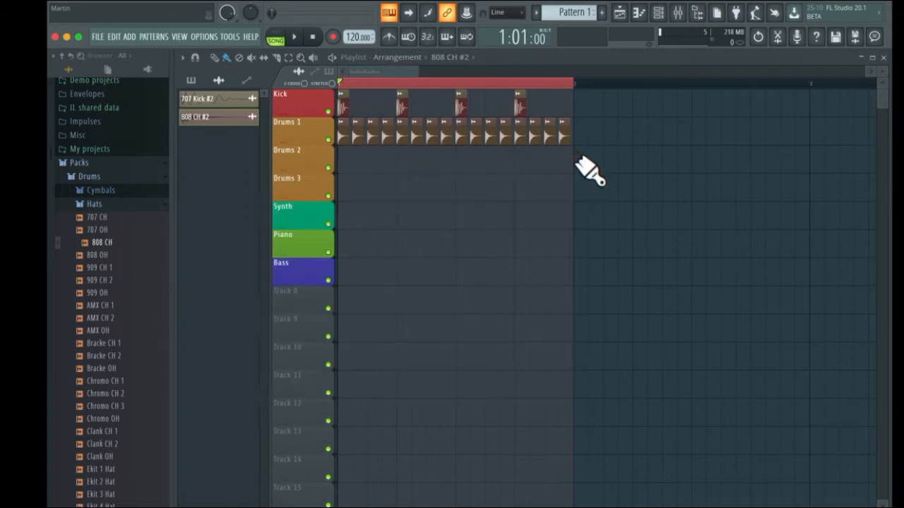
# Make the first 808 CH clip on Drums 1 unique as a sample.
pyautogui.click(340, 125)
pyautogui.click(472, 143)
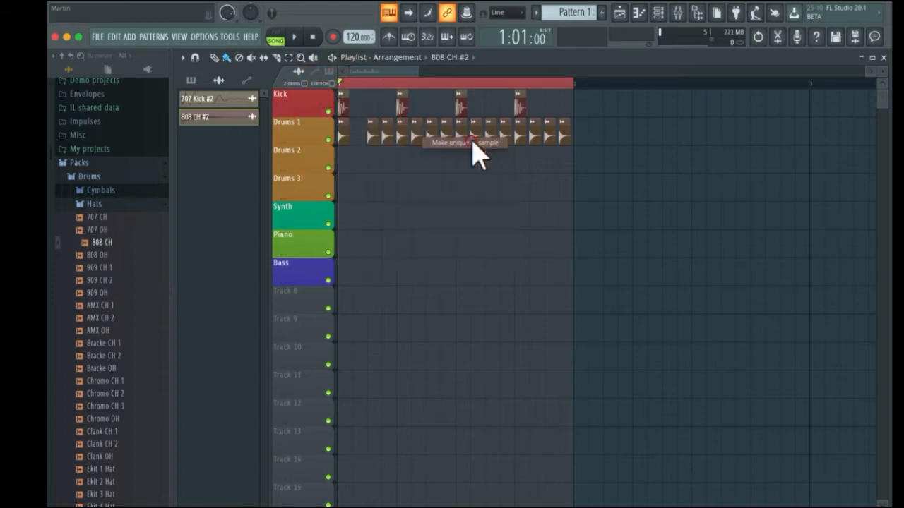
pyautogui.click(356, 126)
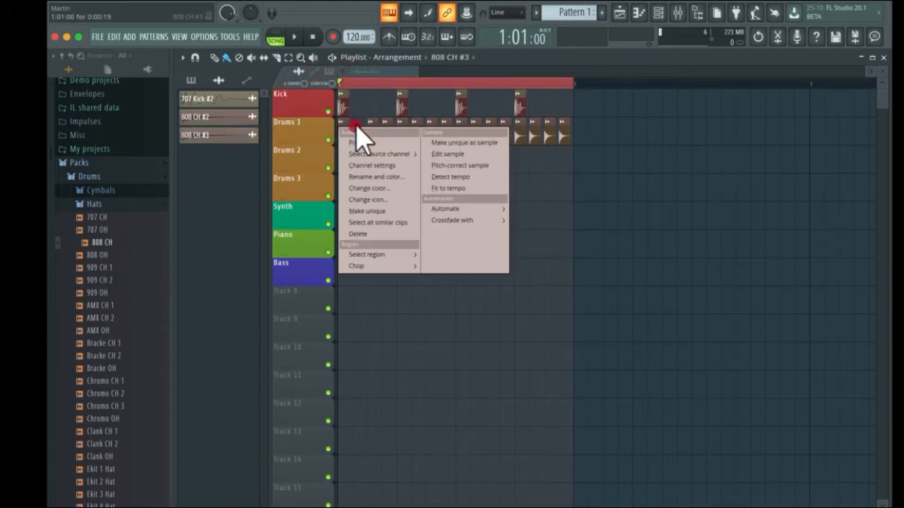
# Inspect the clip options and channel settings of the first 808 CH clips on Drums 1, closing the settings window.
pyautogui.click(358, 124)
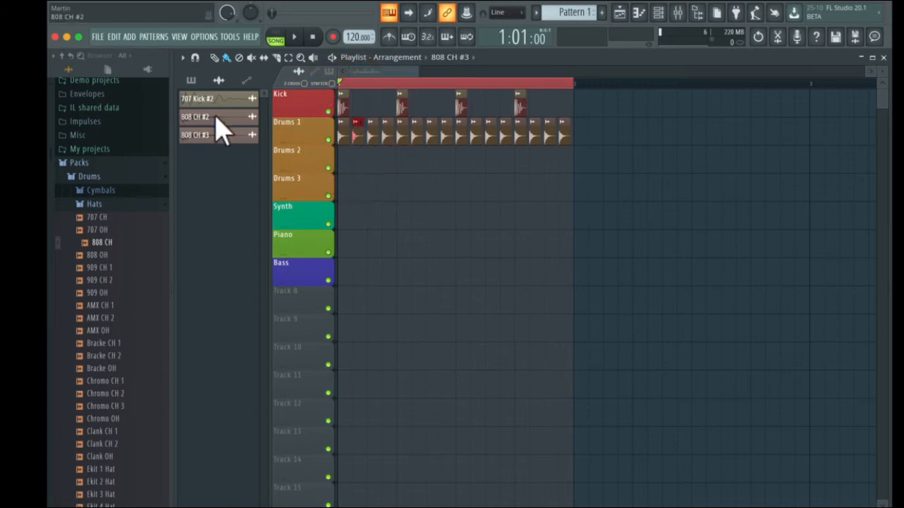
pyautogui.click(349, 129)
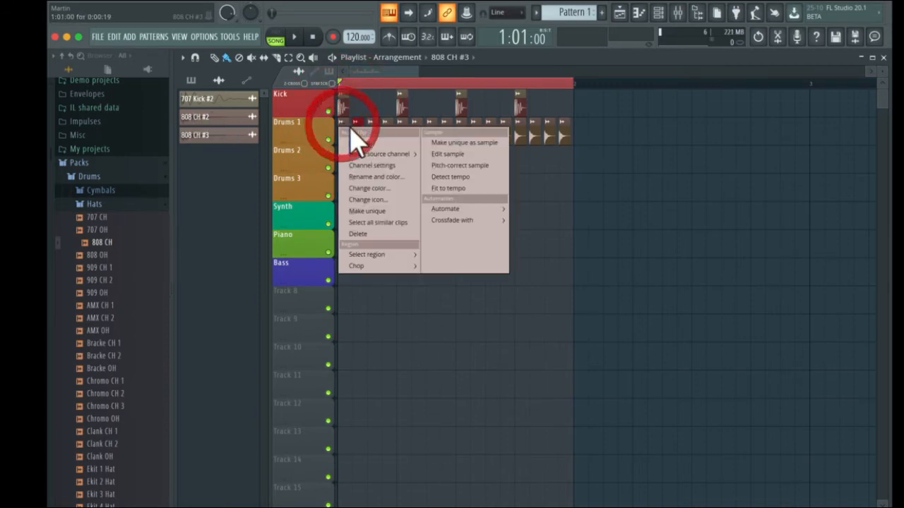
pyautogui.click(350, 139)
pyautogui.doubleClick(343, 126)
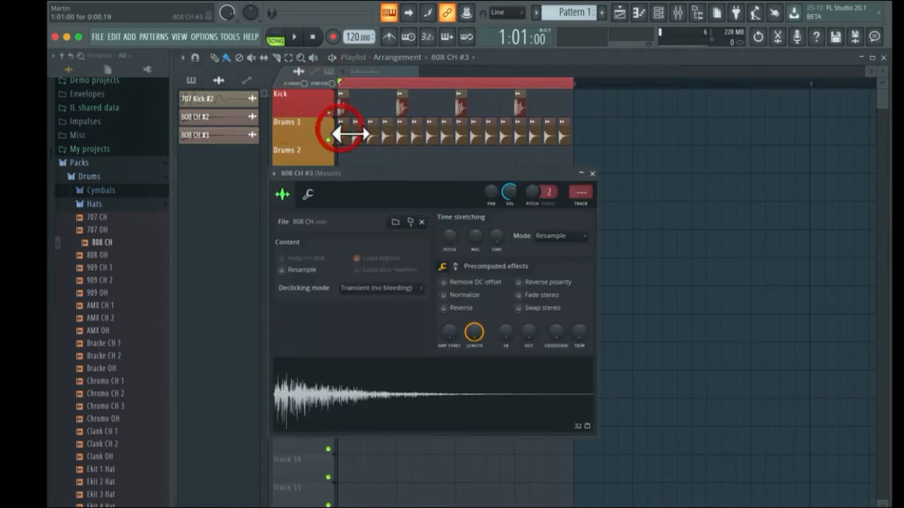
pyautogui.click(591, 172)
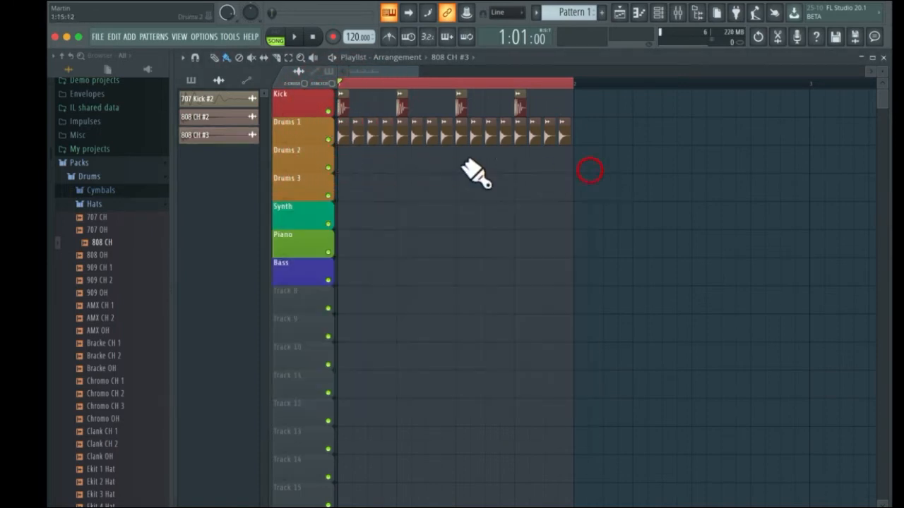
# Set the 808 CH #3 channel volume to about 54%, recheck the setting from another clip, and play the loop.
pyautogui.doubleClick(367, 141)
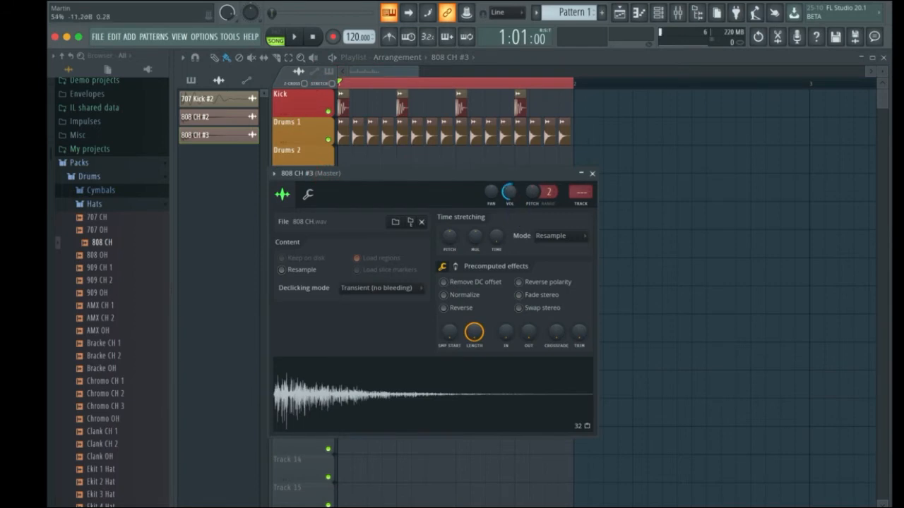
pyautogui.click(592, 173)
pyautogui.doubleClick(353, 142)
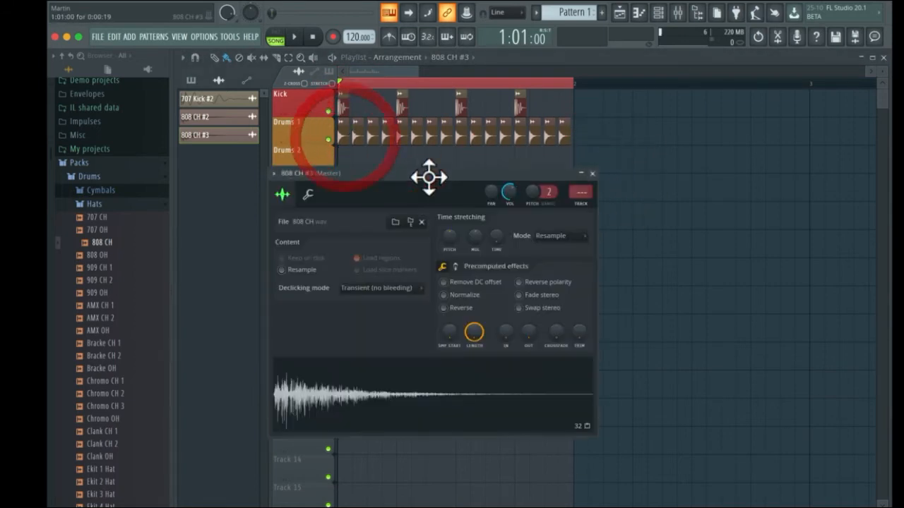
pyautogui.click(590, 174)
pyautogui.press('space')
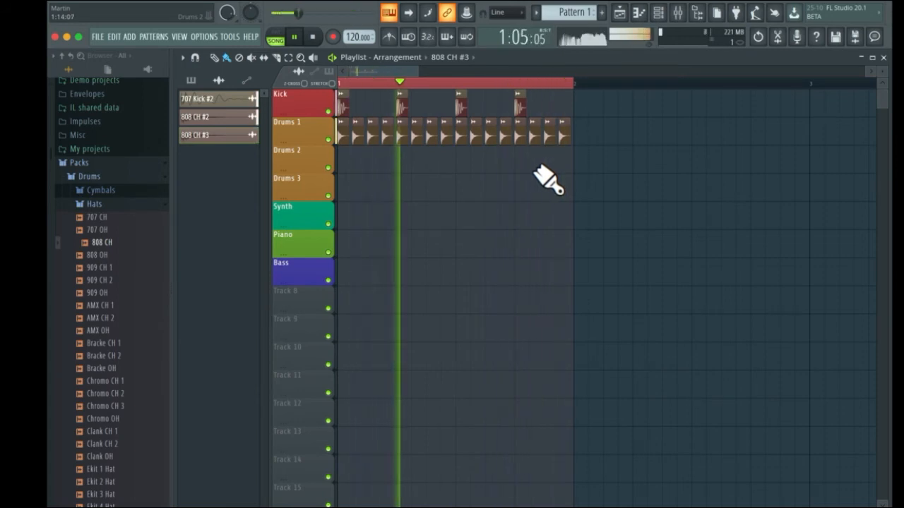
pyautogui.press('space')
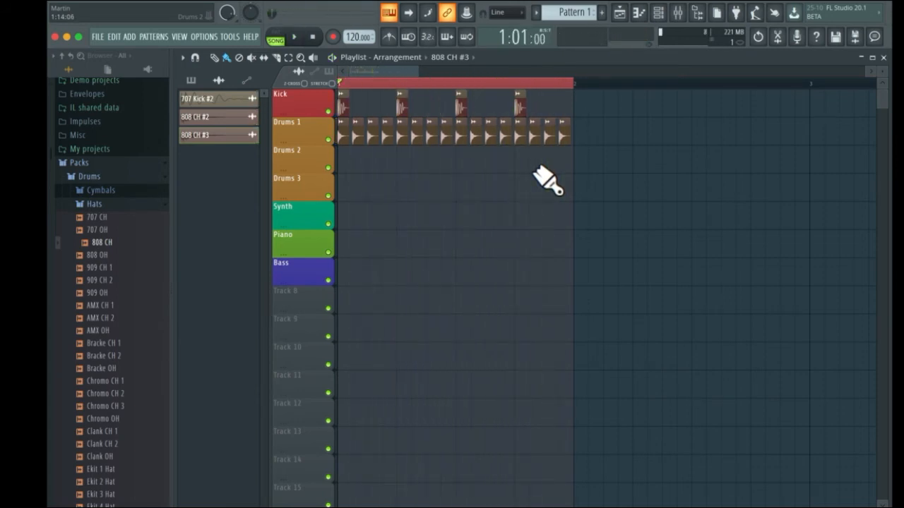
# Add the 808 Snare from the Snares folder to Drums 2 on beats 2 and 4 of bar 1, and play the loop.
pyautogui.click(97, 203)
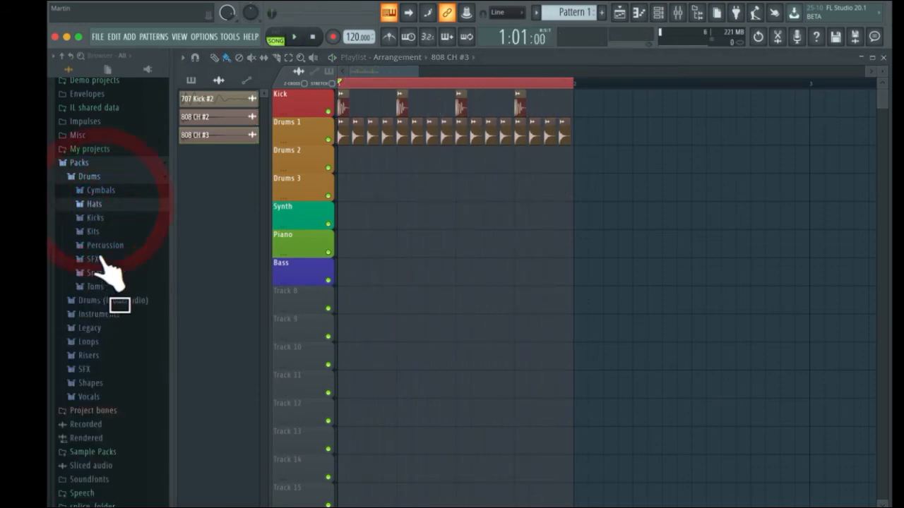
pyautogui.click(111, 274)
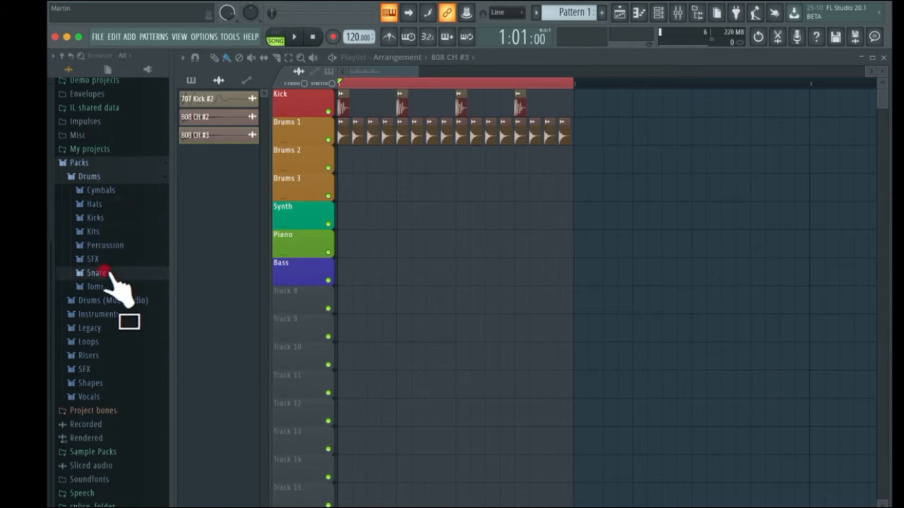
pyautogui.scroll(-5, 141, 353)
pyautogui.scroll(4, 131, 303)
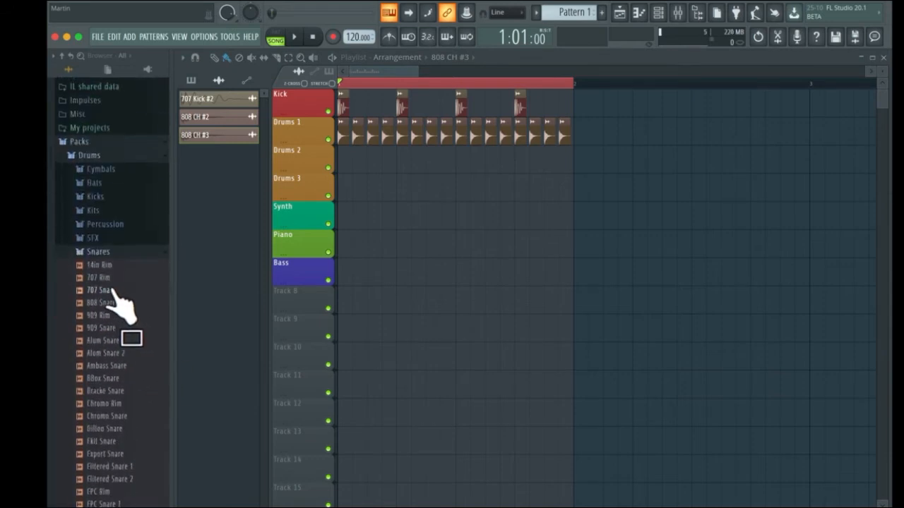
pyautogui.moveTo(116, 307); pyautogui.dragTo(400, 169)
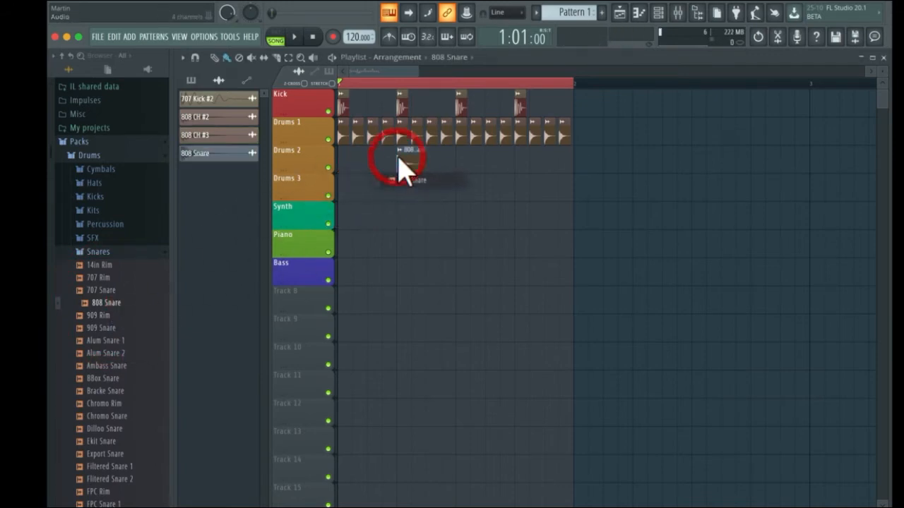
pyautogui.press('space')
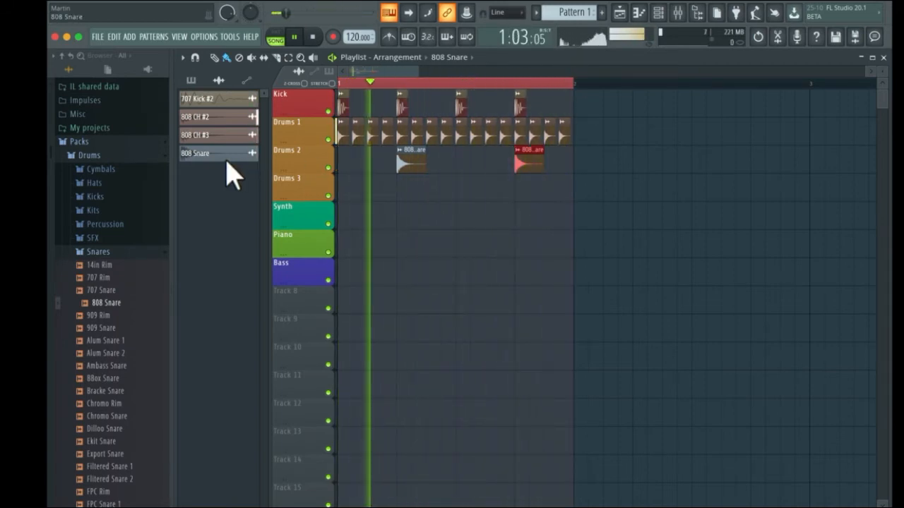
pyautogui.press('space')
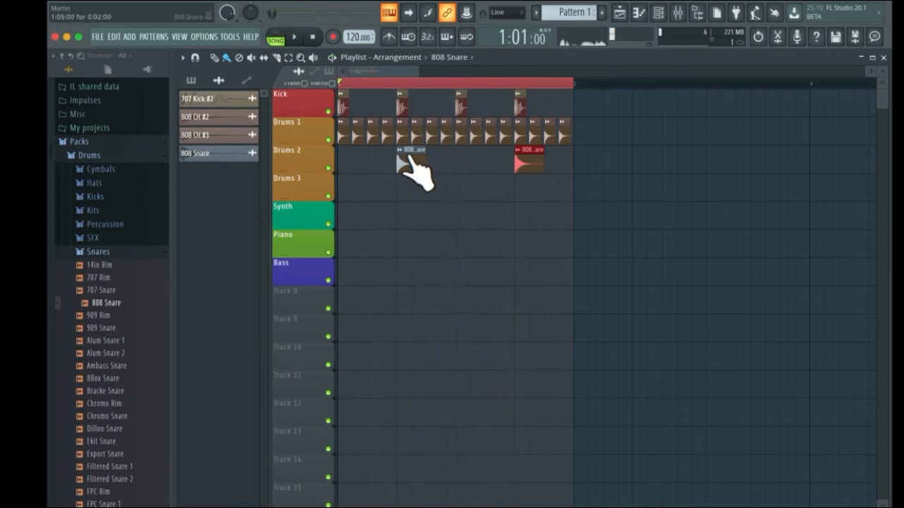
# Adjust the 808 Snare channel's volume in its settings and play the loop to check the balance.
pyautogui.doubleClick(420, 163)
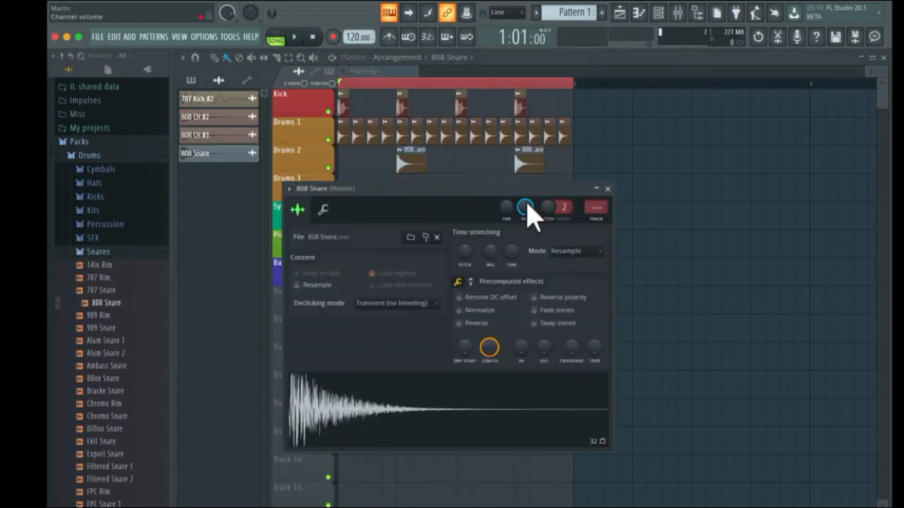
pyautogui.click(607, 189)
pyautogui.press('space')
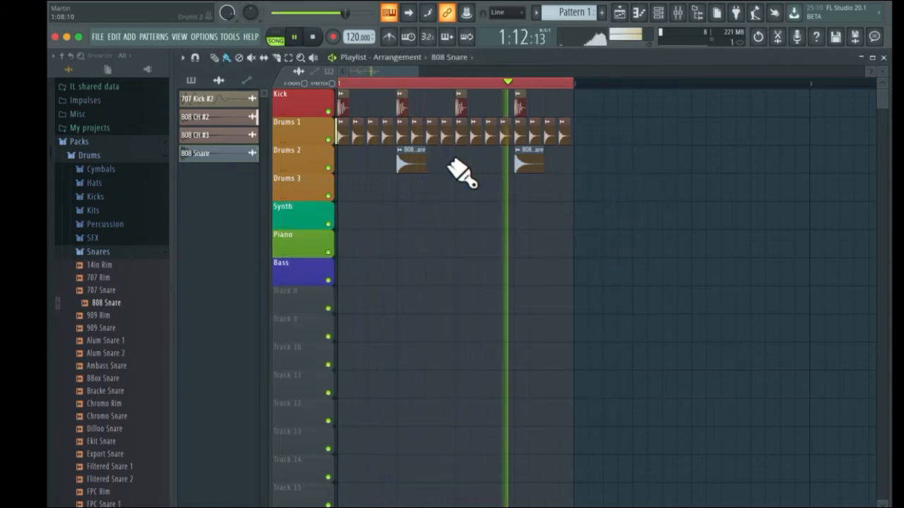
pyautogui.press('space')
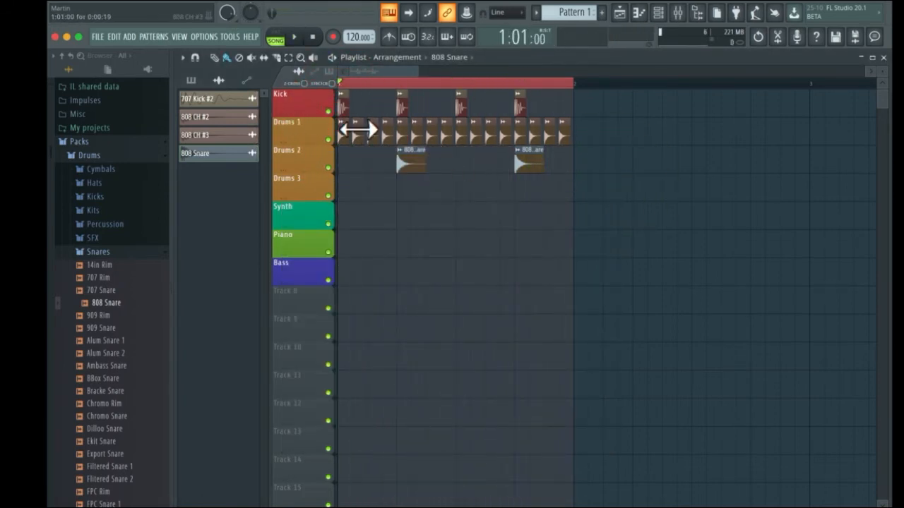
# Lower the 808 CH #3 channel volume to about 36% while listening to the loop, and stop playback.
pyautogui.doubleClick(356, 138)
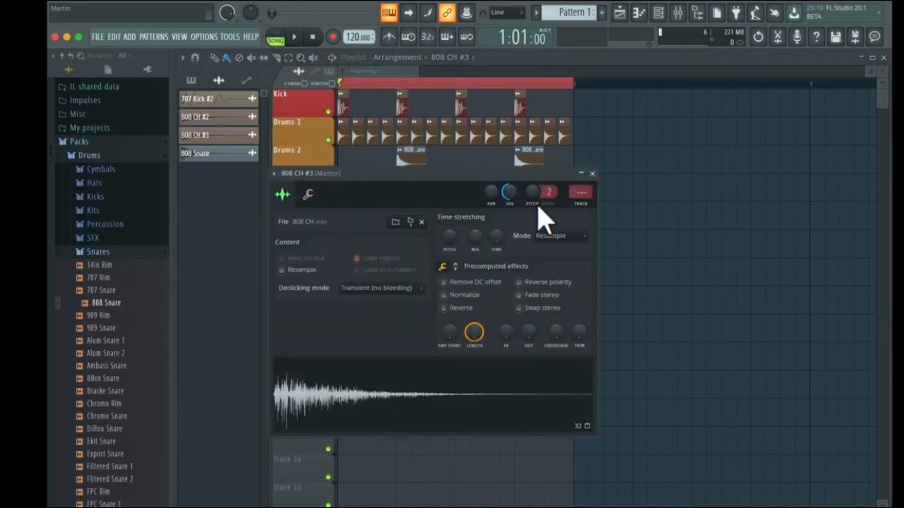
pyautogui.press('space')
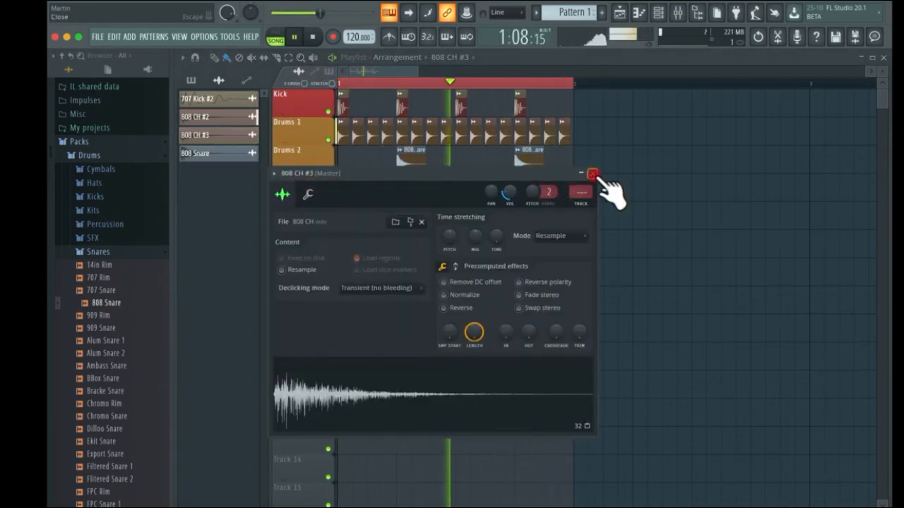
pyautogui.click(593, 174)
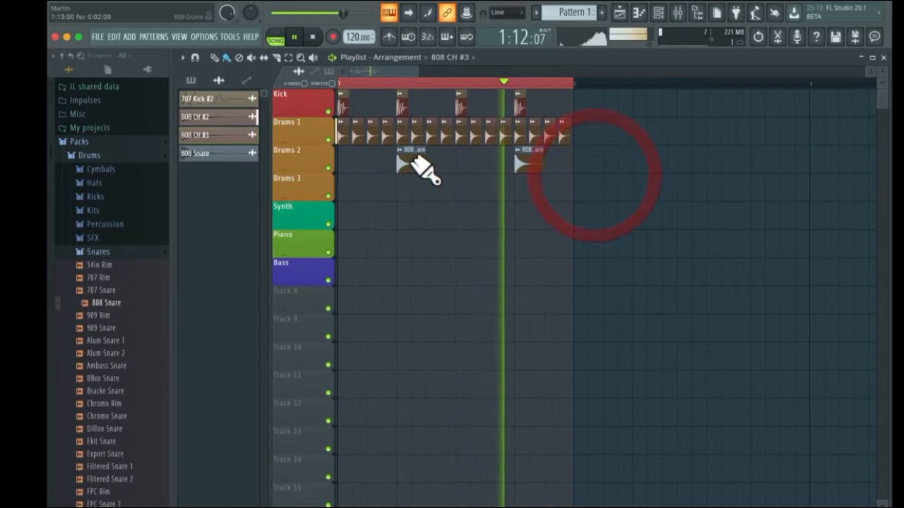
pyautogui.doubleClick(354, 146)
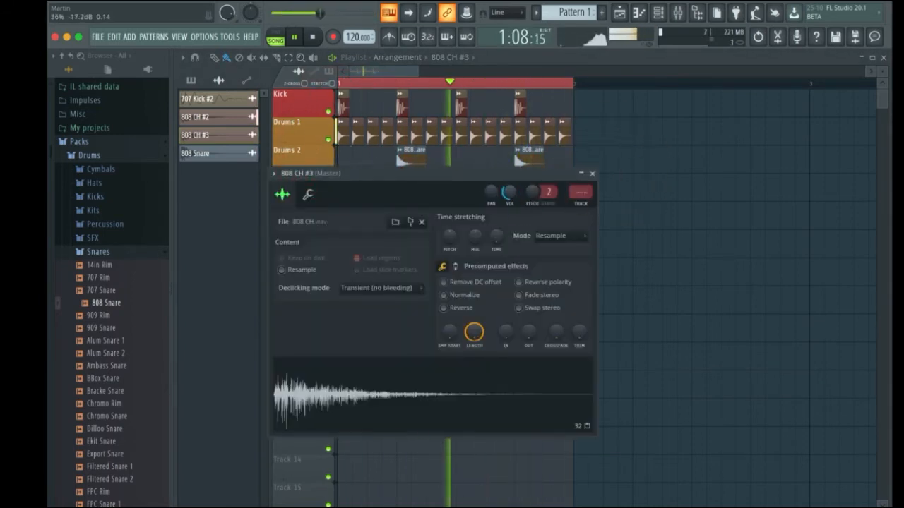
pyautogui.click(591, 174)
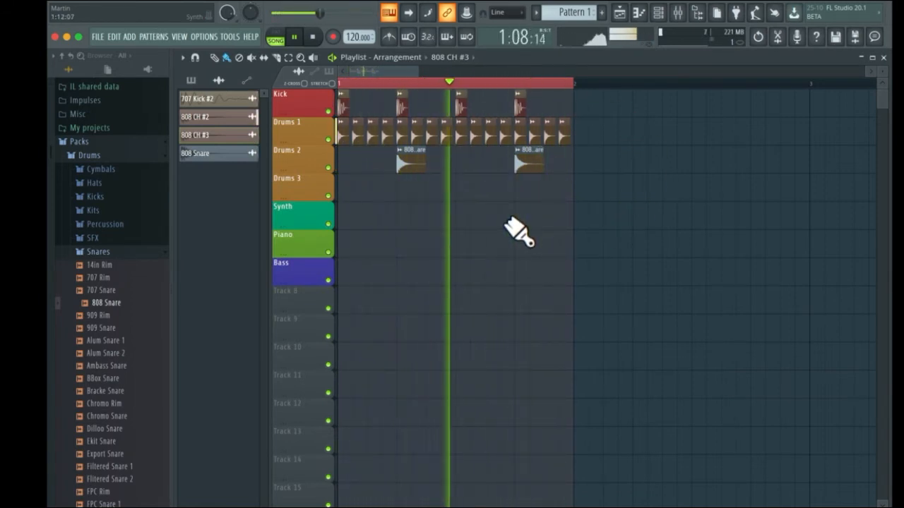
pyautogui.press('space')
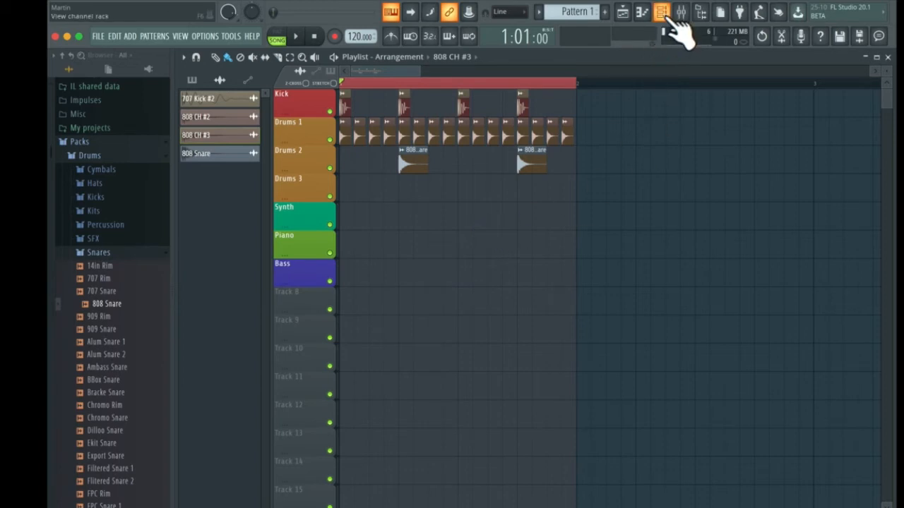
# Add an FPC drum machine as a new channel in the Channel rack.
pyautogui.click(667, 16)
pyautogui.click(535, 236)
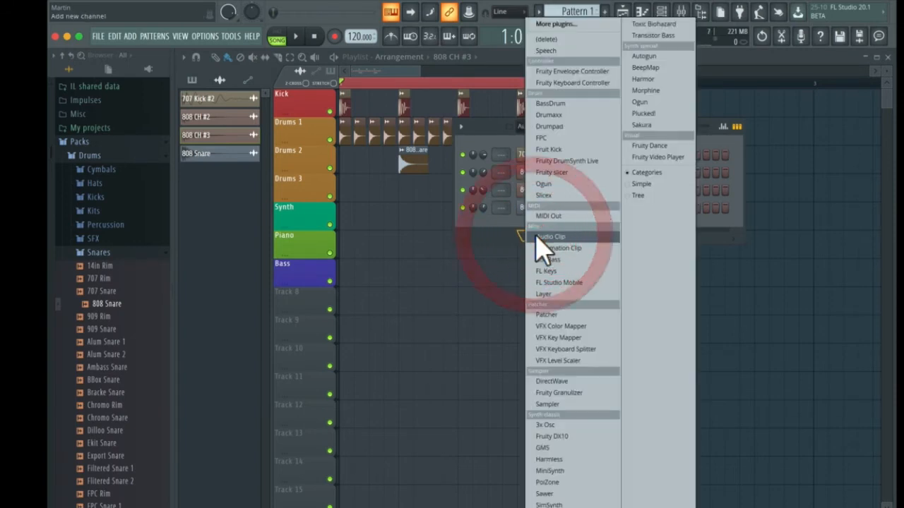
pyautogui.click(551, 139)
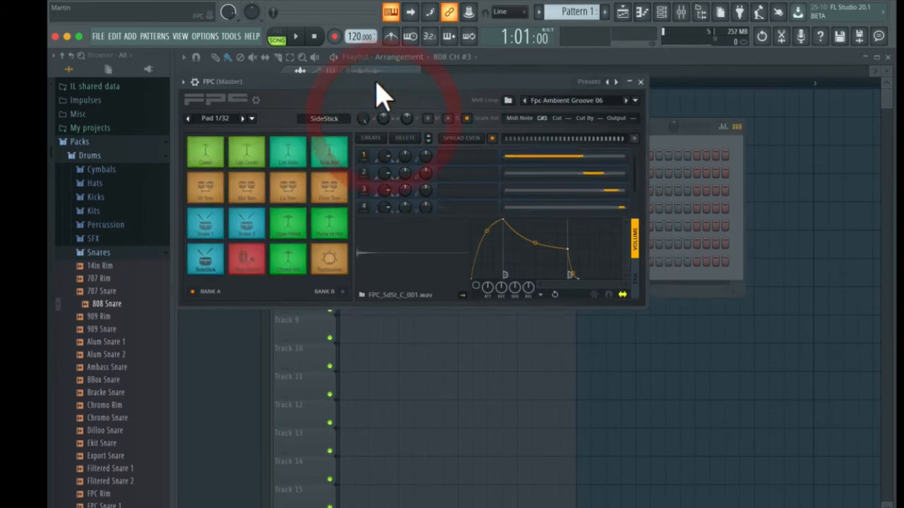
# Audition several FPC pads, including Floor Tom, Pedal Hi Hat, Open HiHat, Mid Tom and Ride Bell.
pyautogui.moveTo(377, 82); pyautogui.dragTo(402, 114)
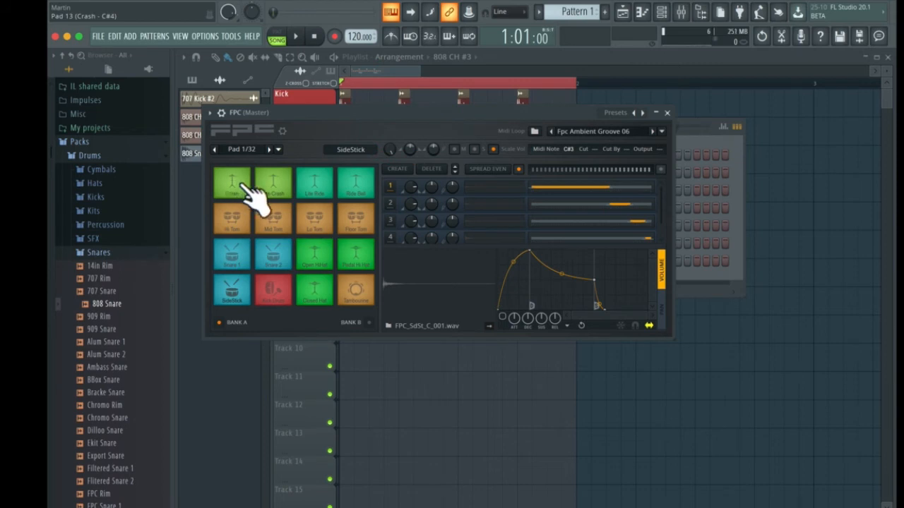
pyautogui.click(352, 220)
pyautogui.click(357, 249)
pyautogui.click(308, 250)
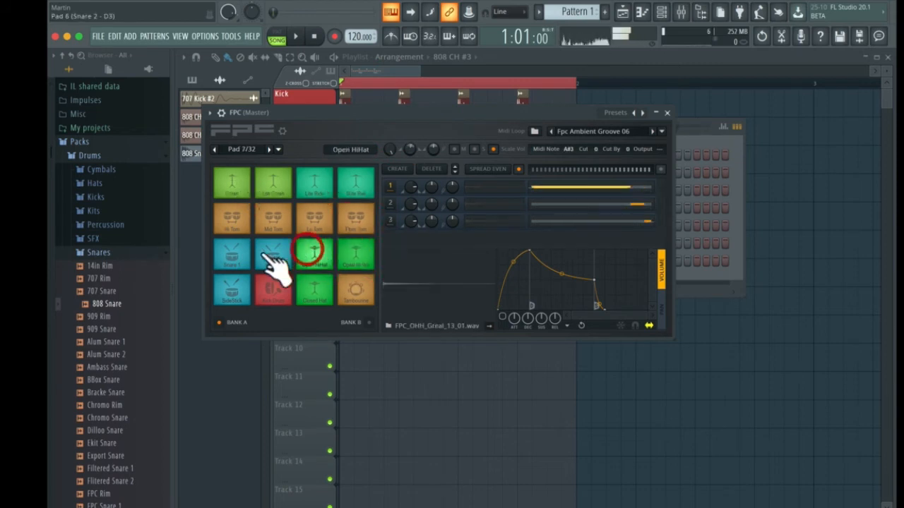
pyautogui.click(272, 226)
pyautogui.click(355, 182)
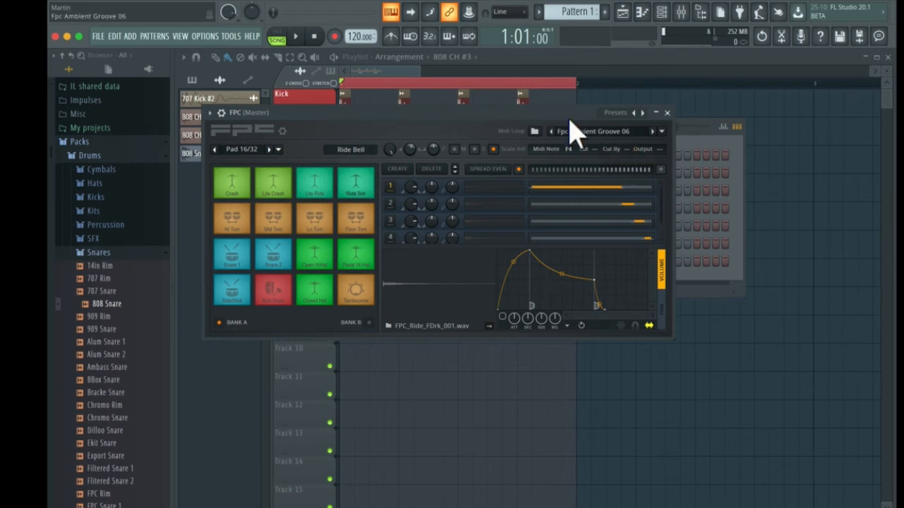
# Arrange the FPC and Channel rack windows so both are visible, and open the FPC channel's Piano roll.
pyautogui.moveTo(478, 113); pyautogui.dragTo(644, 234)
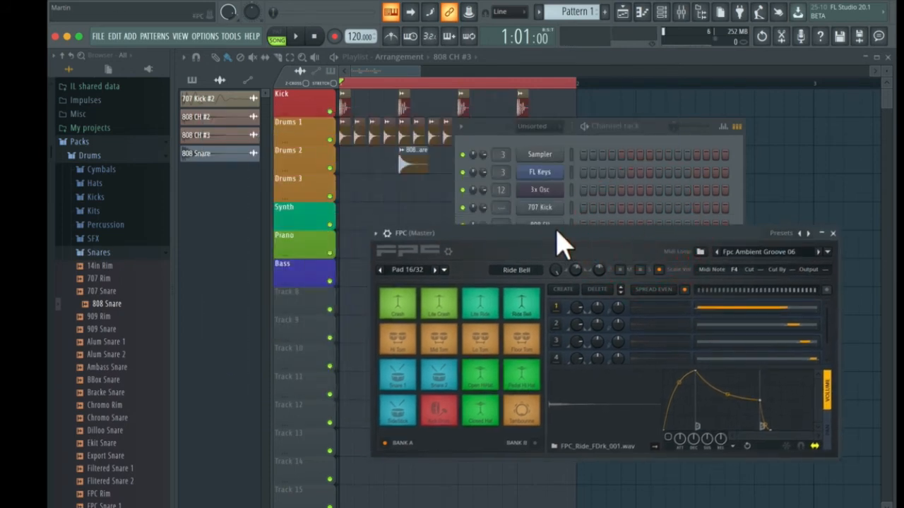
pyautogui.moveTo(559, 233); pyautogui.dragTo(627, 251)
pyautogui.click(603, 129)
pyautogui.moveTo(605, 128); pyautogui.dragTo(549, 106)
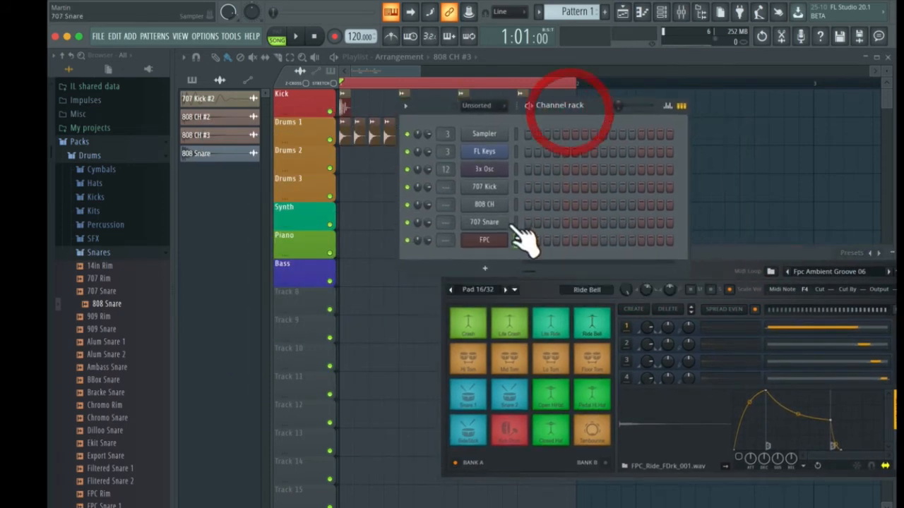
pyautogui.rightClick(504, 240)
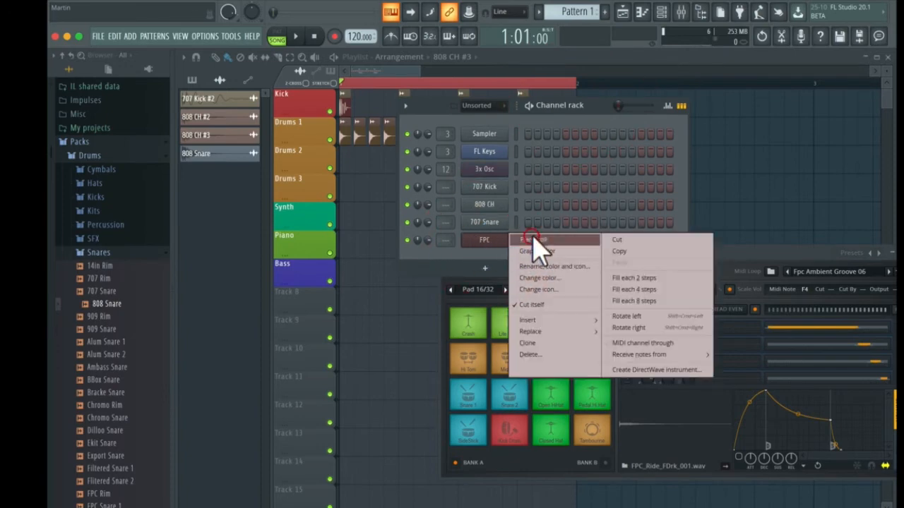
pyautogui.click(534, 240)
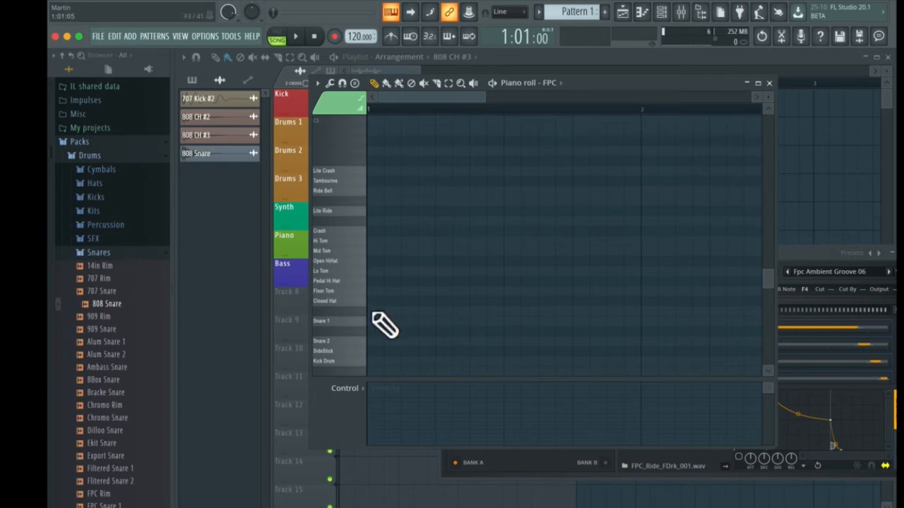
# Place a longer Kick Drum note at the start of bar 1 in the FPC Piano roll, replacing the tiny first note.
pyautogui.scroll(-3, 381, 325)
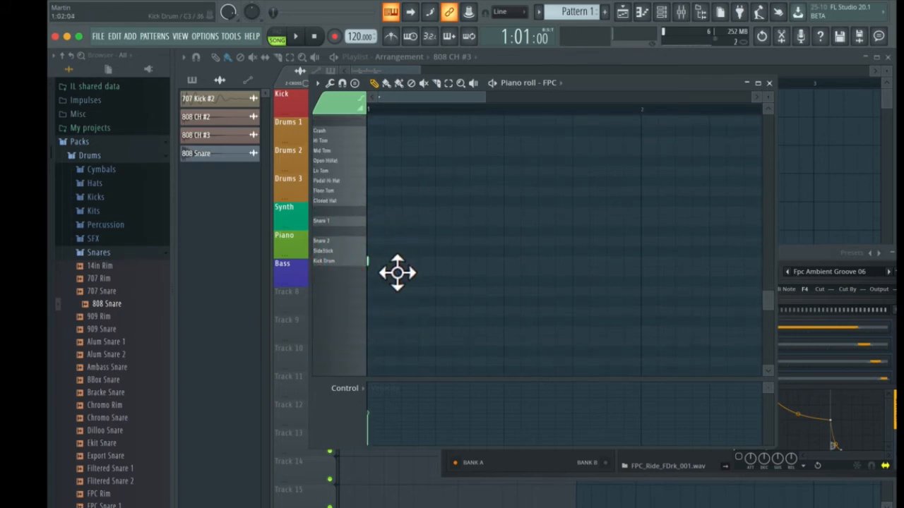
pyautogui.click(363, 266)
pyautogui.scroll(1, 395, 203)
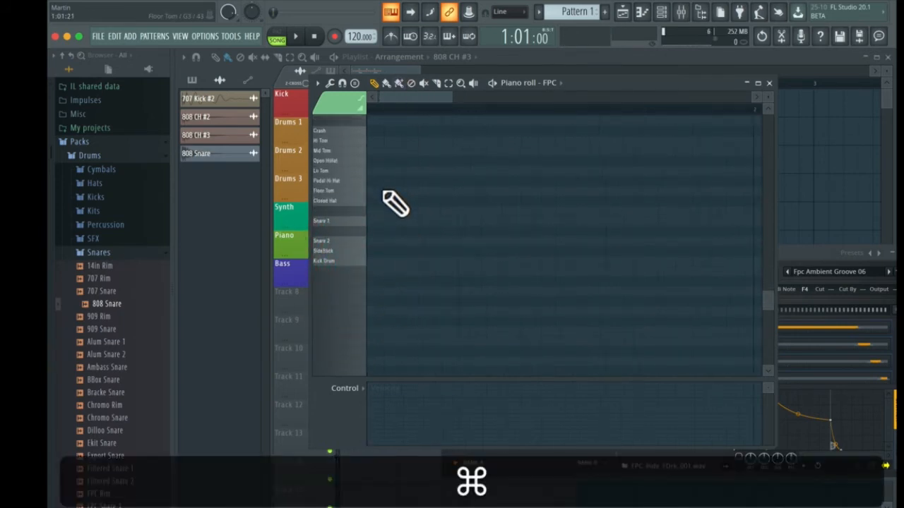
pyautogui.click(322, 101)
pyautogui.click(381, 262)
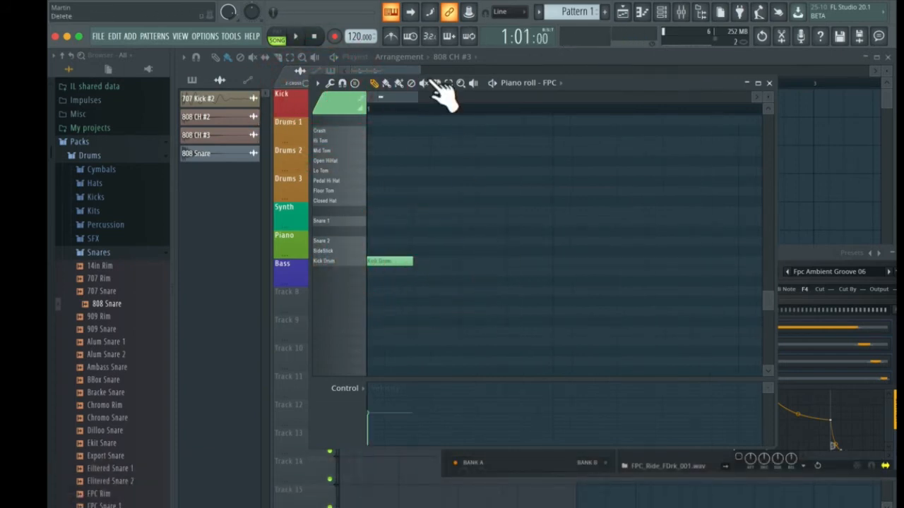
# Switch playback to pattern mode and preview the single Kick Drum note in the FPC Piano roll.
pyautogui.click(283, 39)
pyautogui.press('space')
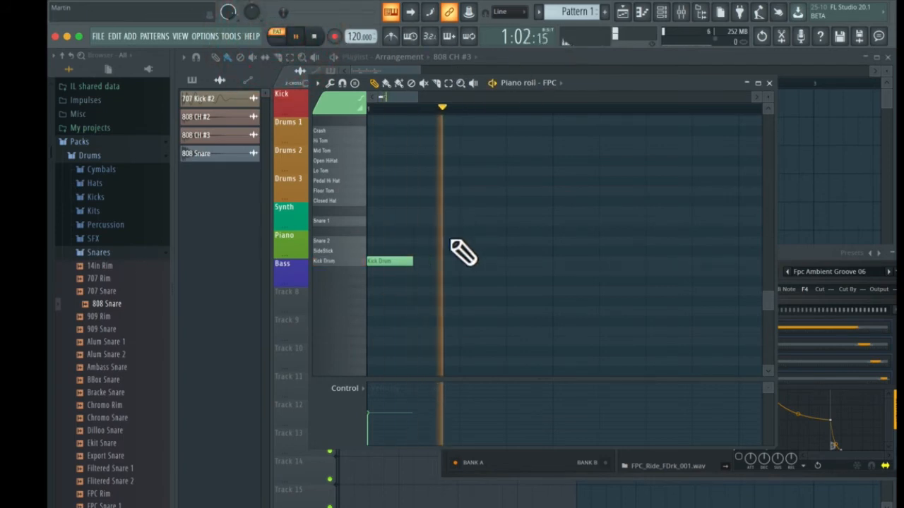
pyautogui.press('space')
pyautogui.press('space')
pyautogui.press('space')
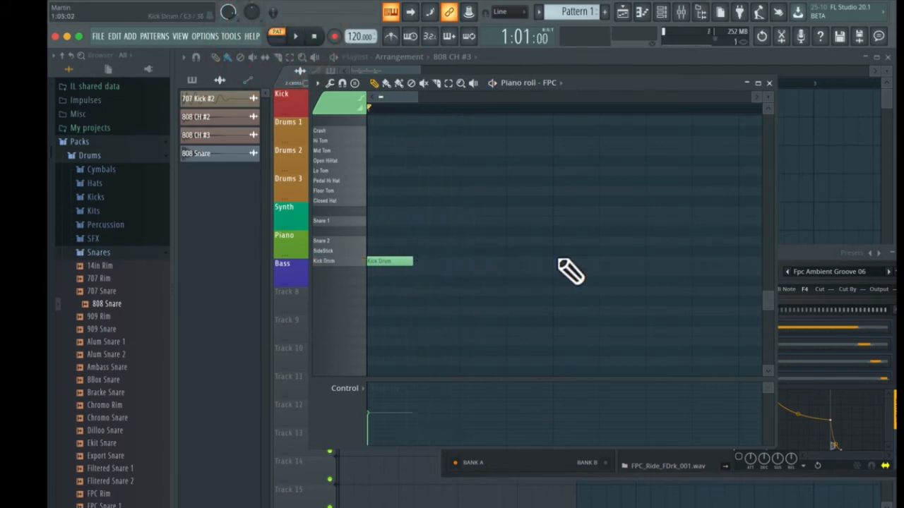
# Place short Kick Drum notes on every beat of bar 1, and Snare 1 notes on beats 2 and 4 while the pattern plays.
pyautogui.scroll(-2, 593, 231)
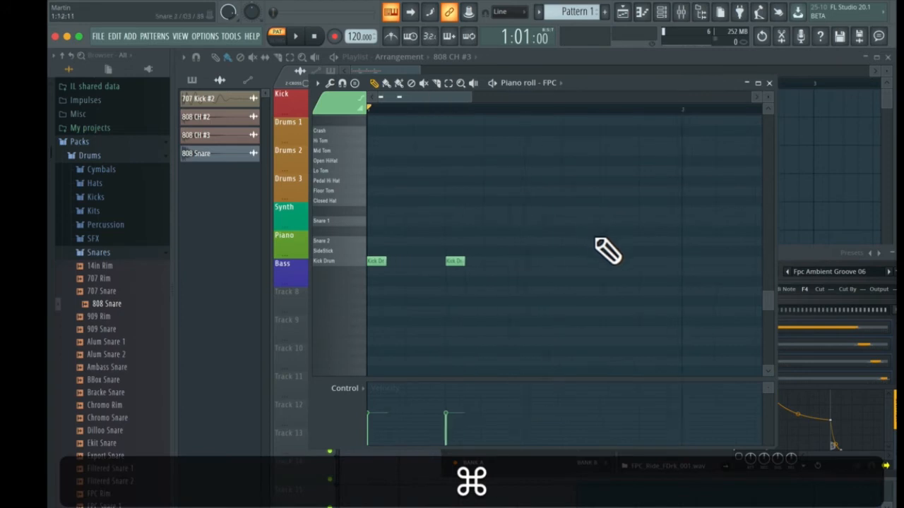
pyautogui.click(606, 262)
pyautogui.press('space')
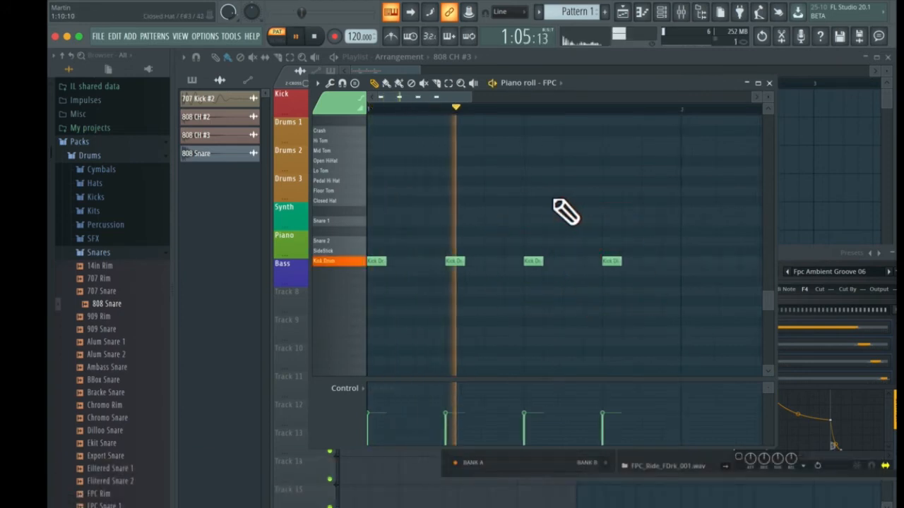
pyautogui.click(455, 221)
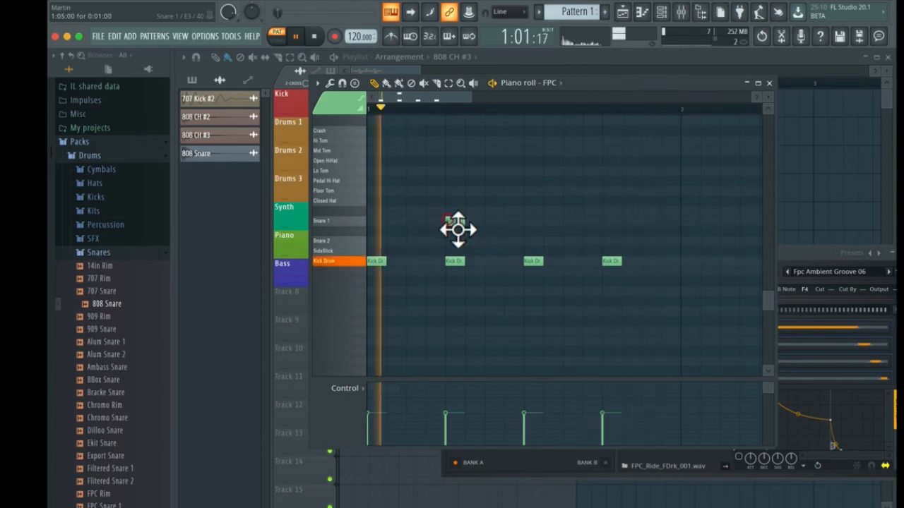
pyautogui.click(612, 221)
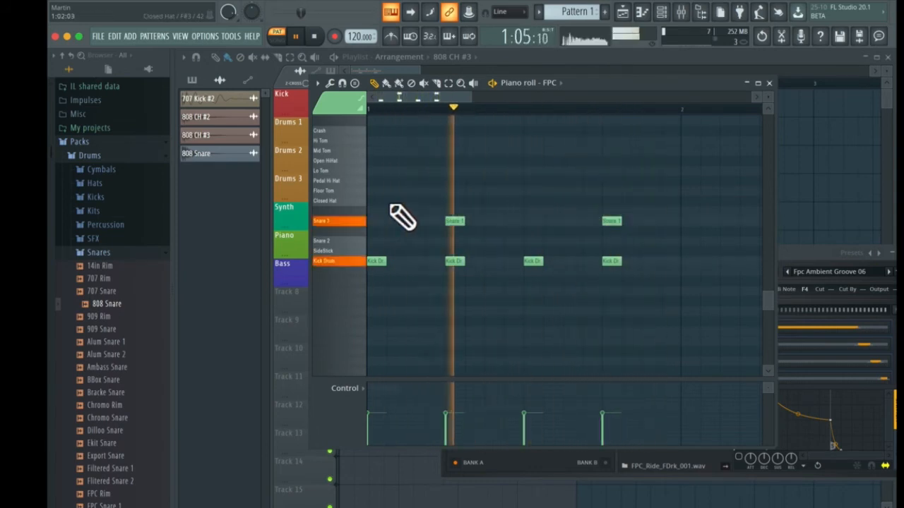
# Place eight Closed Hat notes across bar 1, one on every second step.
pyautogui.click(377, 201)
pyautogui.click(415, 201)
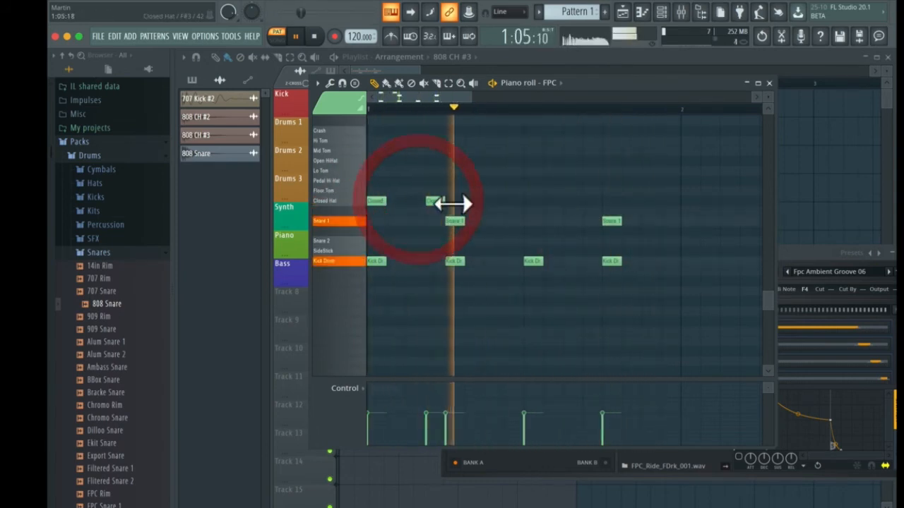
pyautogui.click(454, 201)
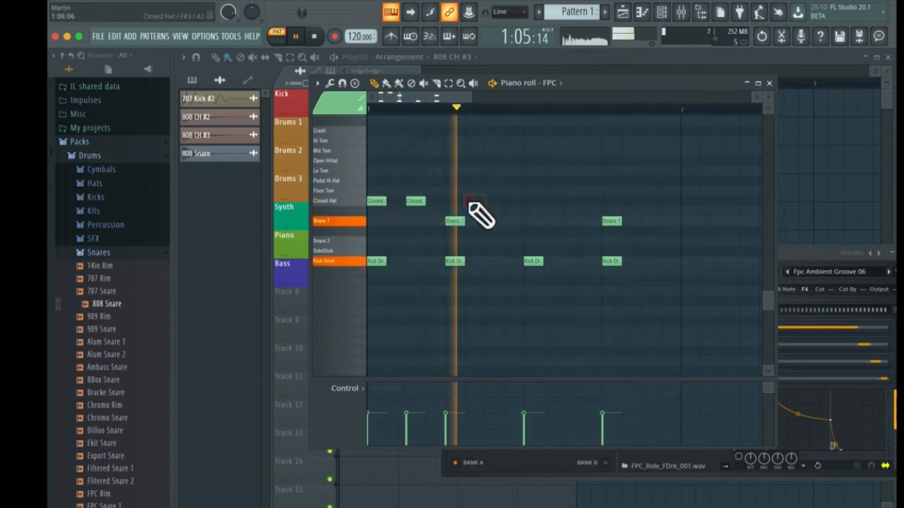
pyautogui.click(493, 202)
pyautogui.click(532, 201)
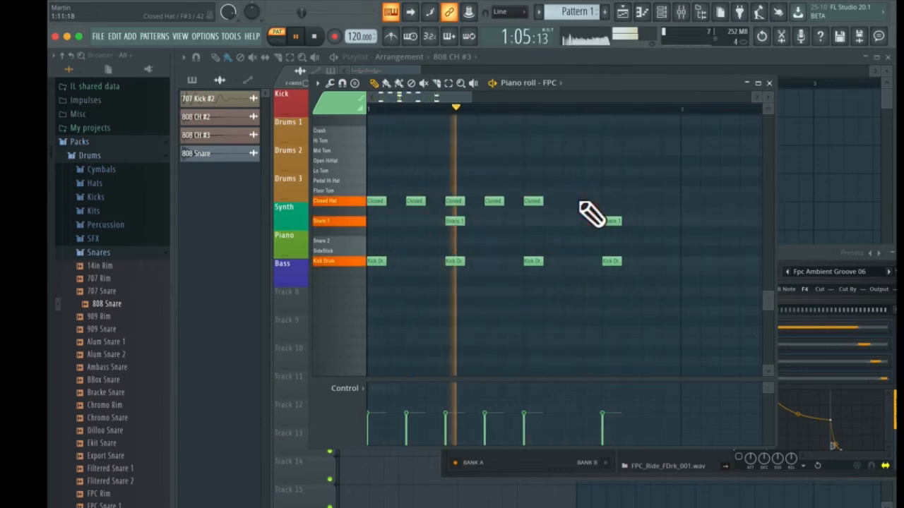
pyautogui.click(572, 201)
pyautogui.click(611, 201)
pyautogui.click(650, 202)
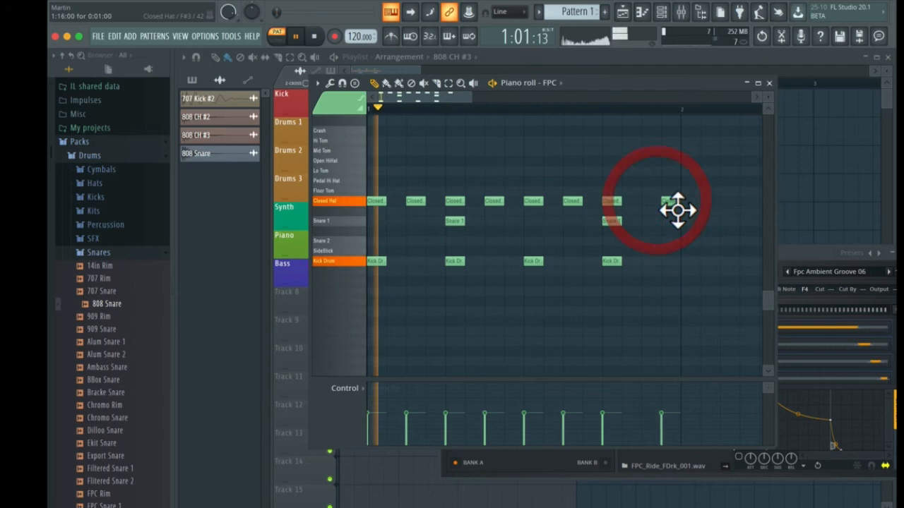
# Place six Pedal Hi Hat notes in bar 1, on steps 1, 4, 7, 10, 13 and 15.
pyautogui.click(377, 180)
pyautogui.click(429, 181)
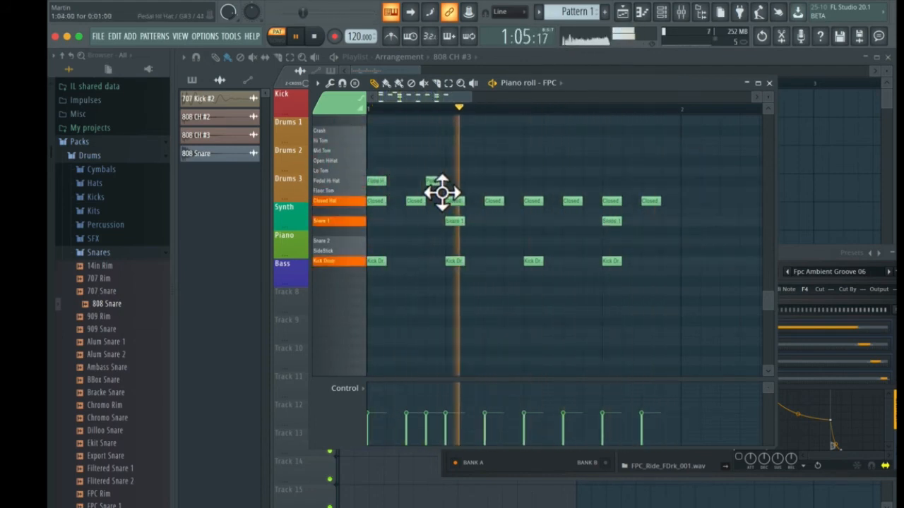
pyautogui.click(493, 181)
pyautogui.click(532, 181)
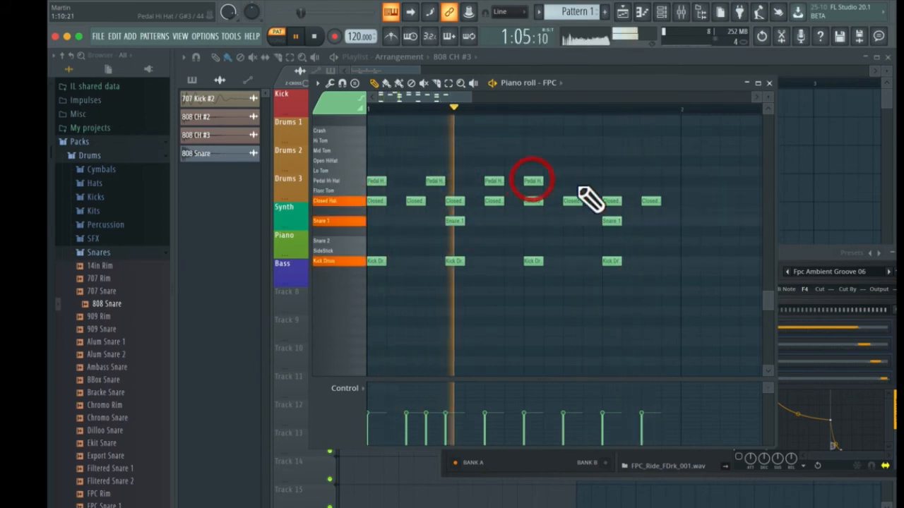
pyautogui.moveTo(551, 183); pyautogui.dragTo(570, 185)
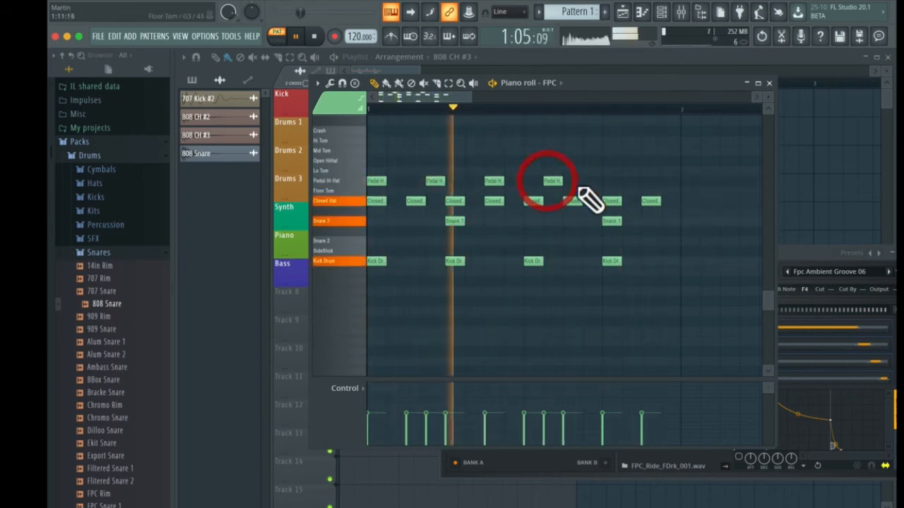
pyautogui.click(611, 181)
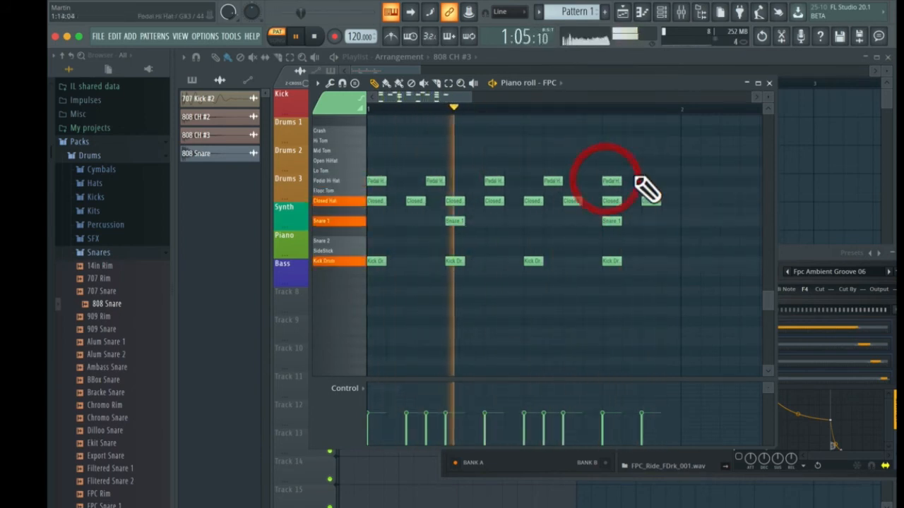
pyautogui.click(650, 181)
pyautogui.moveTo(651, 182); pyautogui.dragTo(671, 182)
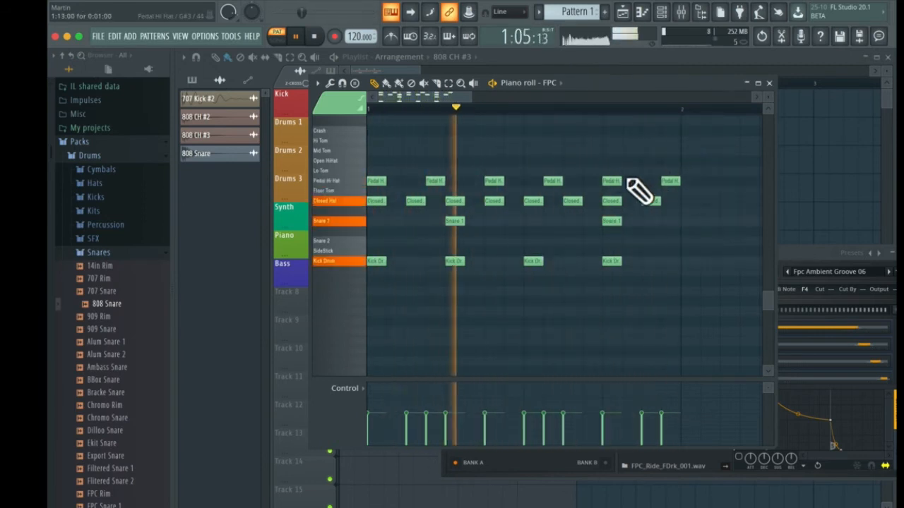
pyautogui.moveTo(668, 182); pyautogui.dragTo(649, 182)
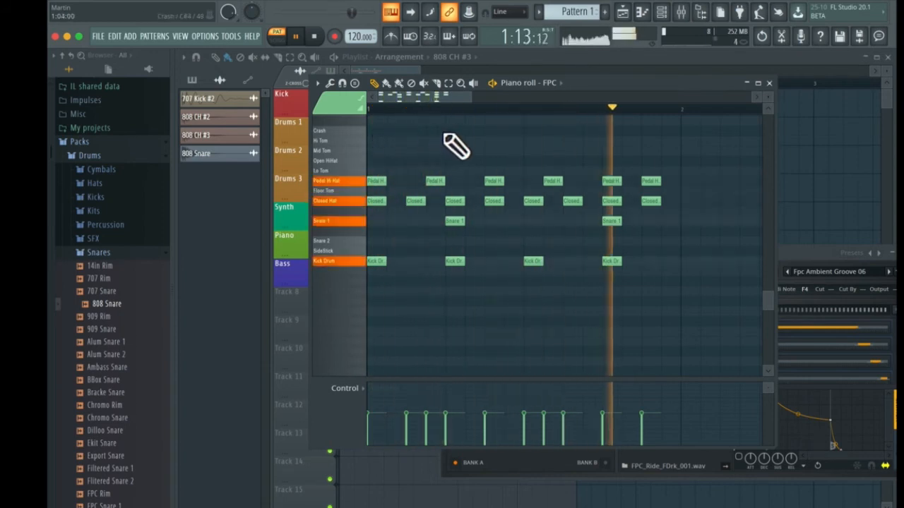
# Add an Open HiHat note on step 15, above the last Pedal Hi Hat note, and stop playback.
pyautogui.click(616, 132)
pyautogui.moveTo(619, 139); pyautogui.dragTo(657, 172)
pyautogui.click(652, 169)
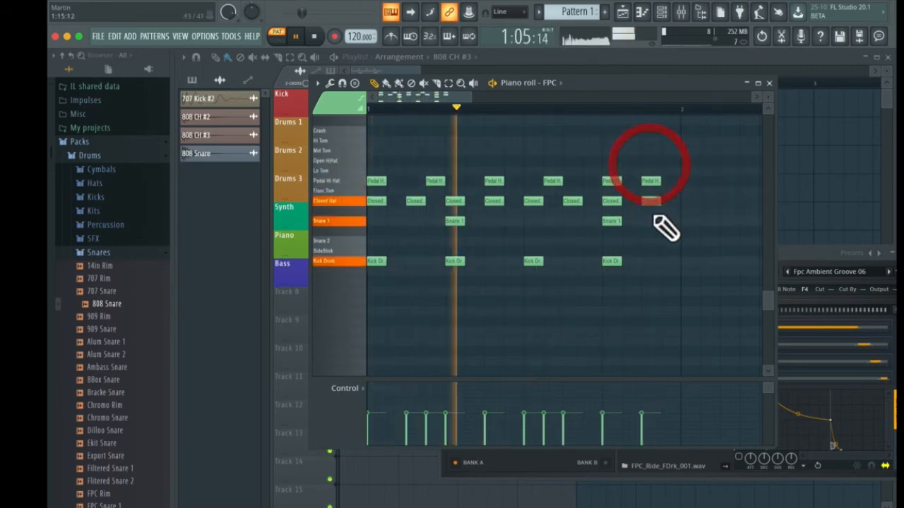
pyautogui.click(658, 173)
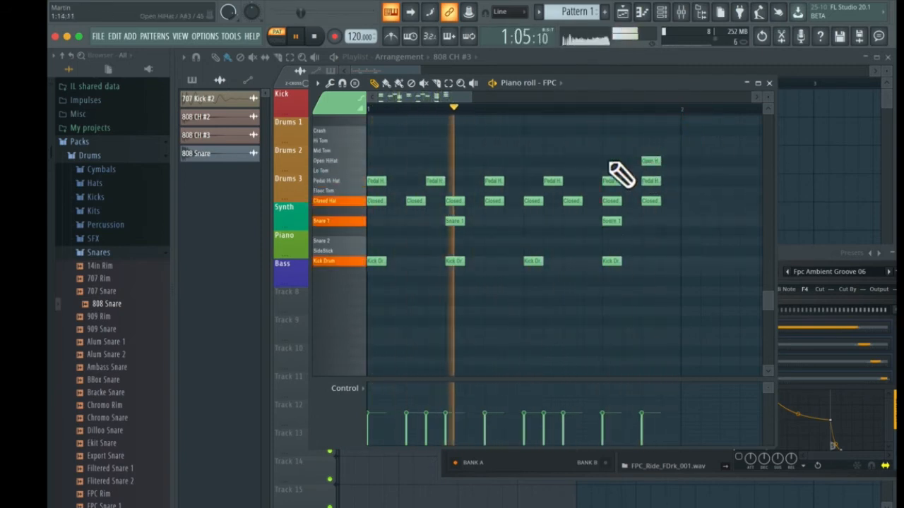
pyautogui.press('space')
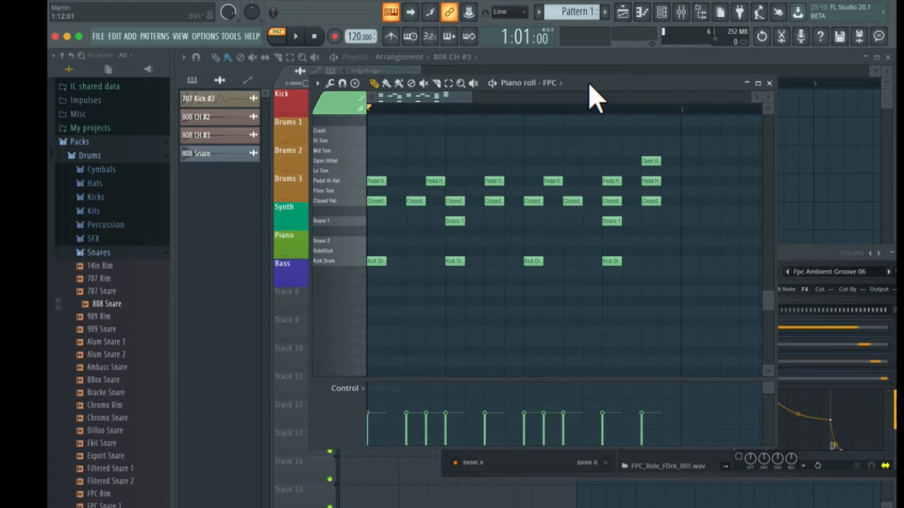
# Close the FPC Piano roll, move the Channel rack aside and bring the Playlist into focus.
pyautogui.moveTo(601, 90); pyautogui.dragTo(720, 122)
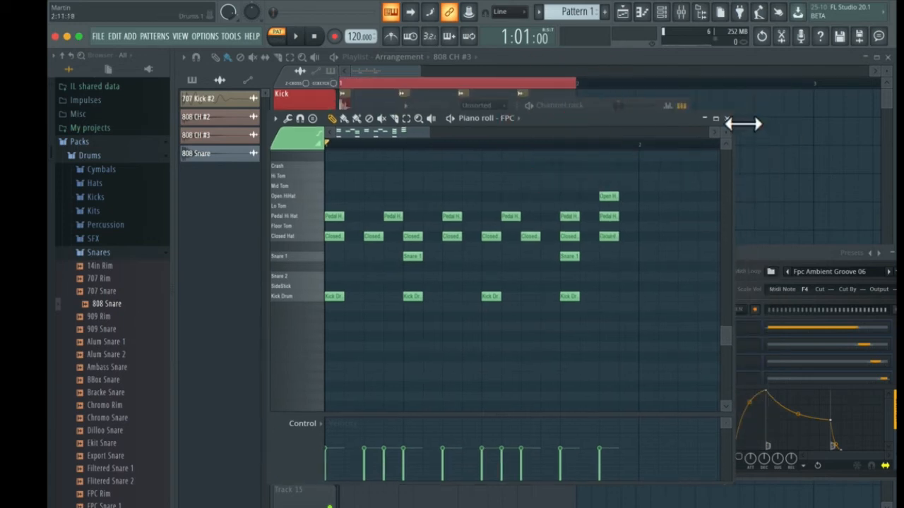
pyautogui.click(727, 118)
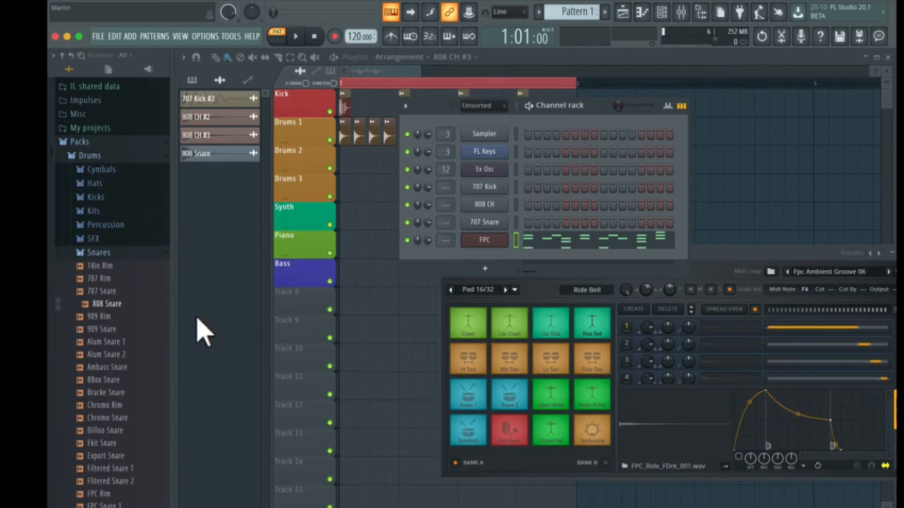
pyautogui.moveTo(458, 99); pyautogui.dragTo(713, 173)
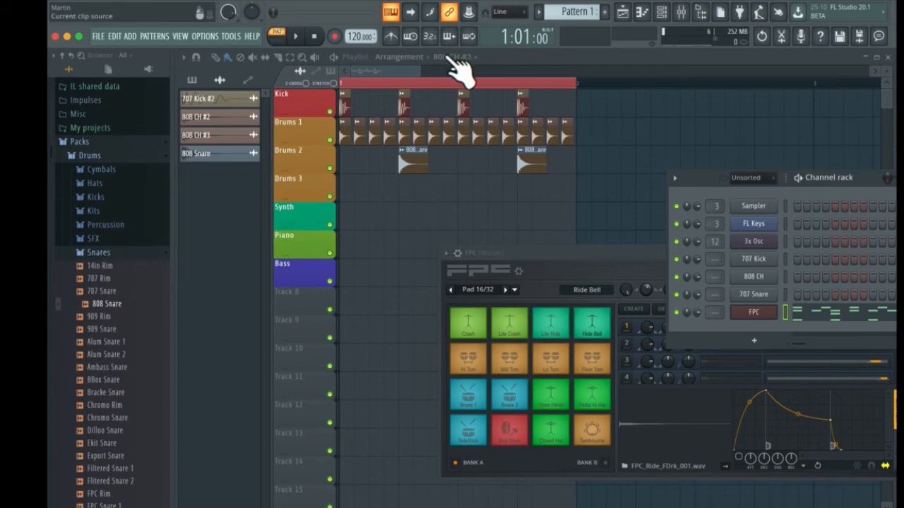
pyautogui.click(411, 59)
pyautogui.click(500, 53)
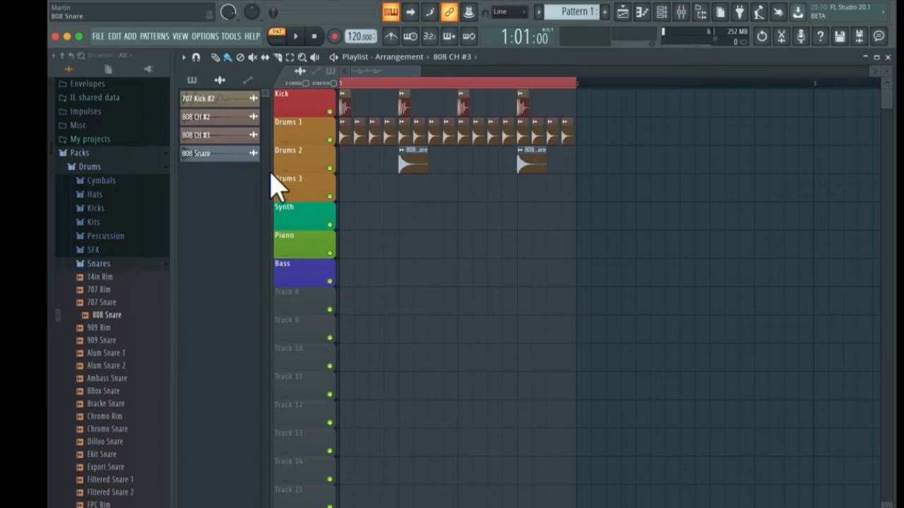
# Collapse the Drums pack folder in the browser and open the Loops folder.
pyautogui.moveTo(429, 73); pyautogui.dragTo(487, 71)
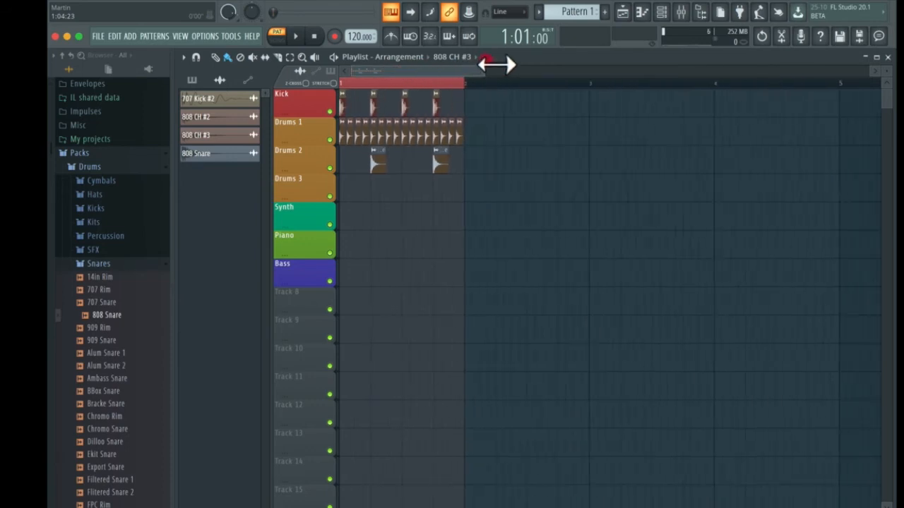
pyautogui.click(98, 169)
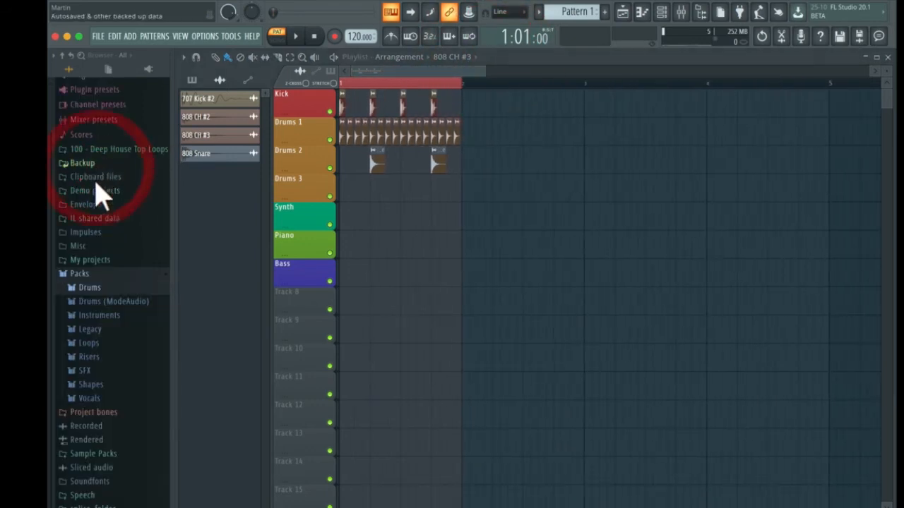
pyautogui.click(98, 344)
pyautogui.scroll(-4, 111, 343)
pyautogui.scroll(4, 112, 324)
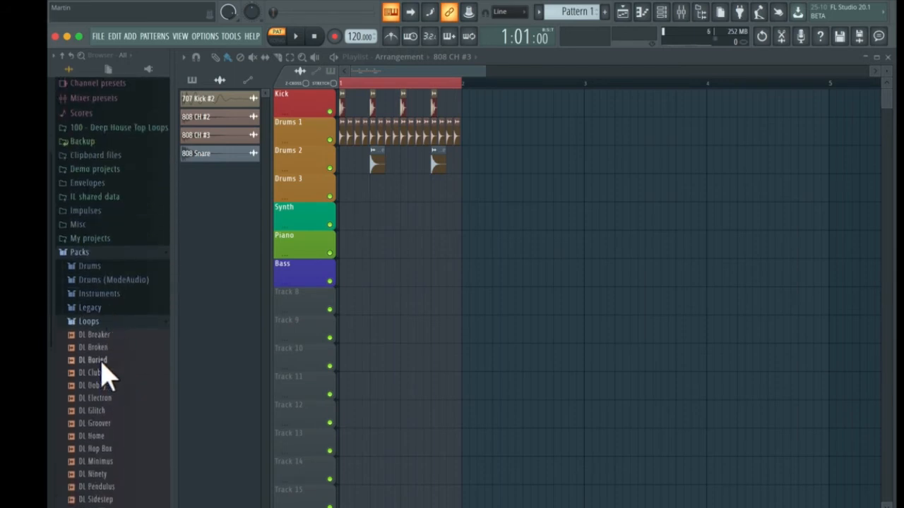
# Audition several drum loops, including DL Buried, DL Electron, DL Home and DL Sidestep.
pyautogui.moveTo(103, 363); pyautogui.dragTo(101, 377)
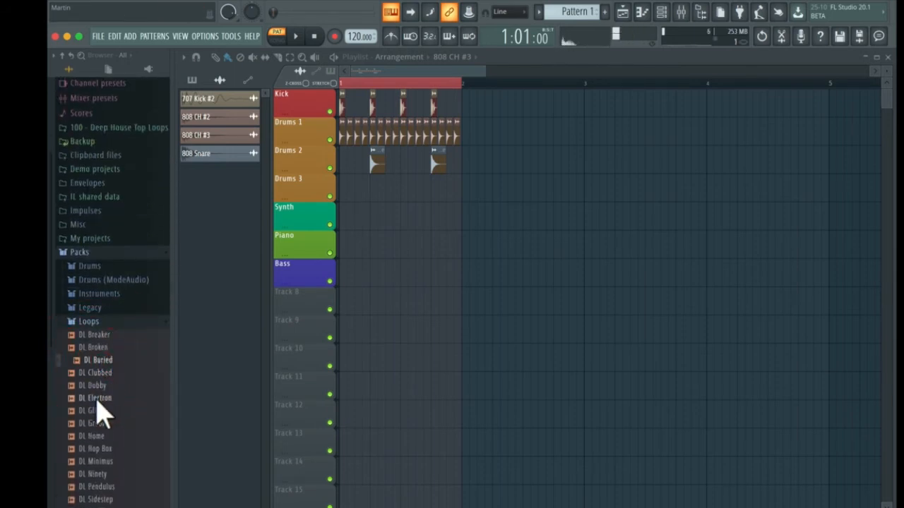
pyautogui.click(96, 400)
pyautogui.click(99, 437)
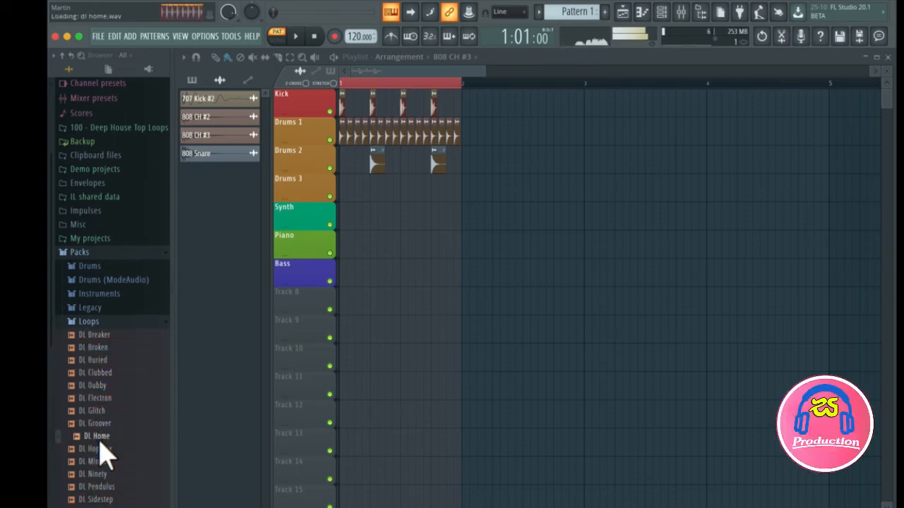
pyautogui.click(92, 499)
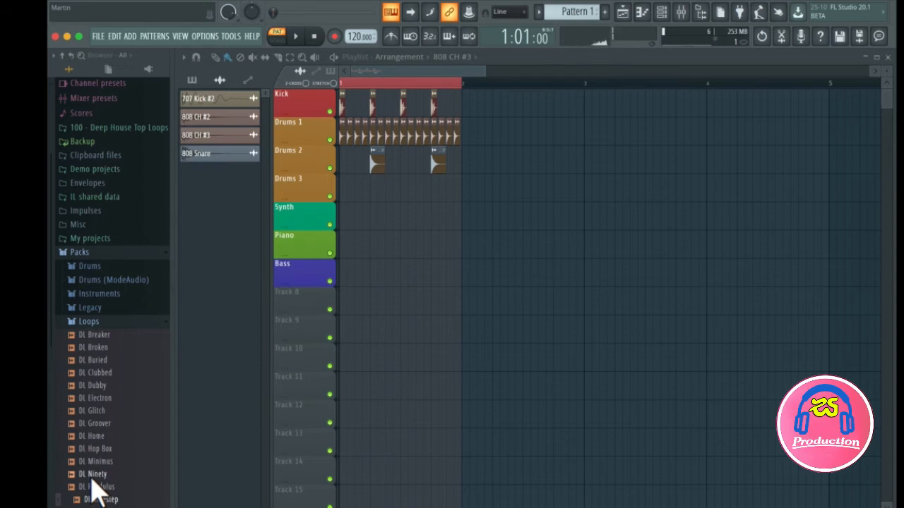
# Audition the DL Breaker loop and place it on the Drums 3 track, starting at bar 1.
pyautogui.click(105, 335)
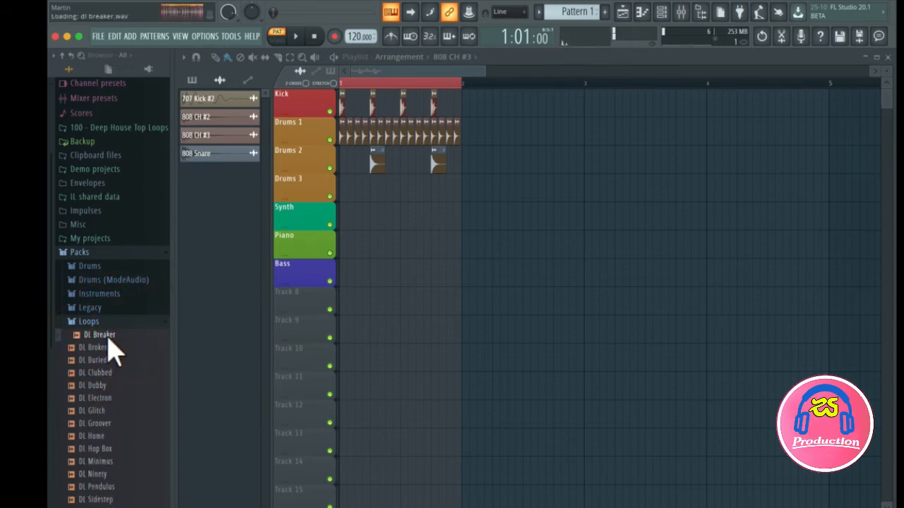
pyautogui.moveTo(100, 337); pyautogui.dragTo(373, 191)
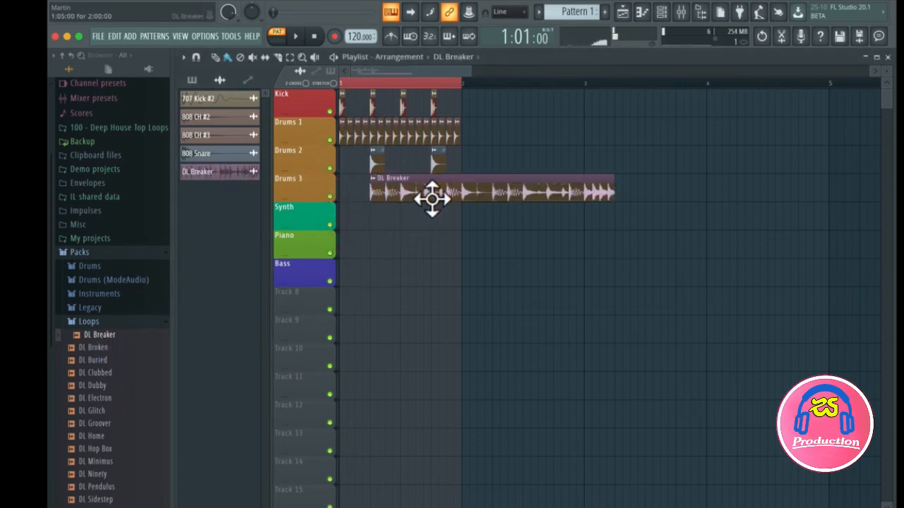
pyautogui.moveTo(441, 191); pyautogui.dragTo(398, 196)
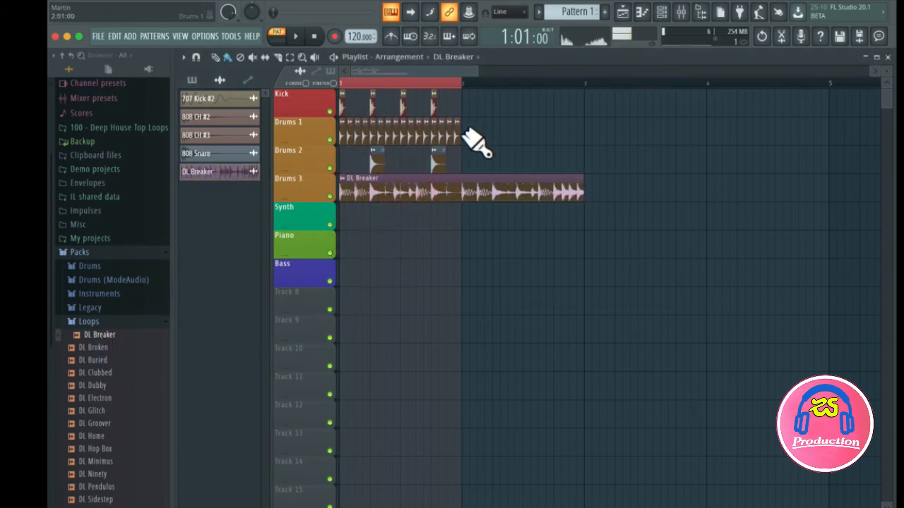
# Switch to song mode, mute the Kick, Drums 1 and Drums 2 tracks, and play the DL Breaker loop alone.
pyautogui.click(276, 32)
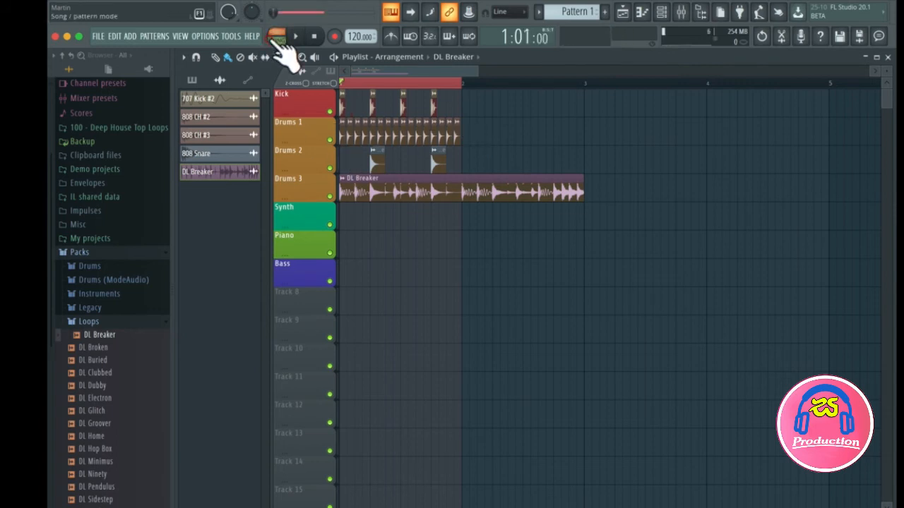
pyautogui.moveTo(329, 111); pyautogui.dragTo(330, 172)
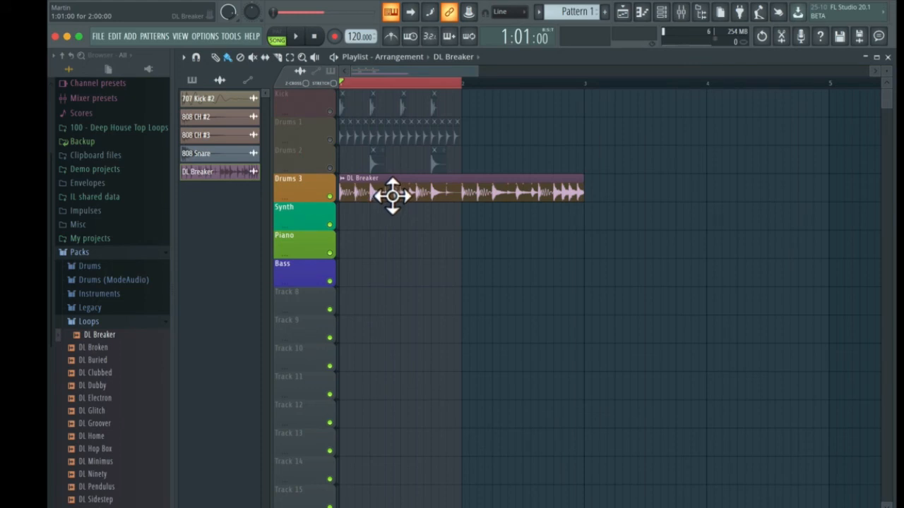
pyautogui.press('space')
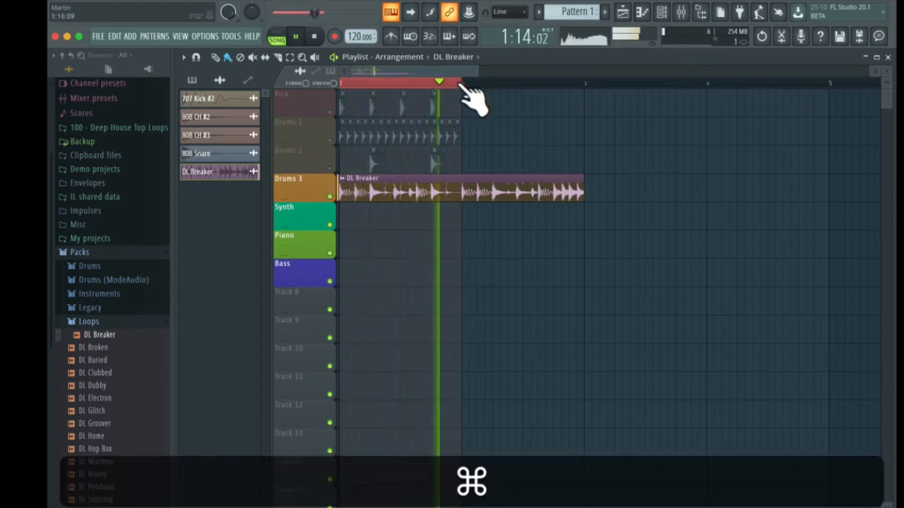
# Play the full two-bar DL Breaker loop on the Drums 3 track.
pyautogui.moveTo(454, 83); pyautogui.dragTo(583, 82)
pyautogui.press('space')
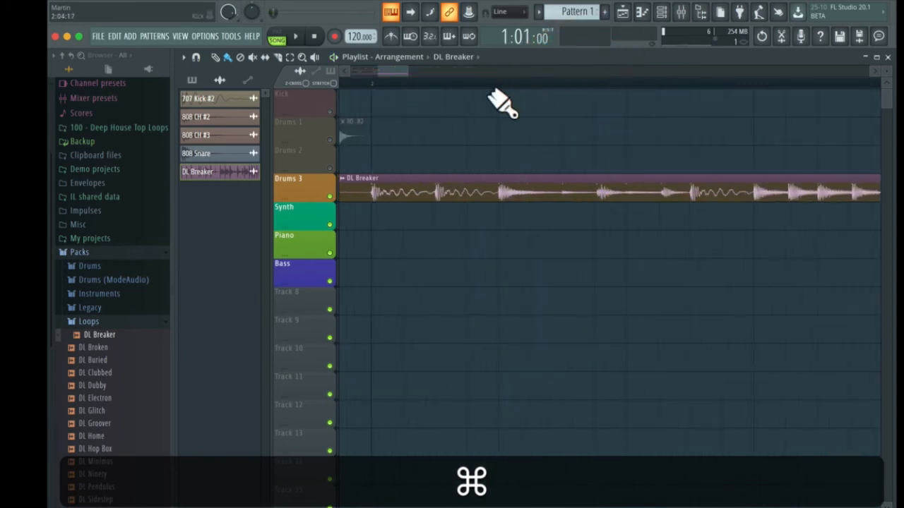
pyautogui.keyDown('super'); pyautogui.rightClick(486, 96); pyautogui.keyUp('super')
pyautogui.press('space')
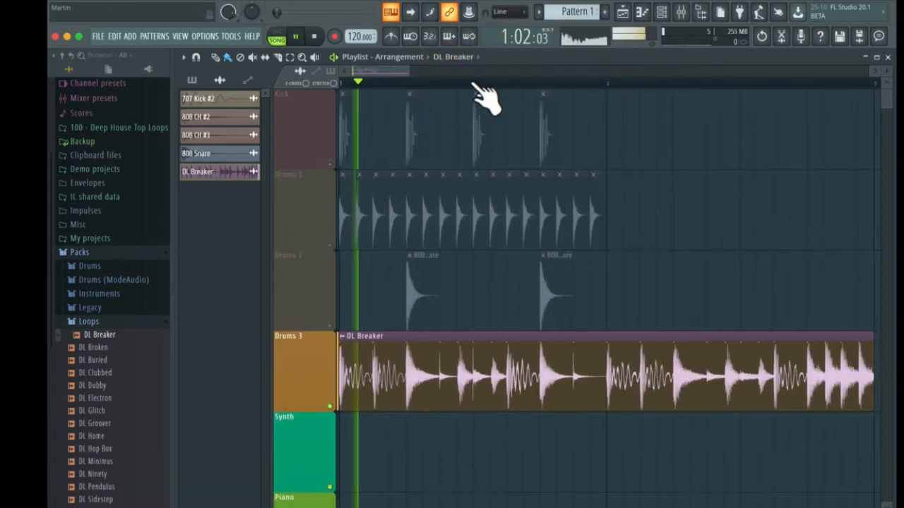
# Open the DL Breaker clip's sample settings, examine its waveform, close them and stop playback.
pyautogui.doubleClick(614, 351)
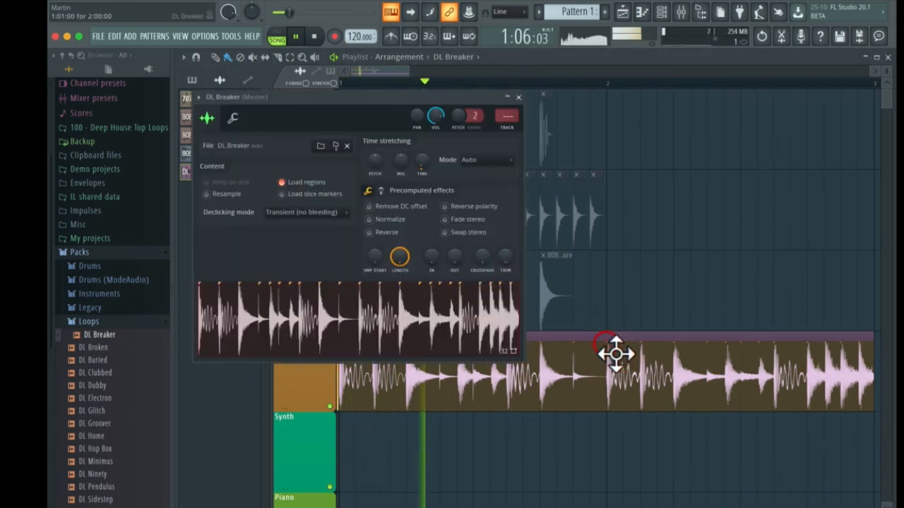
pyautogui.moveTo(404, 292); pyautogui.dragTo(403, 351)
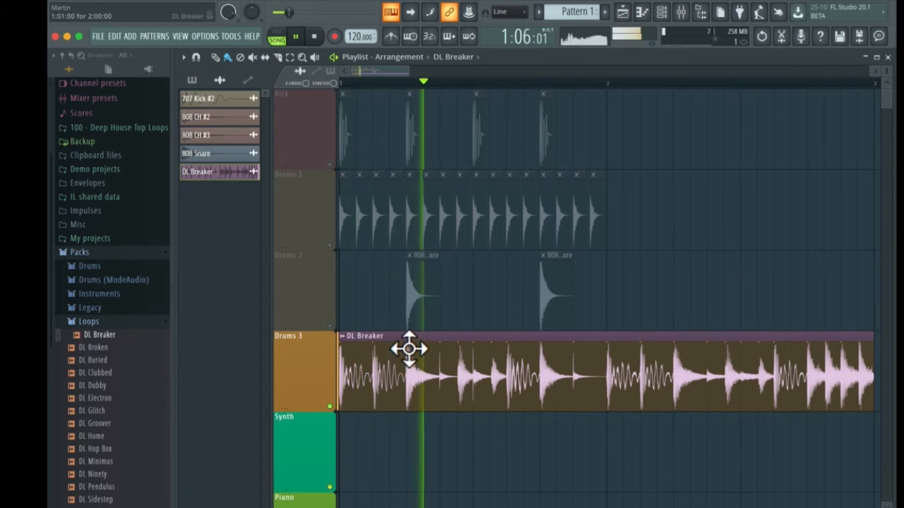
pyautogui.press('space')
# Slice the first kick off the DL Breaker clip on Drums 3 and delete the rest of the loop.
pyautogui.click(414, 346)
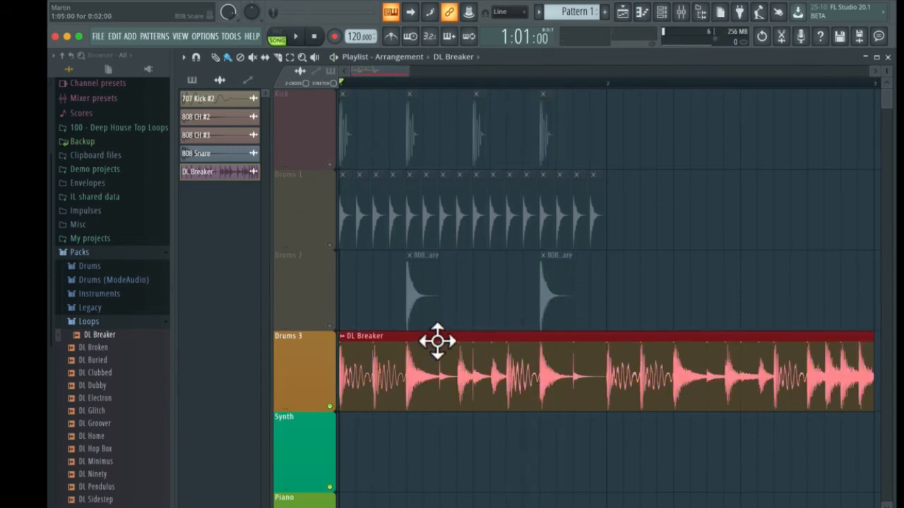
pyautogui.click(280, 58)
pyautogui.moveTo(373, 343); pyautogui.dragTo(372, 375)
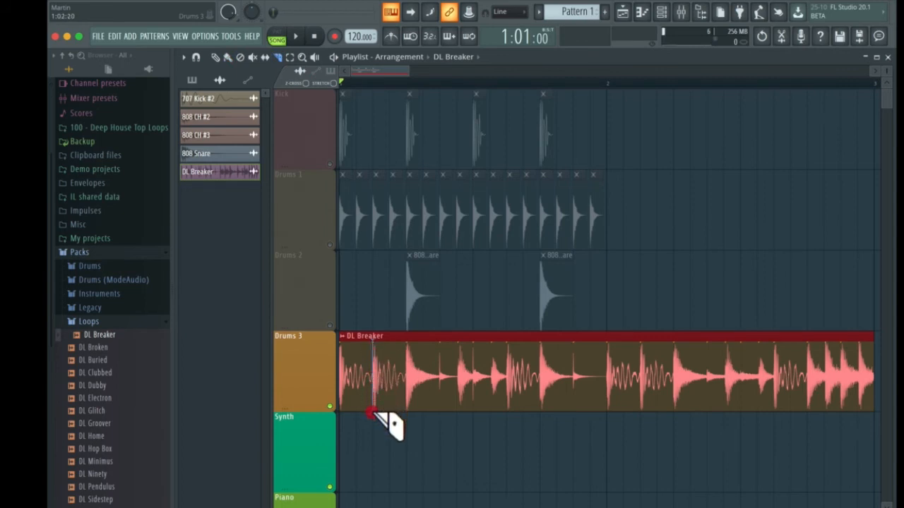
pyautogui.moveTo(375, 412); pyautogui.dragTo(373, 418)
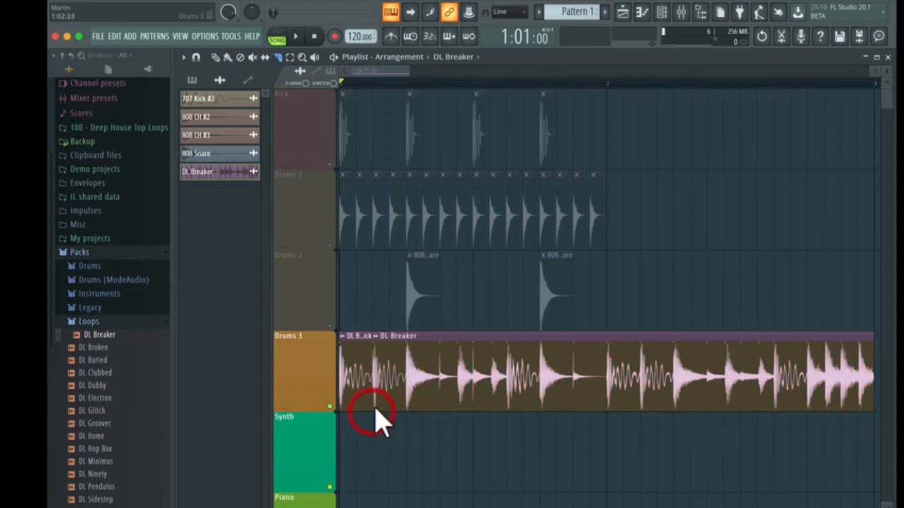
pyautogui.click(216, 57)
pyautogui.rightClick(409, 343)
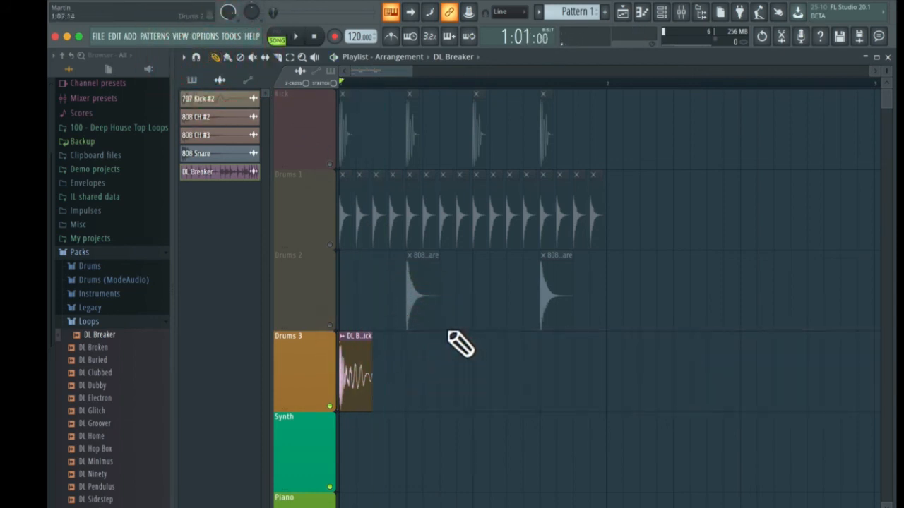
# Copy the kick slice to beats 2, 3 and 4 on the Drums 3 track and play the result.
pyautogui.click(363, 346)
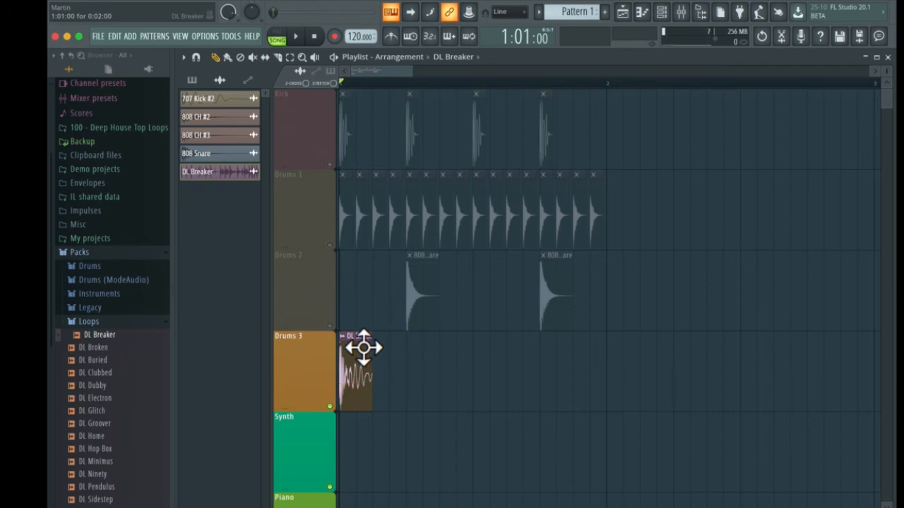
pyautogui.press('space')
pyautogui.click(415, 343)
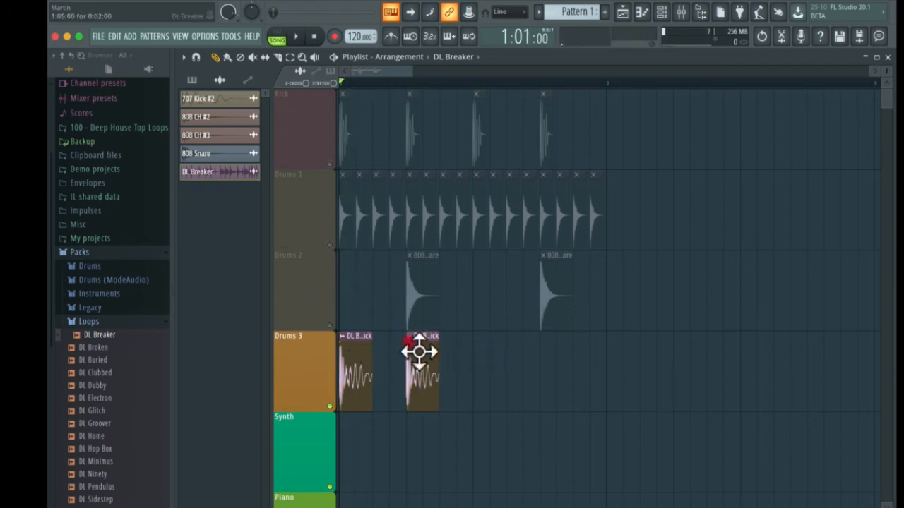
pyautogui.click(476, 344)
pyautogui.click(539, 362)
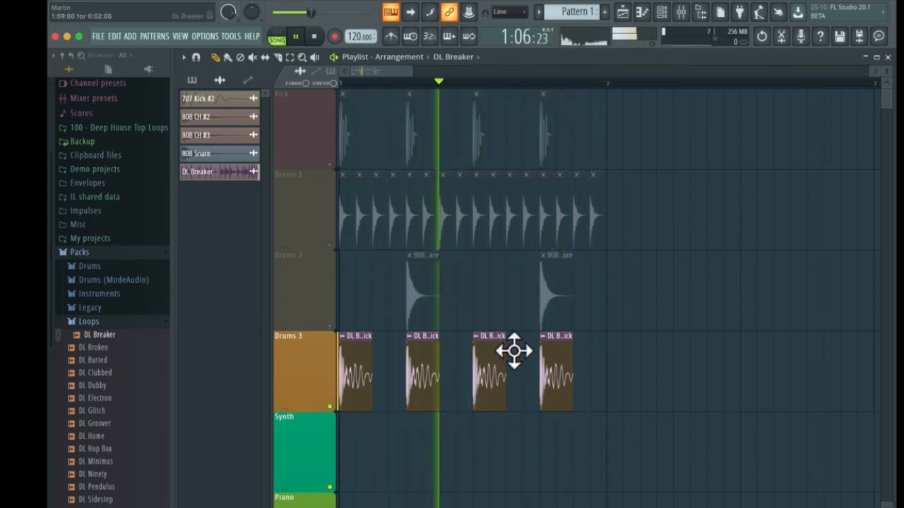
pyautogui.press('space')
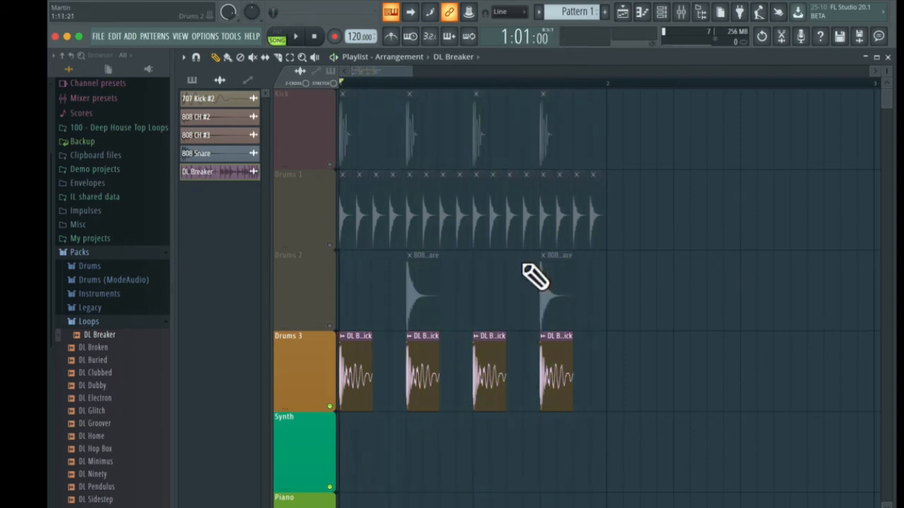
# Unmute the Drums 2 track and delete both 808 Snare clips from it.
pyautogui.click(329, 326)
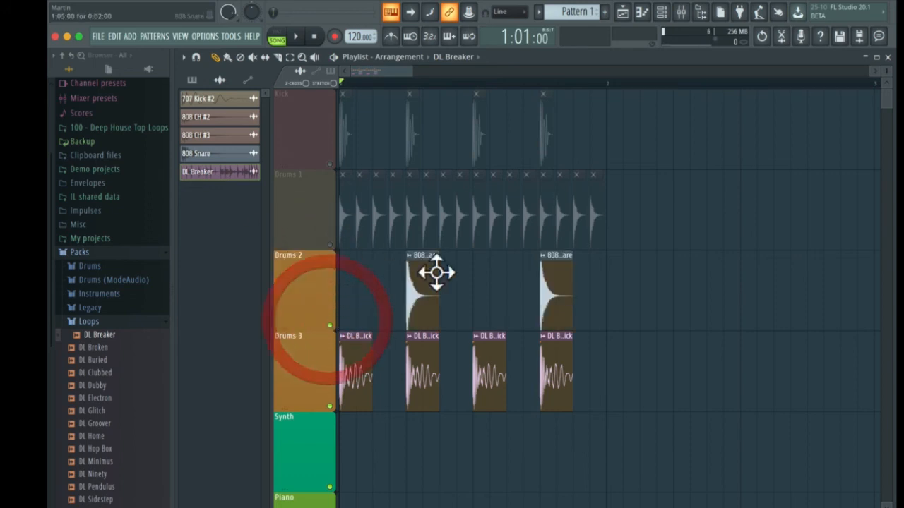
pyautogui.rightClick(420, 261)
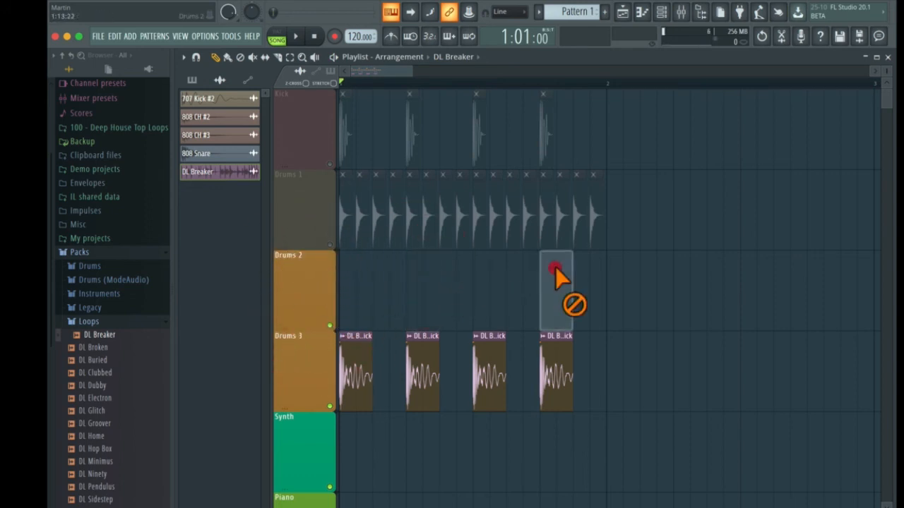
pyautogui.rightClick(558, 265)
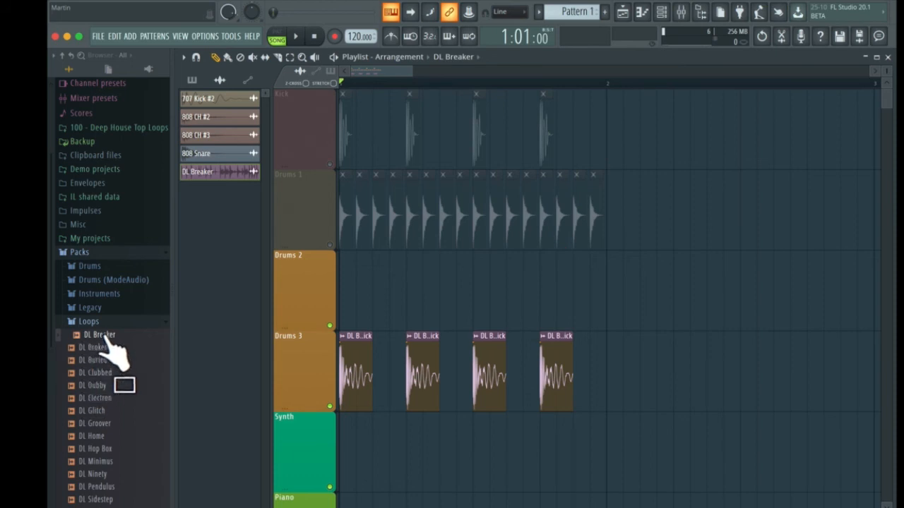
# Place the DL Breaker loop on Drums 2 at bar 1 and slice it before and after the snare on beat 2.
pyautogui.moveTo(127, 337); pyautogui.dragTo(406, 296)
pyautogui.press('super')
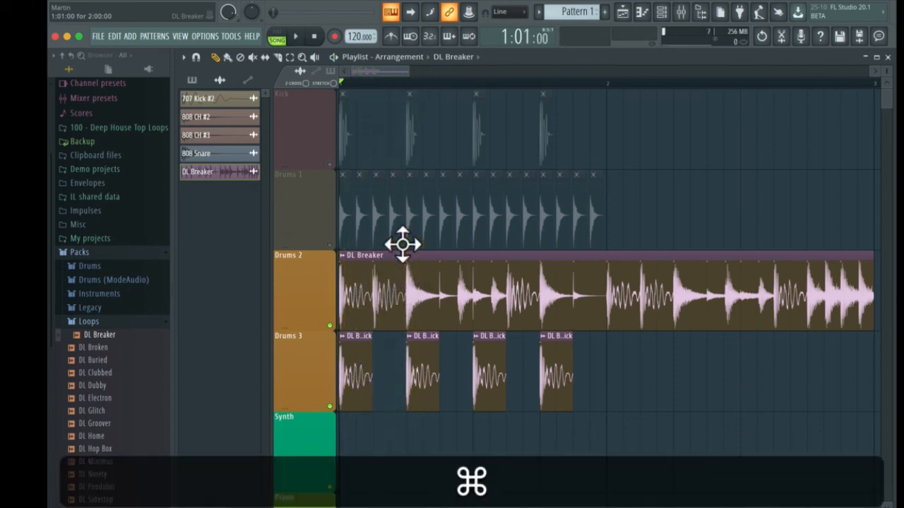
pyautogui.click(278, 56)
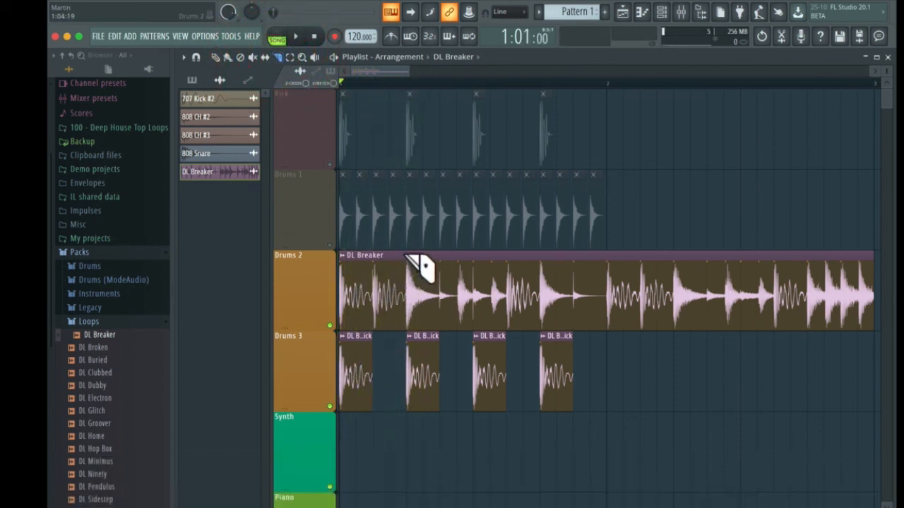
pyautogui.moveTo(408, 260); pyautogui.dragTo(406, 310)
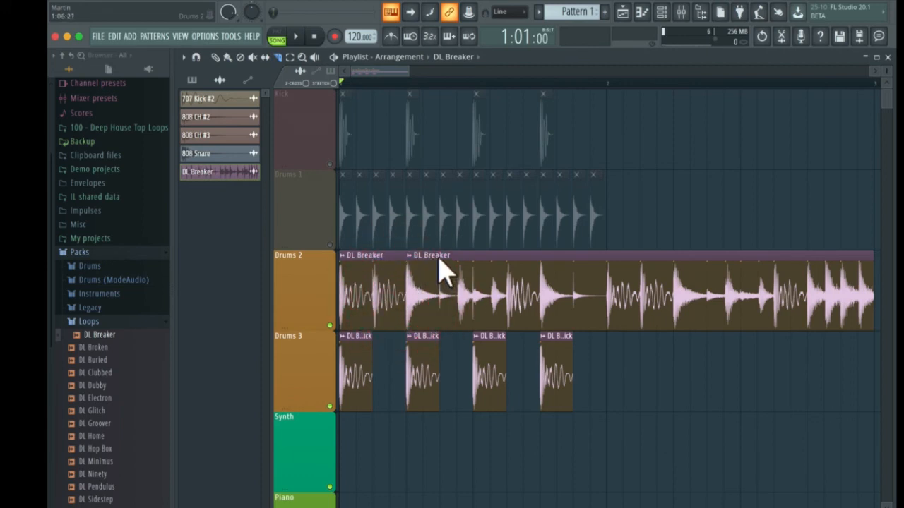
pyautogui.click(437, 265)
pyautogui.moveTo(438, 255); pyautogui.dragTo(454, 323)
# Mute the Drums 3 track and play the sliced loop on Drums 2 to locate the hi-hat.
pyautogui.click(329, 406)
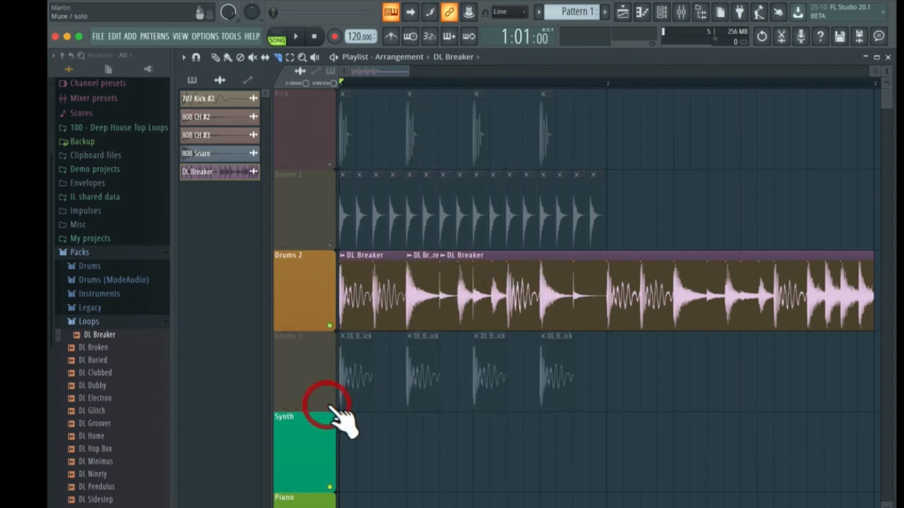
pyautogui.press('space')
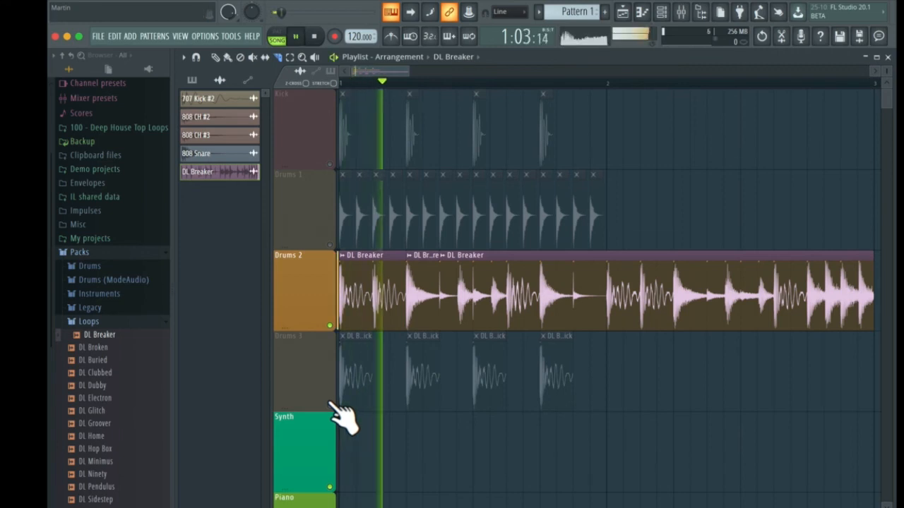
pyautogui.press('space')
pyautogui.press('space')
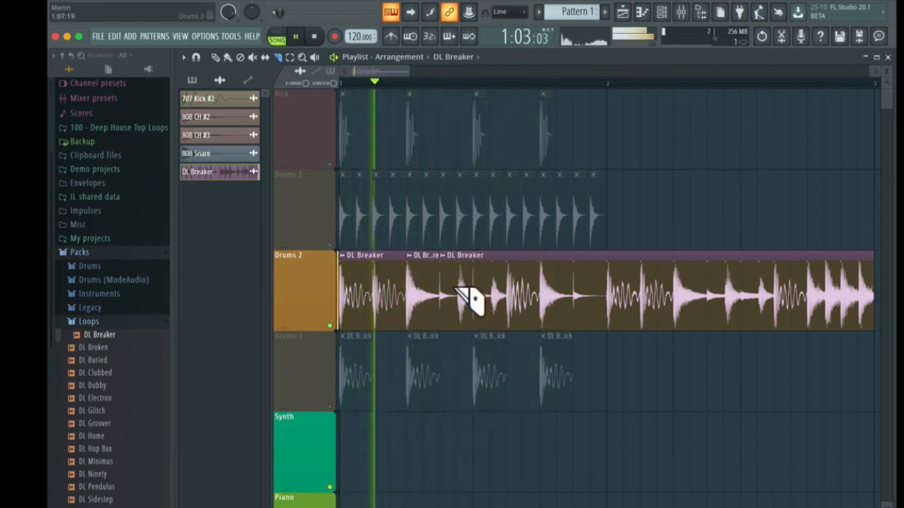
pyautogui.press('space')
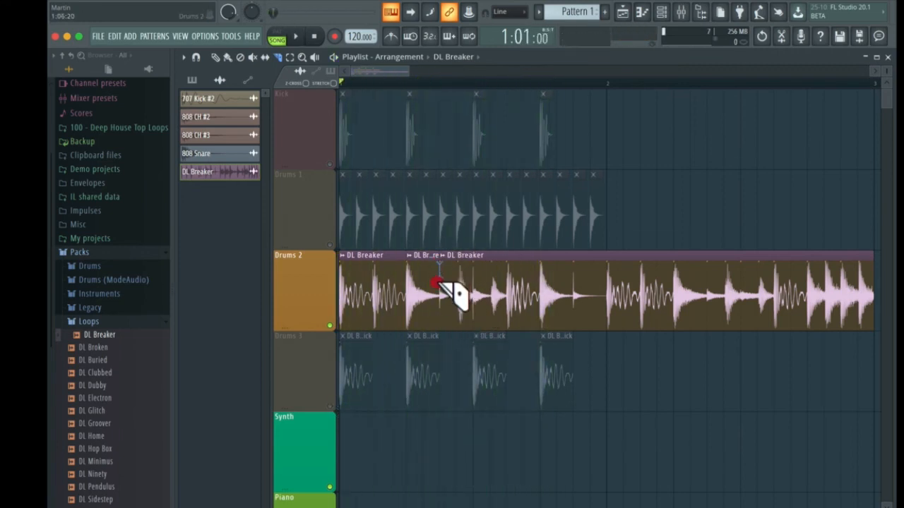
# Slice the loop after the hi-hat following the snare, and delete the Drums 2 parts before the snare and after the hi-hat.
pyautogui.click(458, 305)
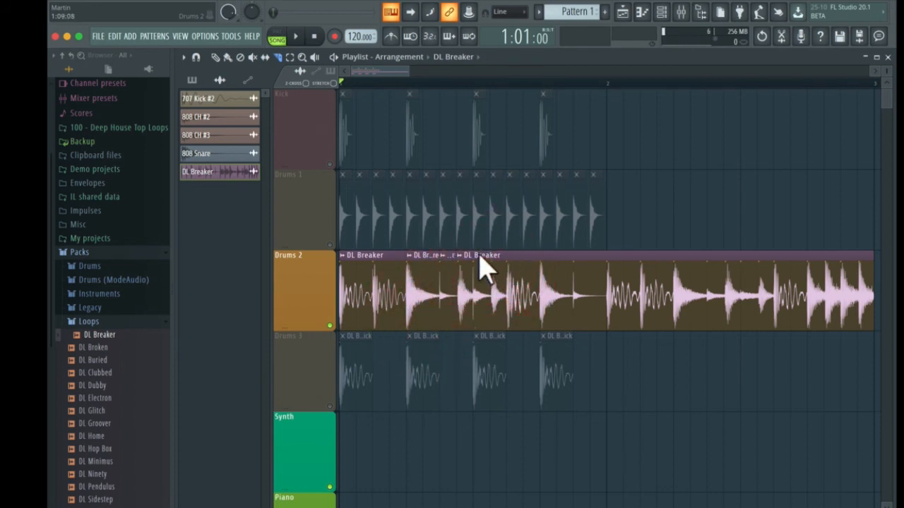
pyautogui.rightClick(554, 283)
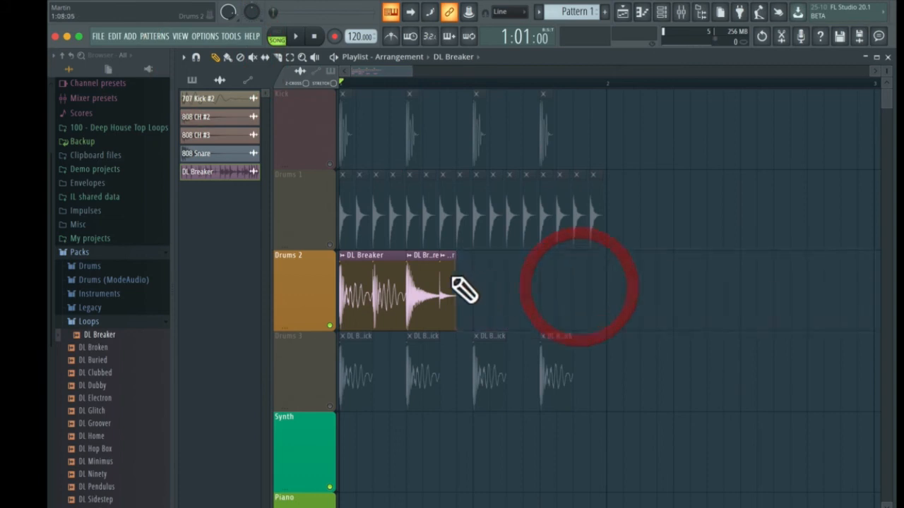
pyautogui.rightClick(395, 282)
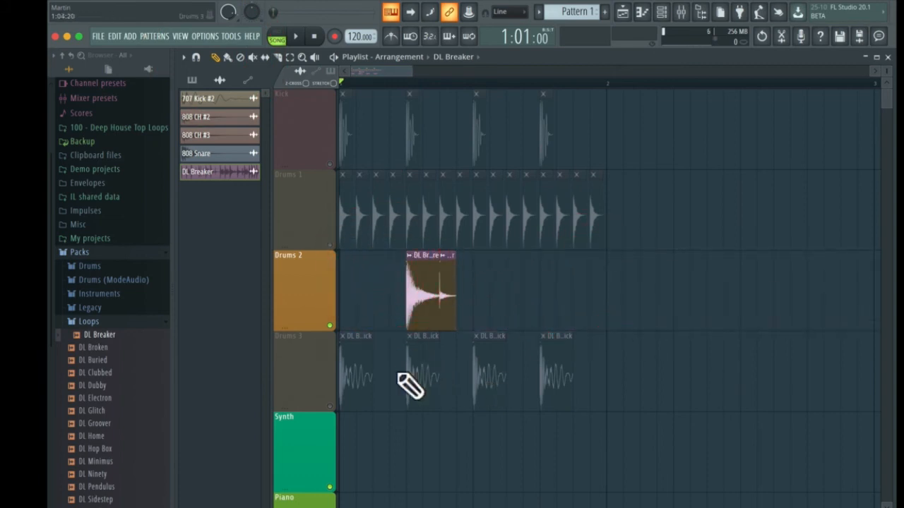
# Move the hi-hat slice to the start of bar 1 on Drums 2 and add a copy an eighth note after it.
pyautogui.moveTo(459, 275); pyautogui.dragTo(359, 275)
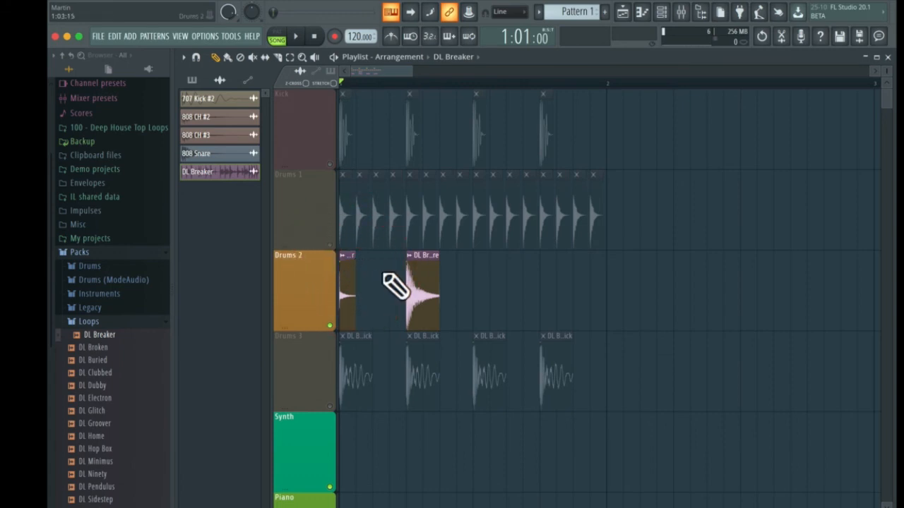
pyautogui.click(378, 275)
pyautogui.moveTo(425, 282); pyautogui.dragTo(427, 306)
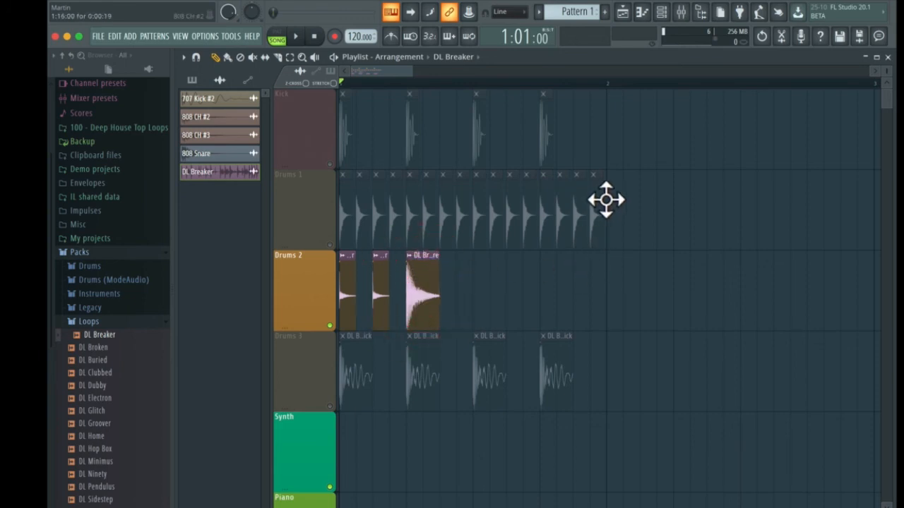
# Delete all the 808 CH hi-hat clips from the Drums 1 track and unmute it.
pyautogui.rightClick(609, 194)
pyautogui.rightClick(509, 181)
pyautogui.rightClick(363, 191)
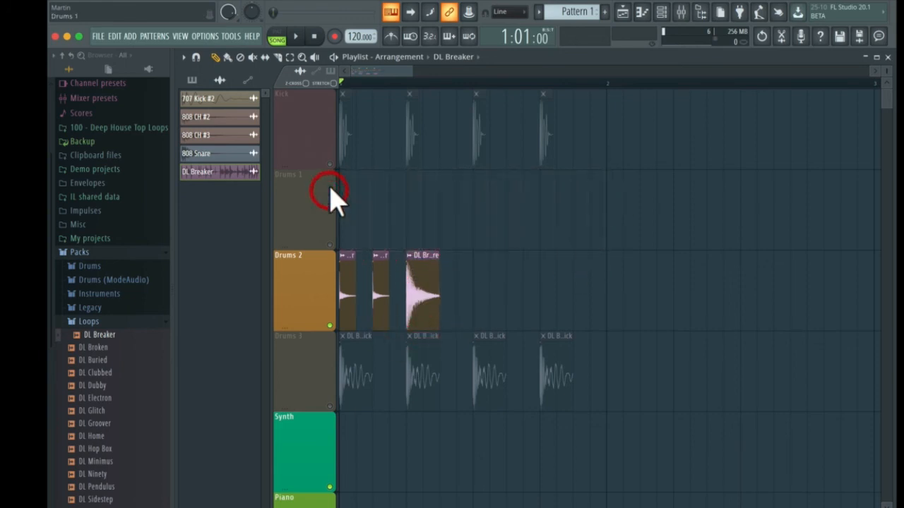
pyautogui.click(330, 245)
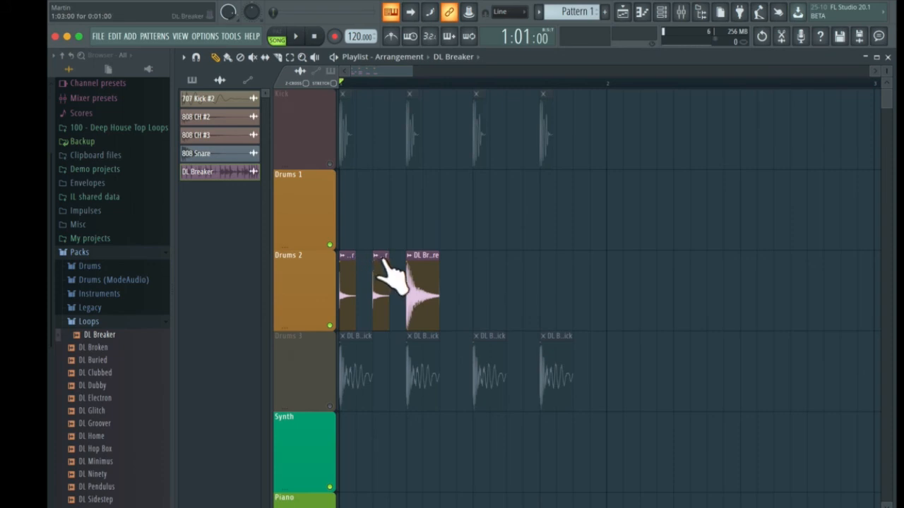
# Move both hi-hat slices up to Drums 1 and copy them onto every eighth note of bar 1.
pyautogui.click(382, 258)
pyautogui.click(369, 288)
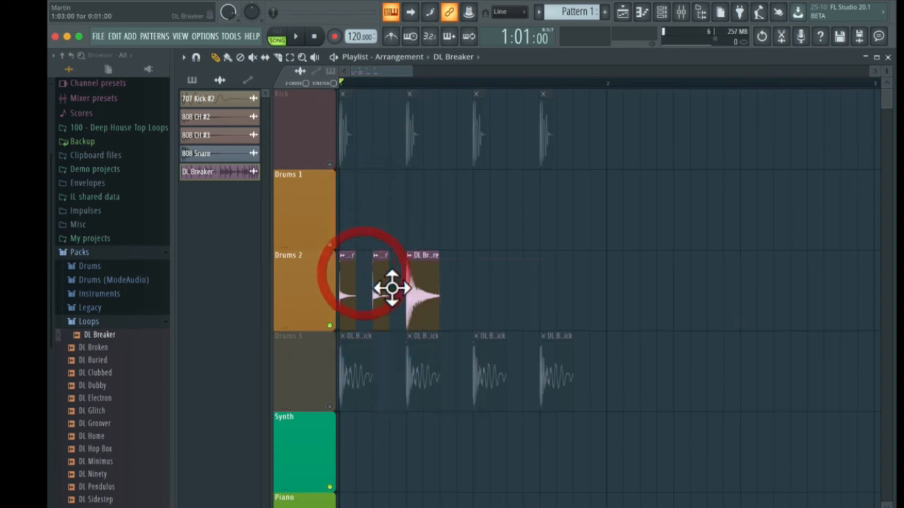
pyautogui.moveTo(391, 287); pyautogui.dragTo(335, 205)
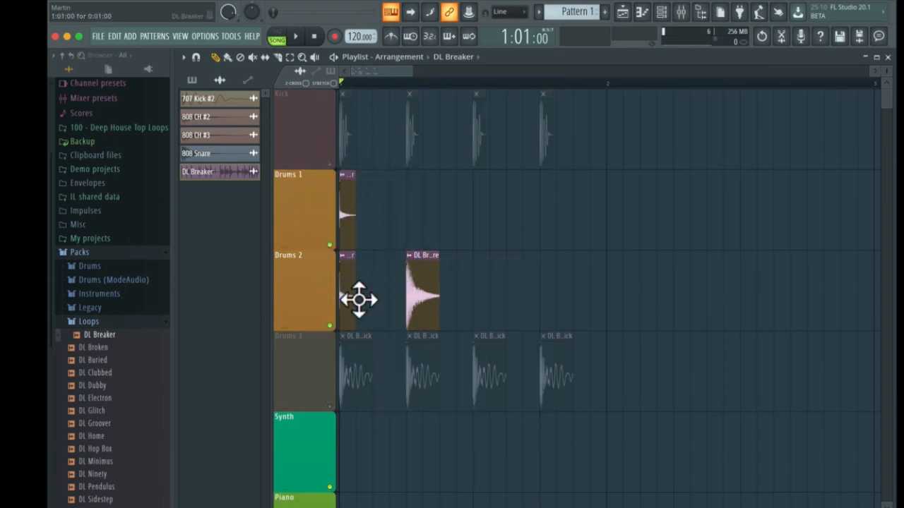
pyautogui.moveTo(358, 300); pyautogui.dragTo(377, 200)
pyautogui.click(413, 187)
pyautogui.click(447, 187)
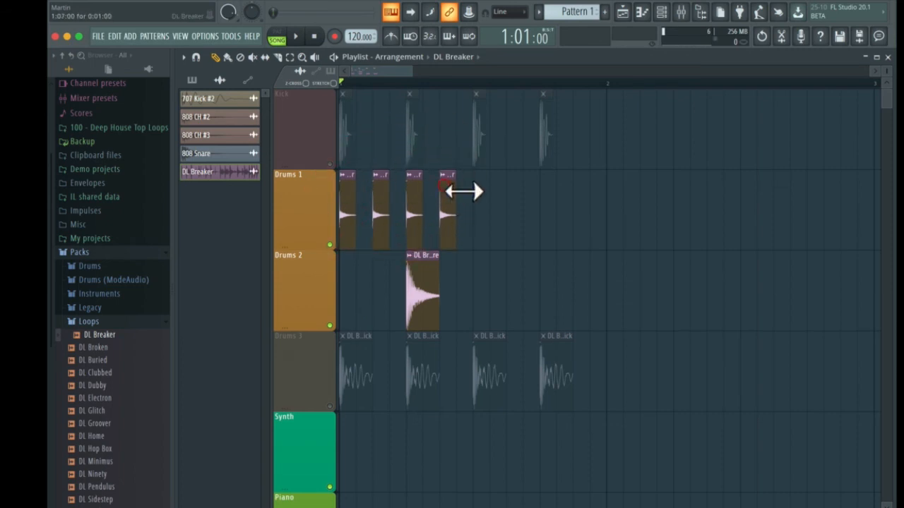
pyautogui.click(480, 187)
pyautogui.click(513, 187)
pyautogui.click(548, 188)
pyautogui.click(580, 188)
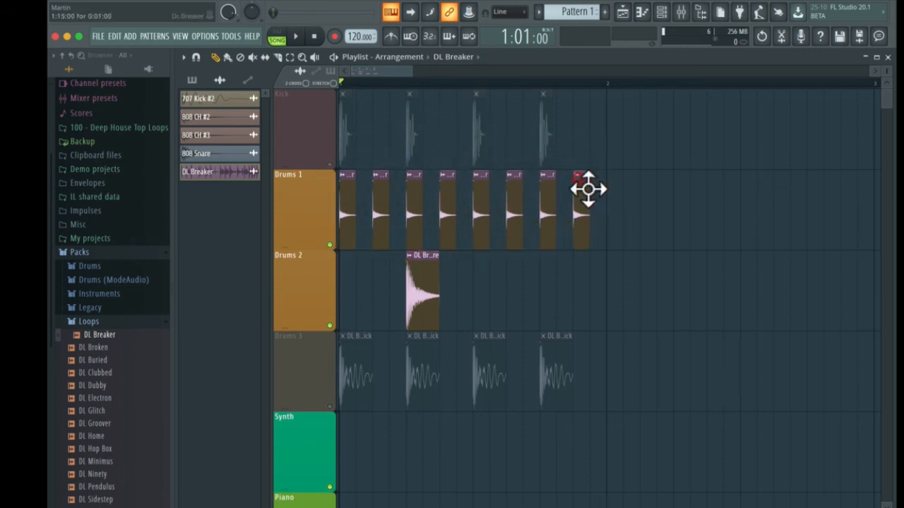
# Copy the snare slice to beat 4 on Drums 2, unmute Drums 3 and play the full beat.
pyautogui.click(543, 283)
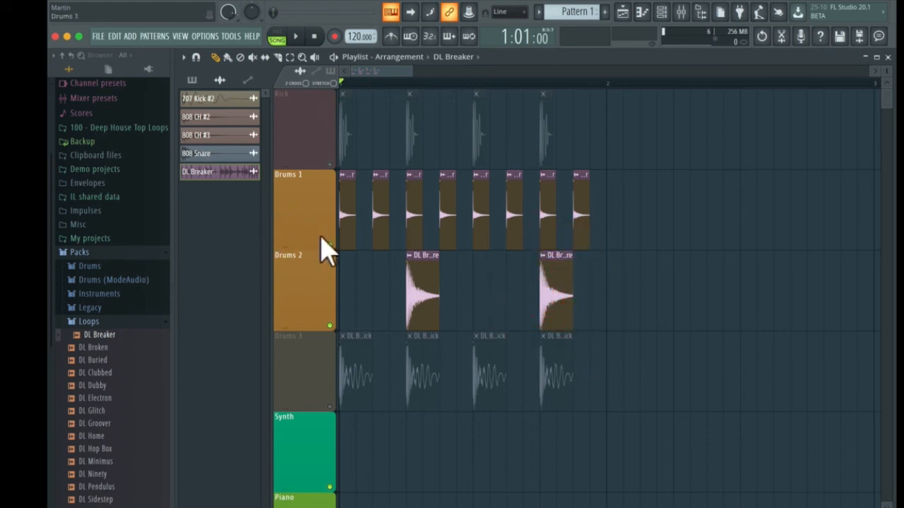
pyautogui.click(329, 406)
pyautogui.press('space')
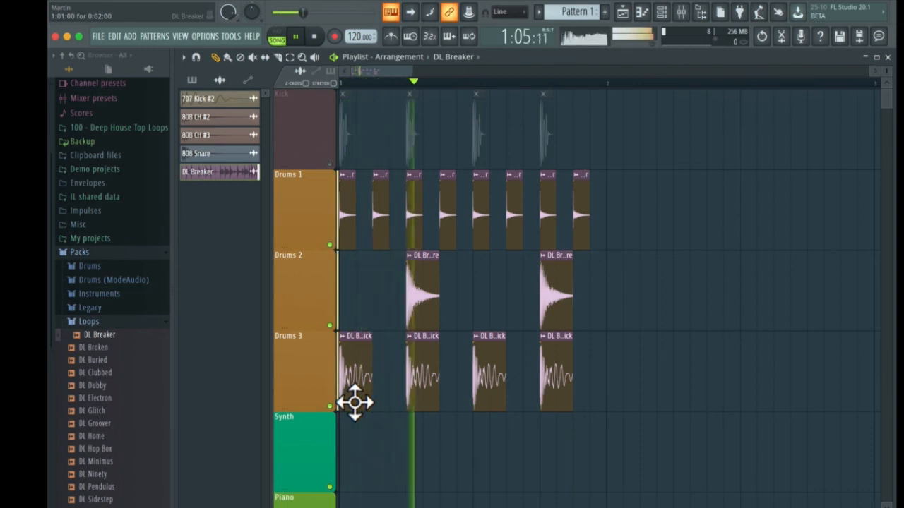
# Select bar 1 of the Playlist timeline as the loop region and play the beat as a one-bar loop.
pyautogui.press('space')
pyautogui.moveTo(343, 85); pyautogui.dragTo(601, 99)
pyautogui.press('space')
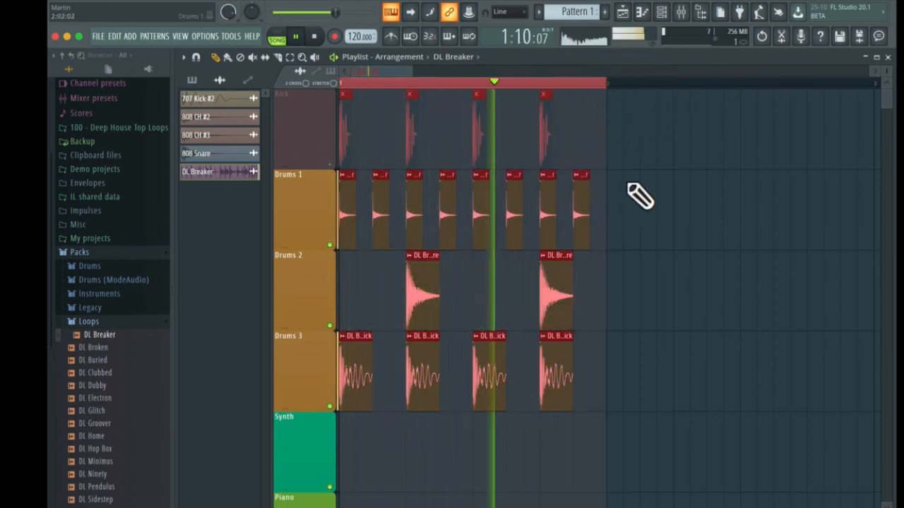
# Add a snare slice on step 16 of bar 1 on Drums 2, and hi-hat slices on steps 14 and 16 on Drums 1.
pyautogui.click(592, 204)
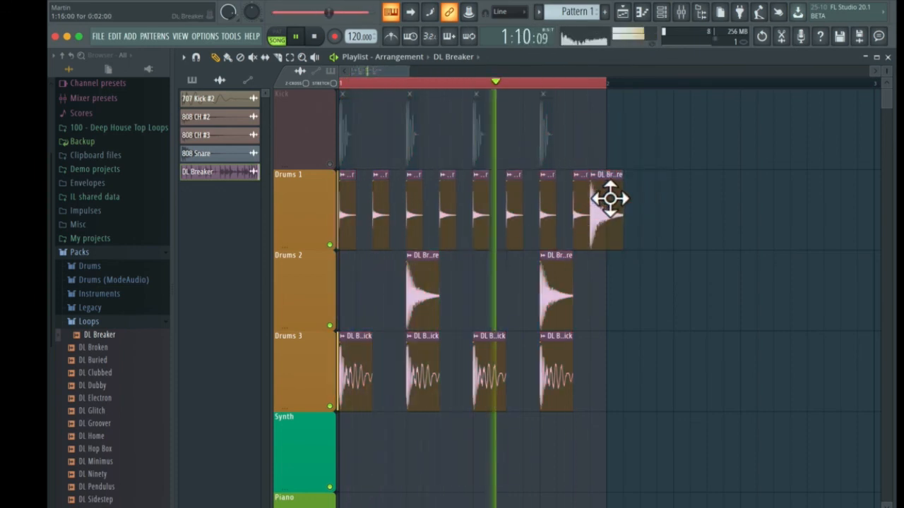
pyautogui.moveTo(610, 198); pyautogui.dragTo(597, 268)
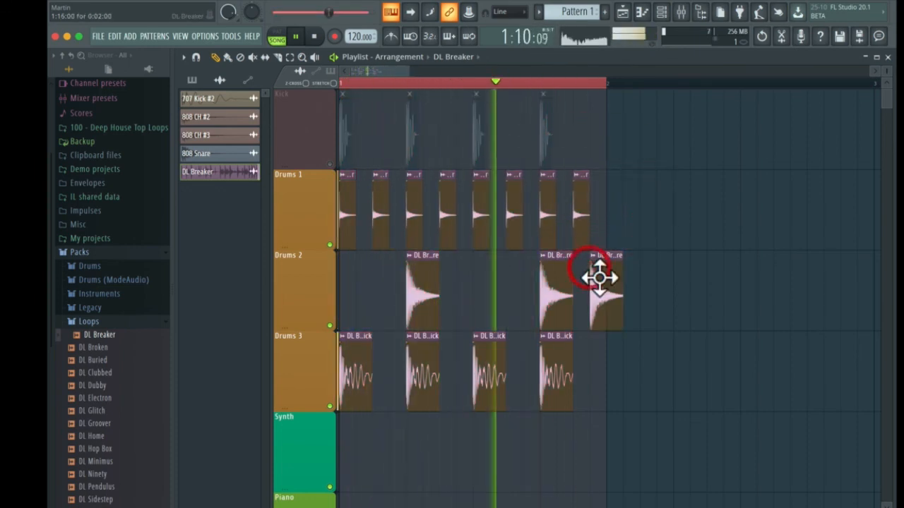
pyautogui.click(590, 216)
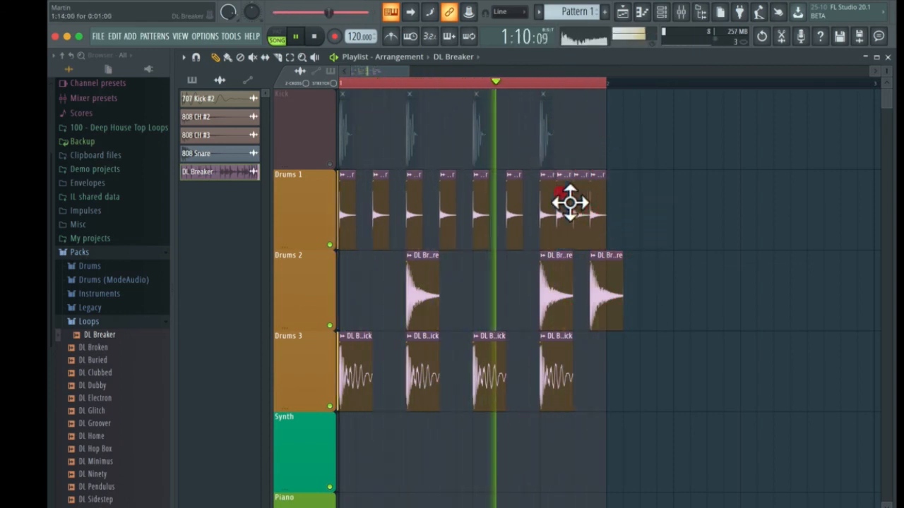
pyautogui.click(554, 210)
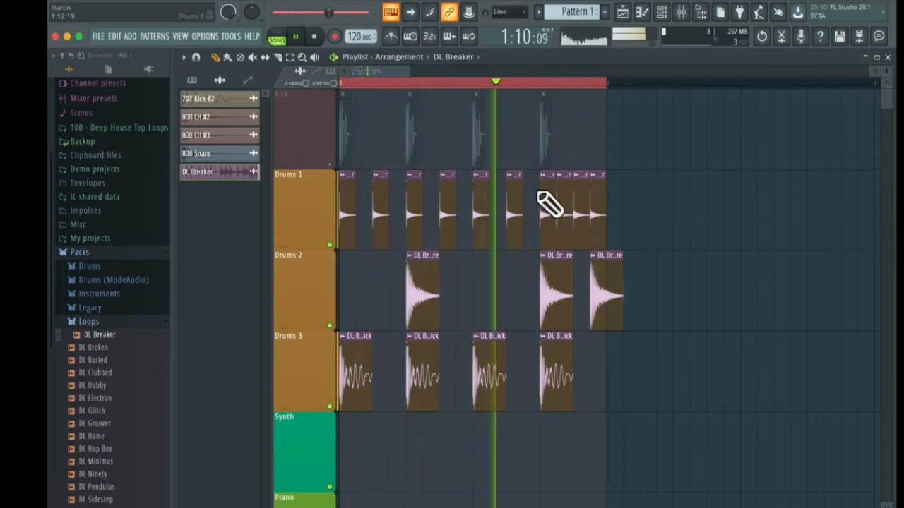
pyautogui.press('space')
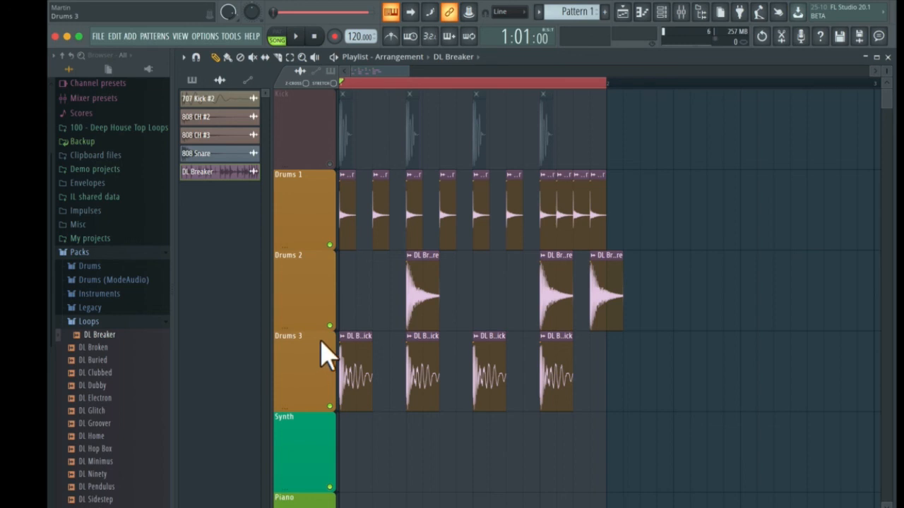
pyautogui.scroll(-6, 414, 347)
pyautogui.scroll(6, 413, 346)
pyautogui.scroll(-6, 414, 347)
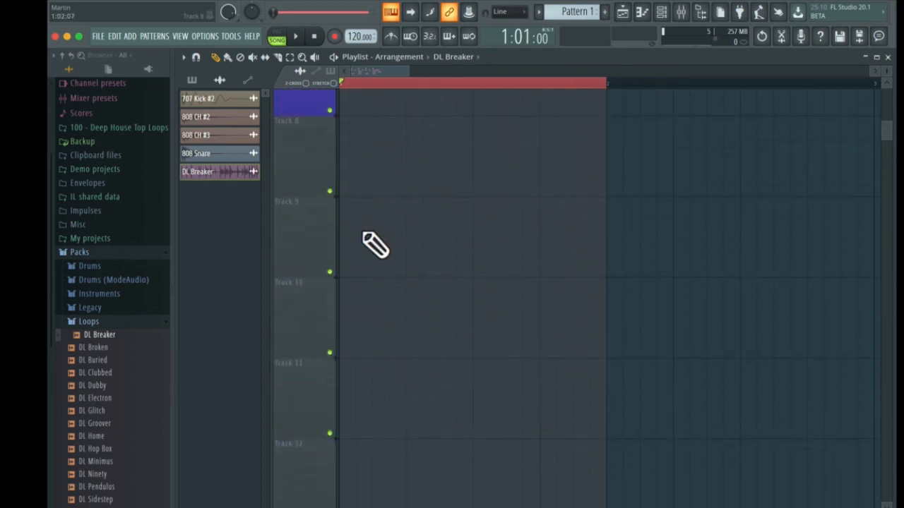
pyautogui.scroll(6, 403, 252)
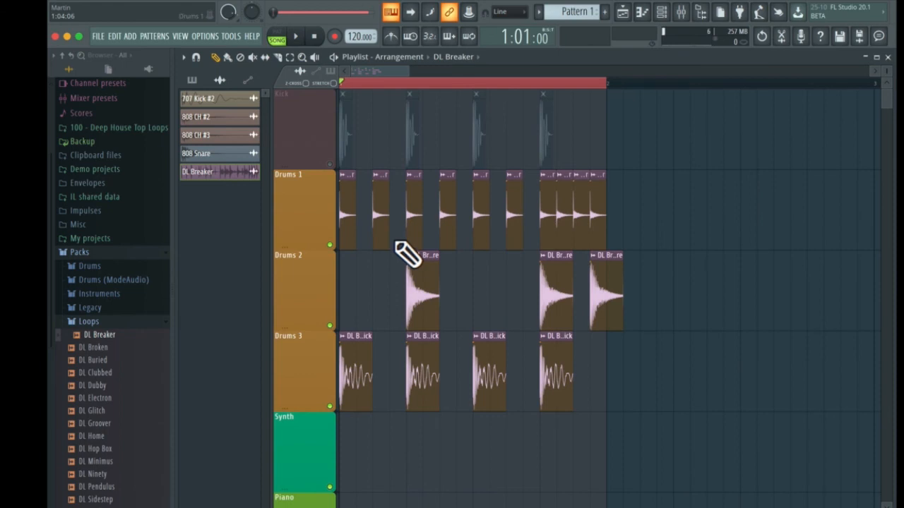